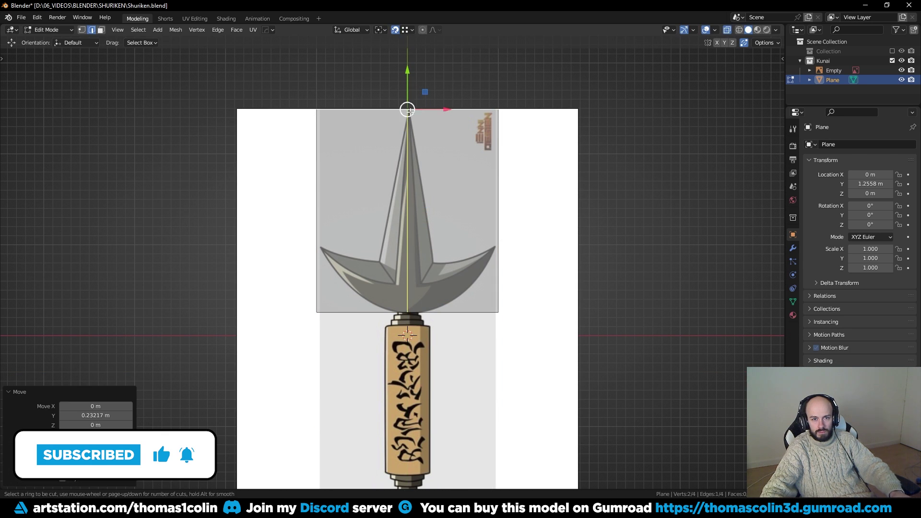
Step: Add a vertical loop cut down the plane's centre and a horizontal loop cut level with the wing tips
key("ctrl+r")
double_click(451, 292)
scroll(451, 292, "up", 1)
key("ctrl+r")
left_click(421, 221)
middle_click_drag(451, 292, 413, 314, "ctrl")
left_click(421, 261)
middle_click_drag(413, 314, 414, 330, "ctrl")
Step: Knife-cut the left half of the blade outline from the tip, around the left wing, to the bottom centre
key("3")
key("k")
left_click(408, 80)
left_click(366, 306)
left_click(340, 305)
left_click(312, 300)
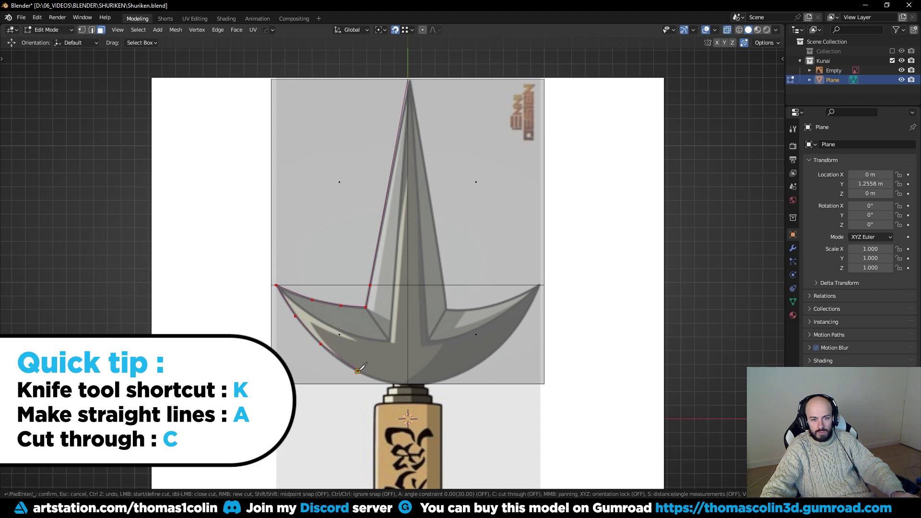
left_click(407, 384)
key("Return")
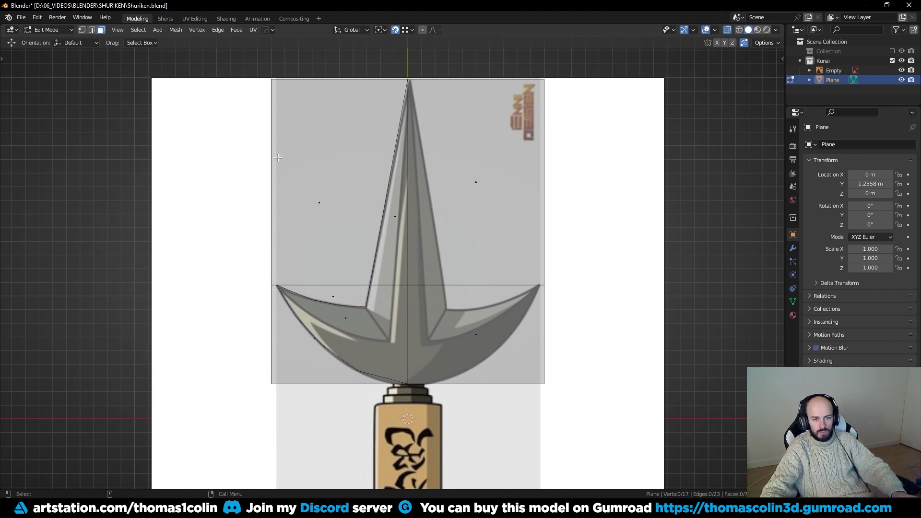
Step: Delete the plane's right half and the faces outside the left half of the blade outline
left_click(332, 192)
left_click_drag(446, 150, 578, 382, "shift")
key("x")
left_click(472, 260)
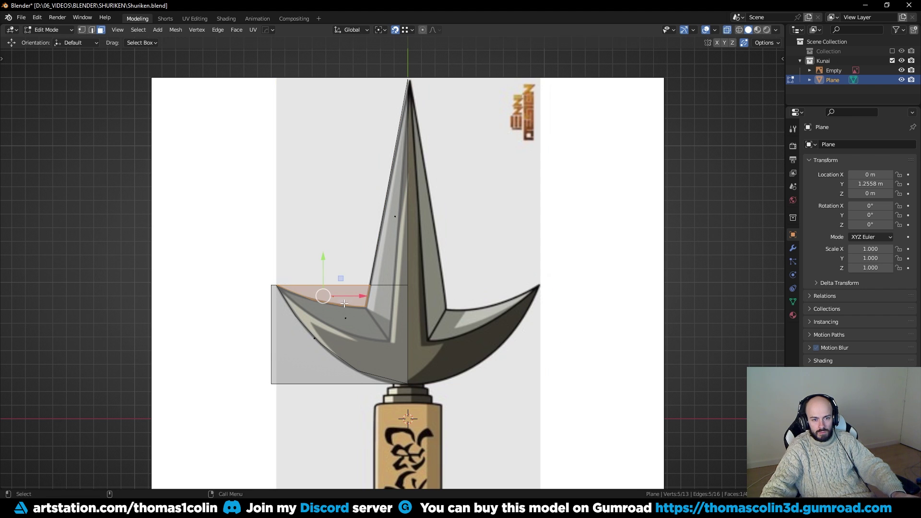
left_click_drag(323, 347, 327, 350, "shift")
key("x")
left_click(327, 349)
Step: Connect opposite vertices across the left wing and knife-cut its ridge line from the notch beside the blade towards the wing tip
left_click_drag(223, 257, 259, 299)
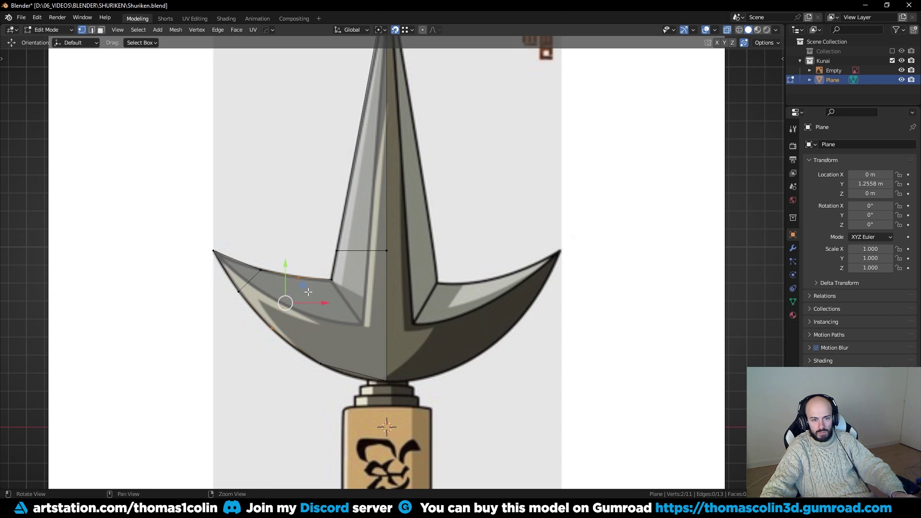
key("ctrl+z")
key("k")
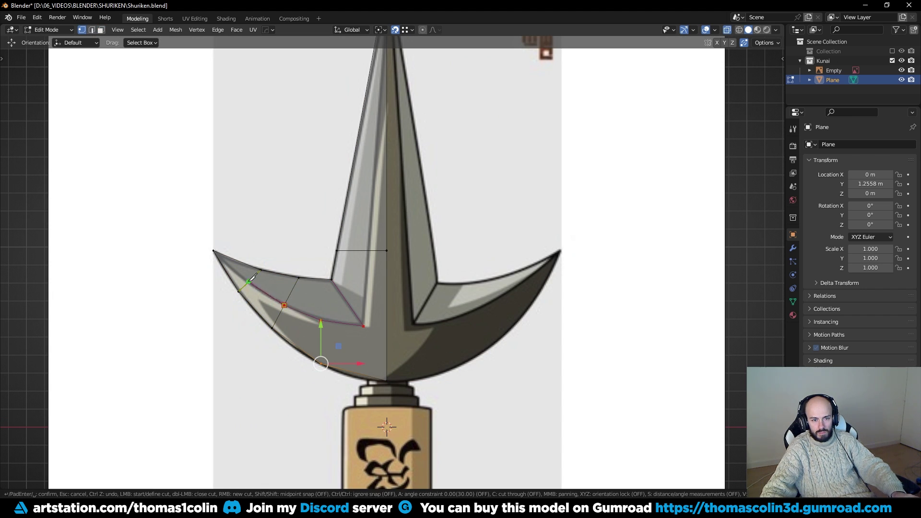
key("Return")
scroll(277, 309, "up", 1)
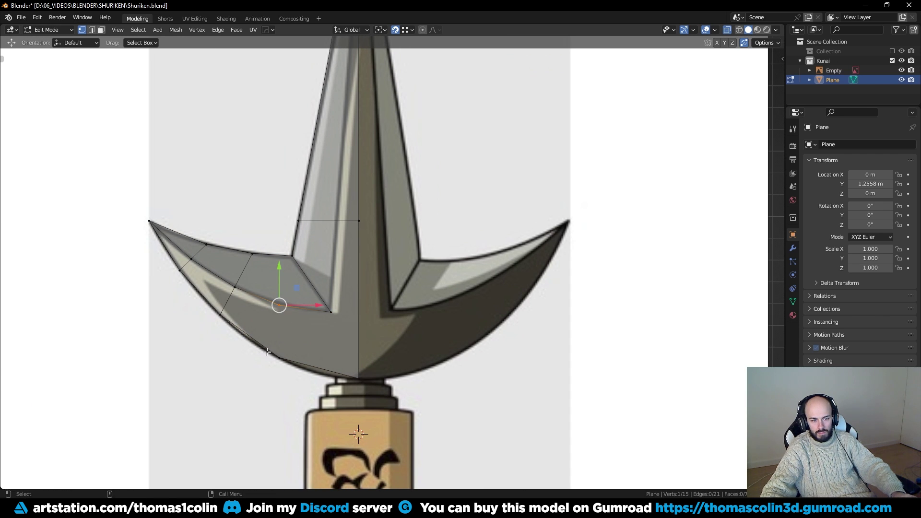
Step: Connect the left wing's ridge vertices to the lower edge and slide the lower vertices to follow the curved outline
left_click(279, 358)
left_click(331, 312, "shift")
key("j")
key("g")
key("g")
left_click(312, 370)
key("g")
left_click(266, 351)
left_click(279, 305, "shift")
Step: Slide the left wing's upper edge vertices towards the wing tip to space them evenly
key("g")
key("g")
left_click(190, 238)
left_click(252, 253)
key("g")
key("g")
left_click(226, 250)
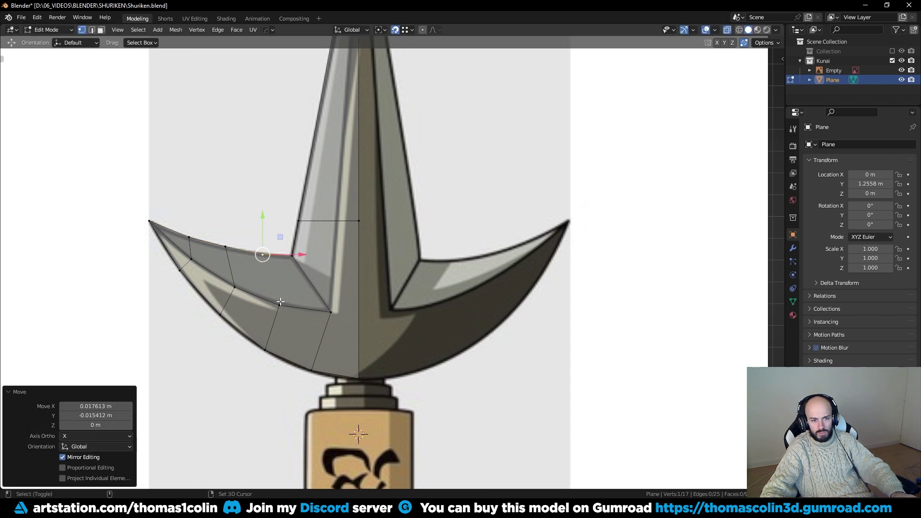
Step: Dissolve the horizontal edge crossing the base of the blade
key("2")
left_click(321, 231)
key("ctrl+x")
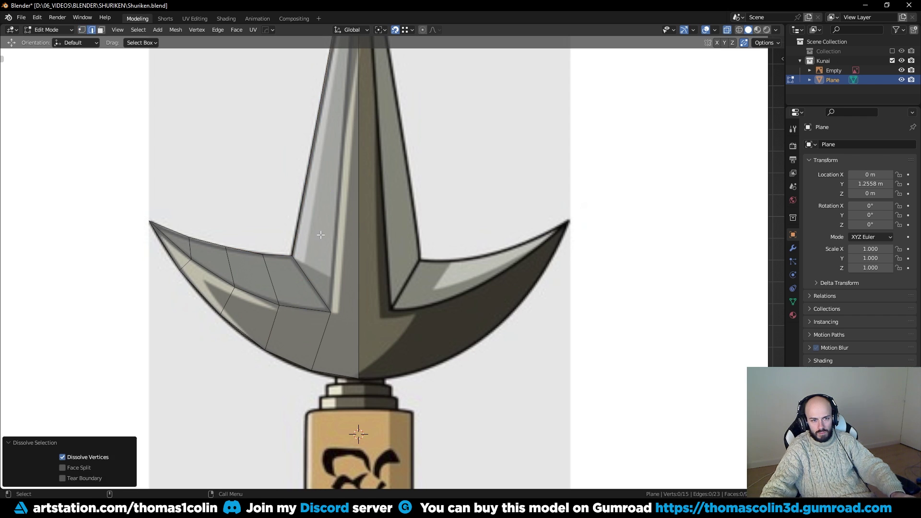
Step: Knife-cut a line from the blade tip to the ridge's inner corner and straight across to the centre line
scroll(320, 235, "down", 2)
scroll(321, 235, "up", 3)
key("Tab")
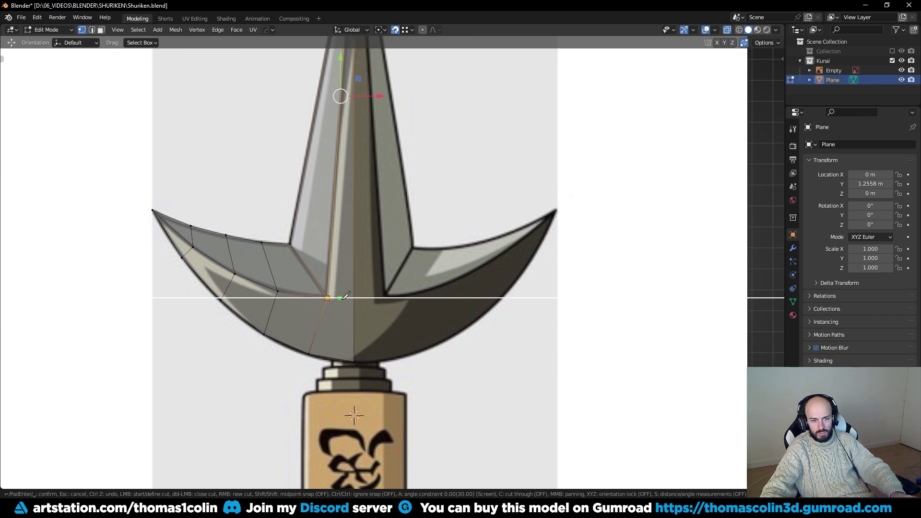
Step: Mirror the left half across X with bisect and flip enabled, and apply the modifier
scroll(321, 232, "down", 3)
key("alt+x")
left_click(264, 243)
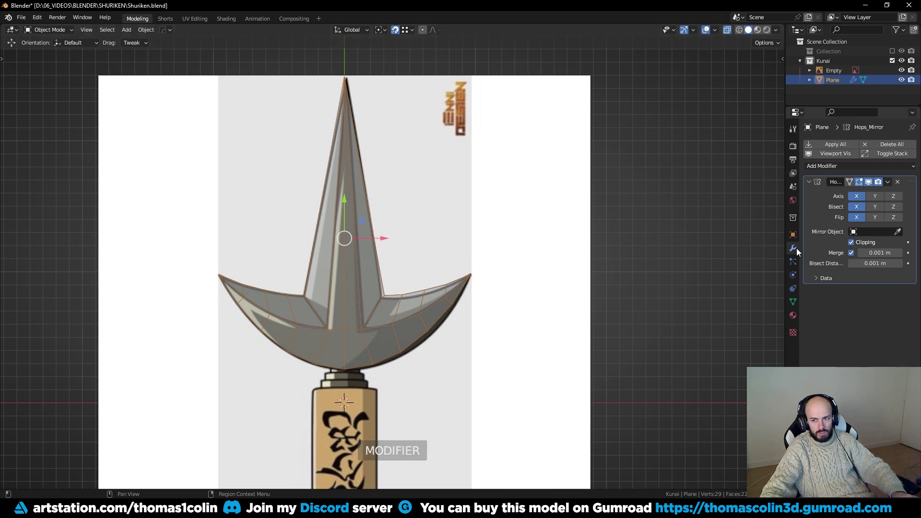
key("ctrl+a")
Step: Knife-cut crossing support edges near the blade tip, linking the inner lines to both outer edges
scroll(367, 67, "up", 7)
key("Tab")
key("k")
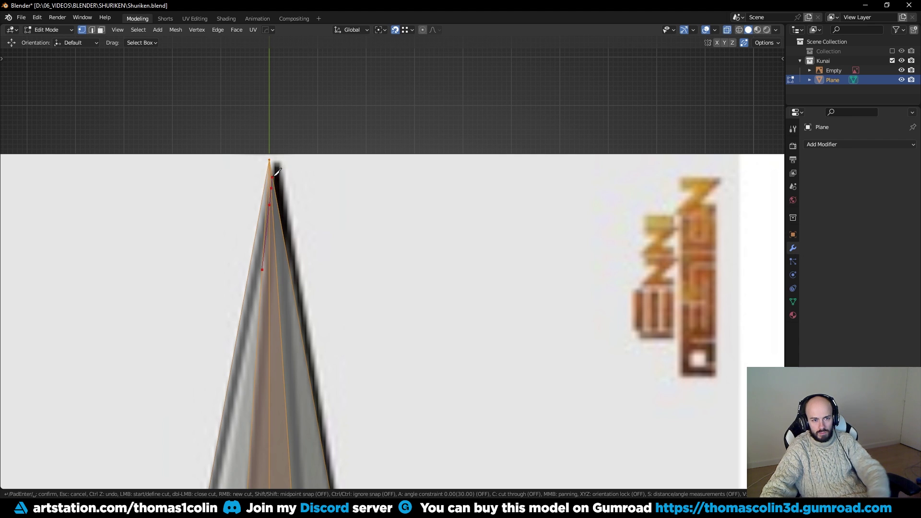
scroll(215, 194, "up", 2)
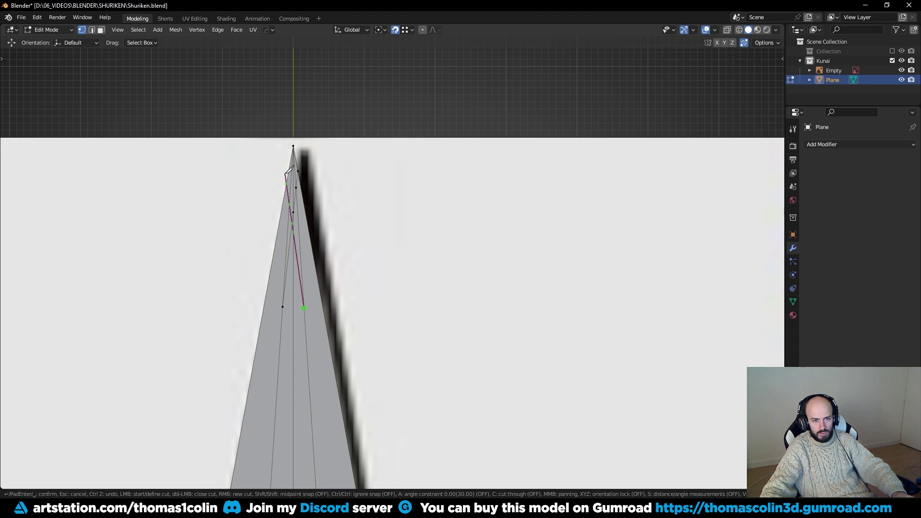
key("Return")
Step: Dissolve the surplus inner edges around the cuts near the blade tip
middle_click_drag(302, 246, 280, 222, "shift")
key("2")
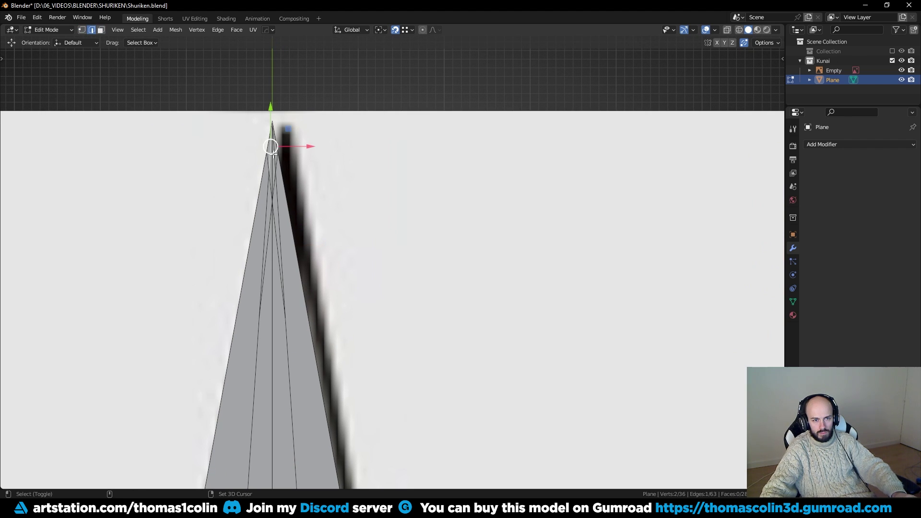
key("ctrl+x")
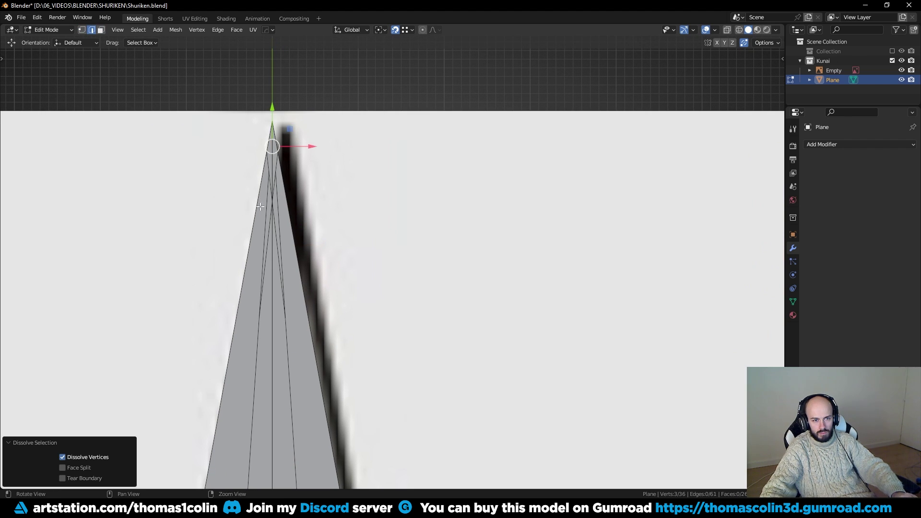
key("ctrl+z")
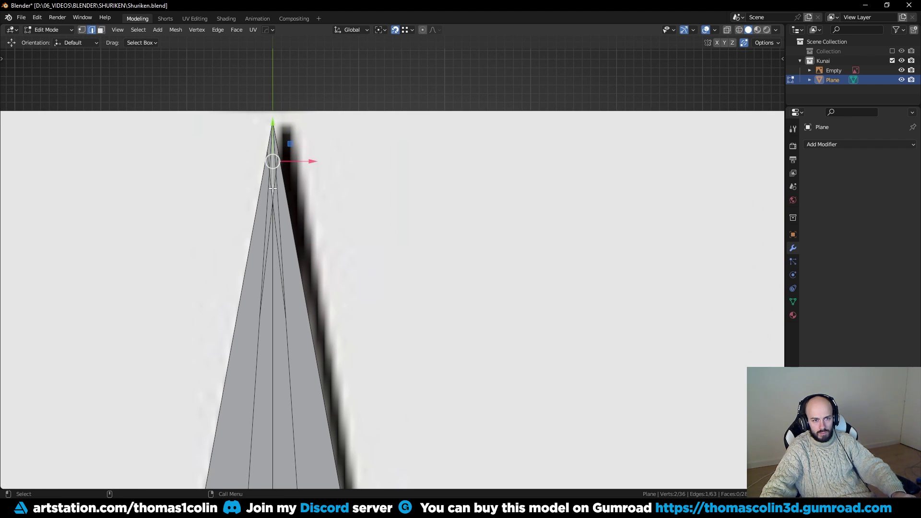
key("ctrl+x")
left_click(267, 203)
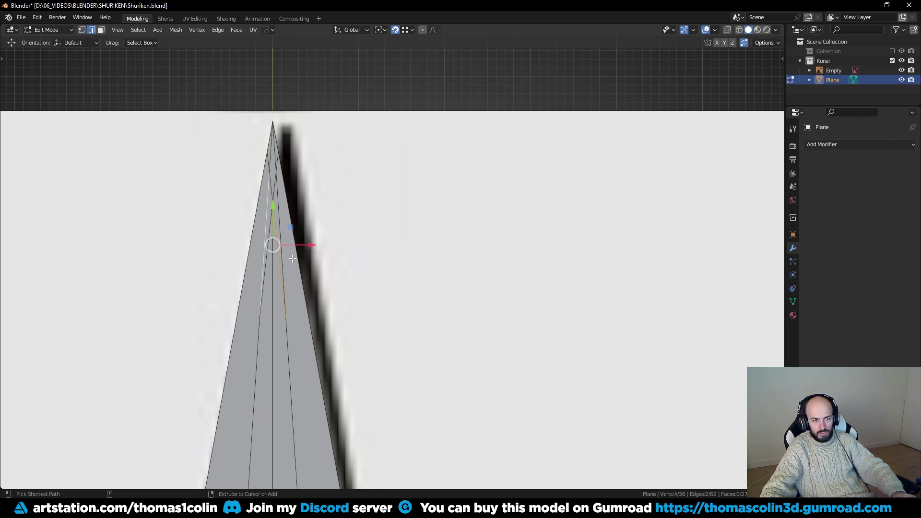
key("ctrl+x")
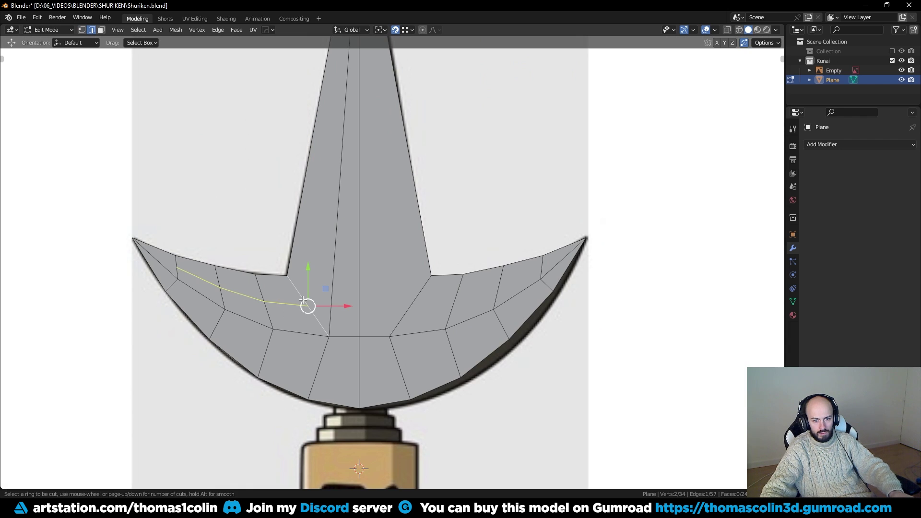
Step: Add a centred loop cut along the upper part of the left wing and connect its inner end to the blade tip
left_click(303, 300)
right_click(304, 299)
key("1")
left_click(314, 302)
middle_click_drag(341, 117, 312, 347, "shift")
middle_click_drag(341, 161, 347, 278, "shift")
middle_click_drag(347, 279, 170, 185, "ctrl")
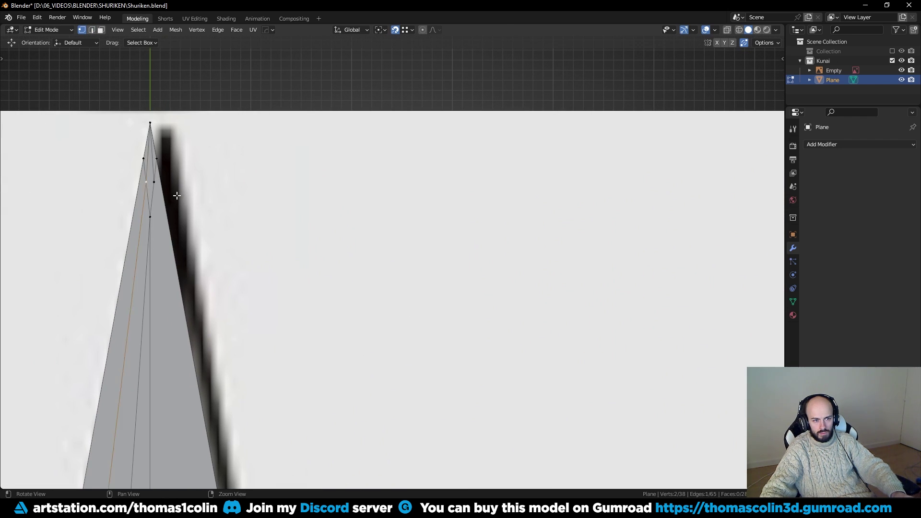
right_click_drag(117, 181, 312, 201, "alt")
middle_click_drag(342, 460, 330, 243, "alt")
Step: Mirror the revised left half across X and apply the mirror modifier
key("Tab")
middle_click_drag(330, 280, 331, 286, "alt")
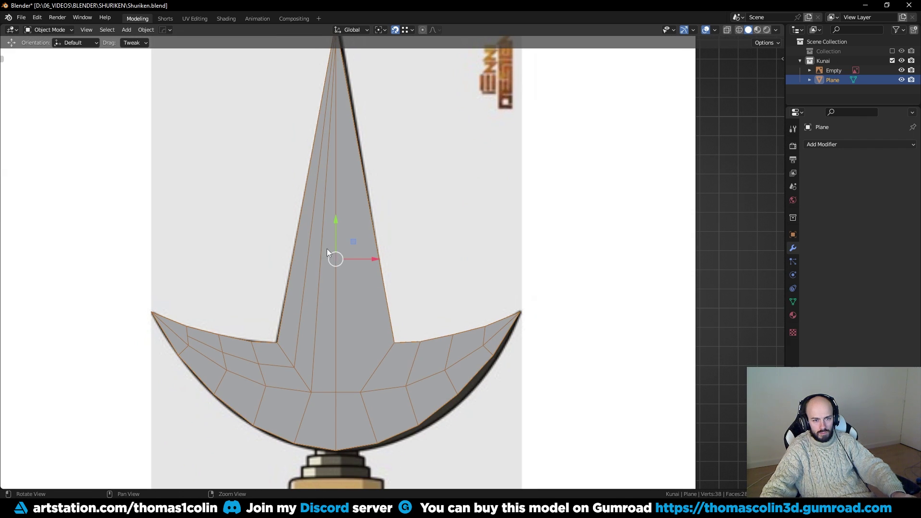
key("alt+x")
left_click(254, 258)
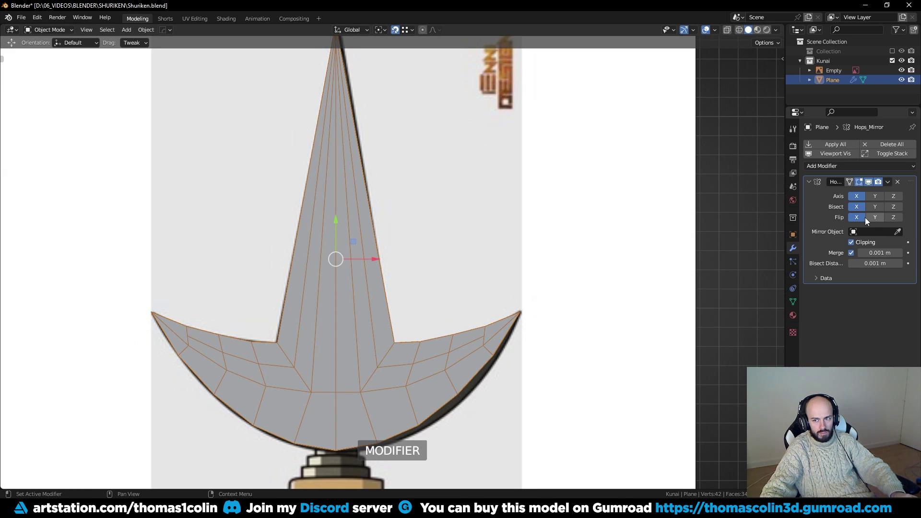
key("ctrl+a")
Step: Add seven evenly spaced loop cuts across the left side of the blade
key("Tab")
key("ctrl+r")
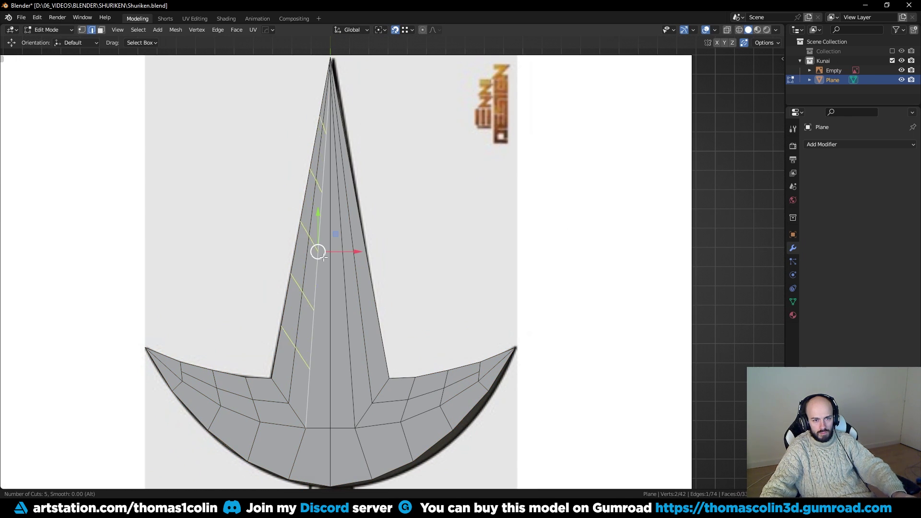
left_click(324, 257)
Step: Mirror the left side's new loop cuts to the right side across X and apply the modifier
key("Tab")
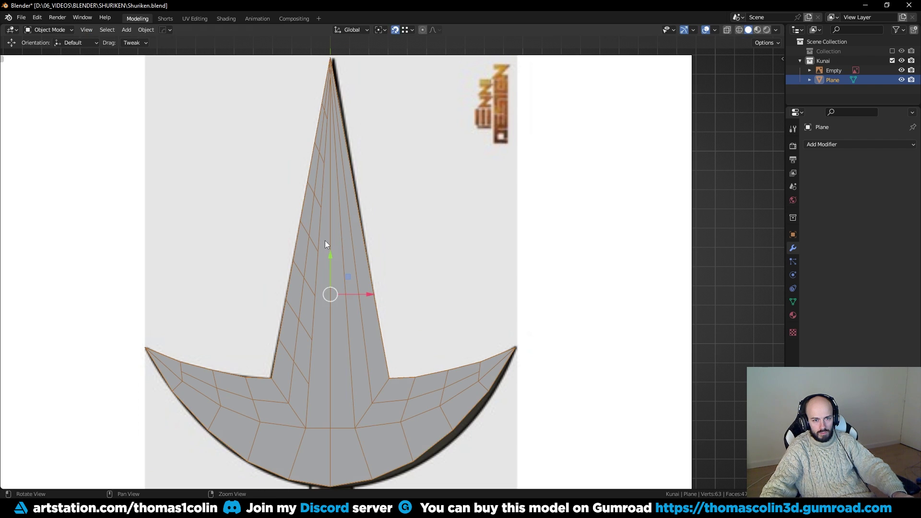
key("alt+x")
left_click(254, 258)
key("ctrl+a")
Step: Connect the facing vertices across the blade's central strip, row by row, to join the left and right loop cuts
key("Tab")
key("1")
left_click(324, 164)
left_click(335, 163, "shift")
key("j")
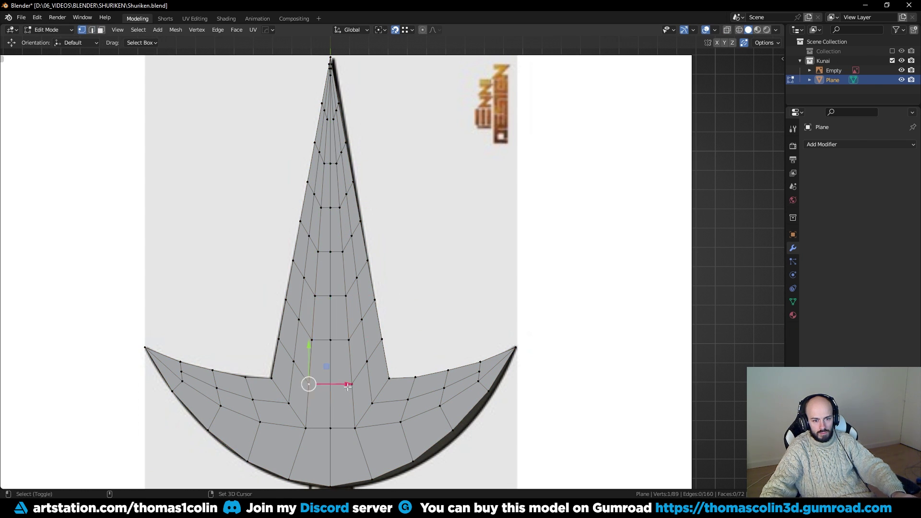
middle_click_drag(384, 276, 352, 185, "ctrl")
key("2")
key("1")
left_click(254, 305)
left_click(277, 305, "shift")
key("j")
Step: Slide the centre vertex of the uppermost cross row slightly down the blade's centre line
left_click(437, 208)
key("2")
left_click(263, 264)
key("1")
left_click(265, 305)
key("g")
key("g")
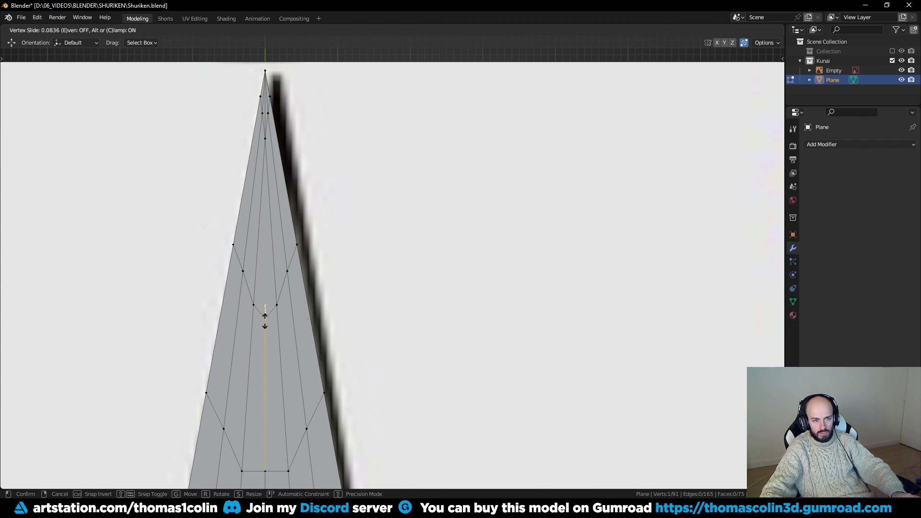
left_click(265, 319)
Step: Give the flat blade a Solidify modifier, increase its thickness, and apply it
key("Tab")
key("ctrl+2")
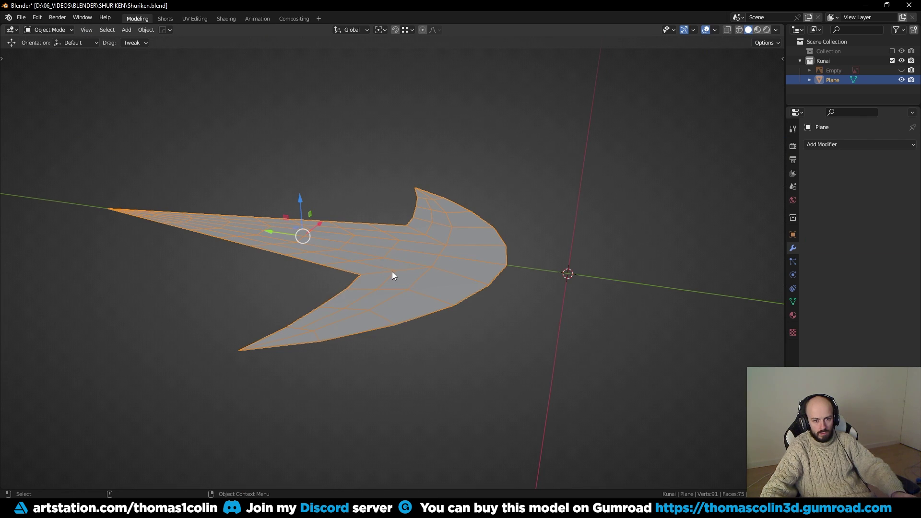
right_click(368, 340)
left_click(371, 339)
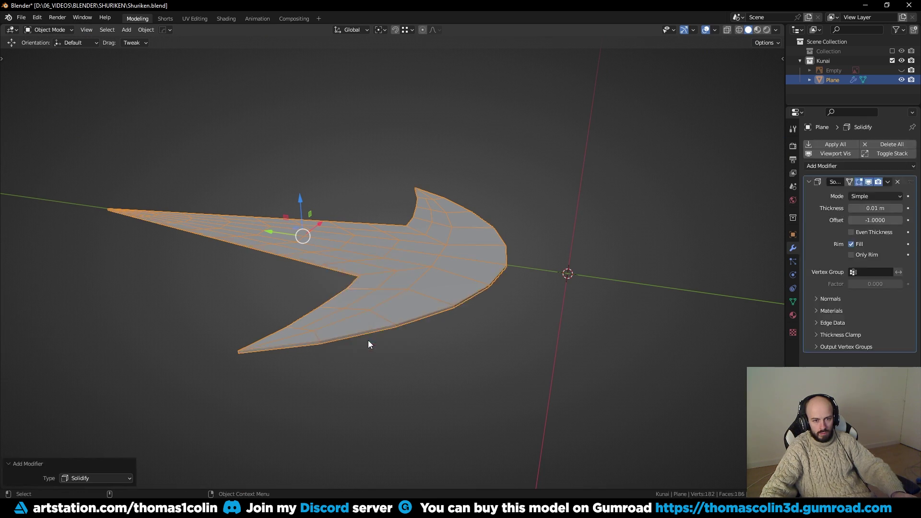
left_click_drag(872, 208, 907, 208)
key("ctrl+a")
Step: Add one centred loop cut around the blade's side walls
key("Tab")
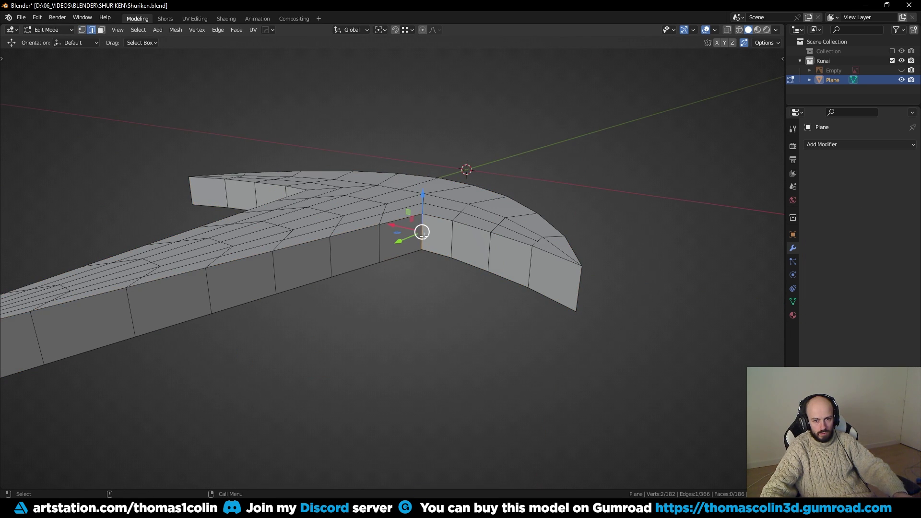
key("ctrl+r")
left_click(247, 251)
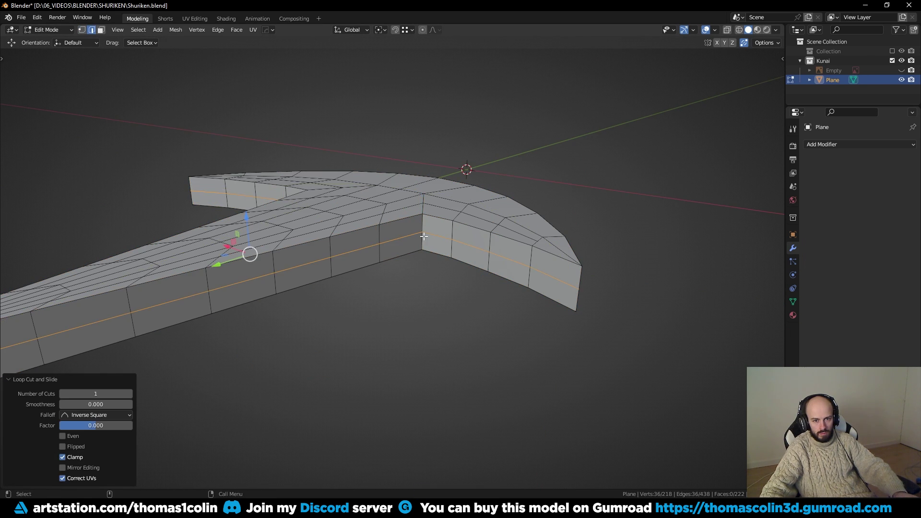
middle_click_drag(247, 251, 429, 298)
Step: Slide the upper inner edge of one wing fully down onto the middle loop to form a bevel
left_click(361, 211)
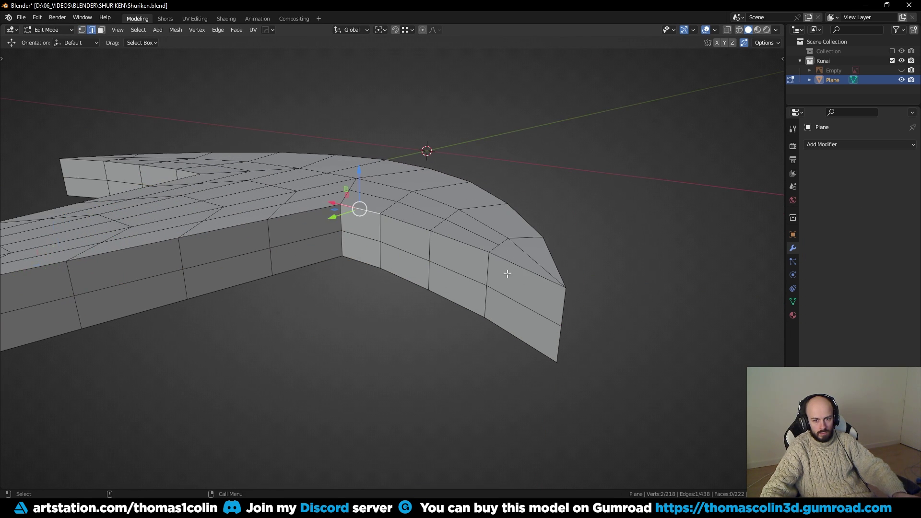
left_click(507, 273, "ctrl")
key("g")
key("g")
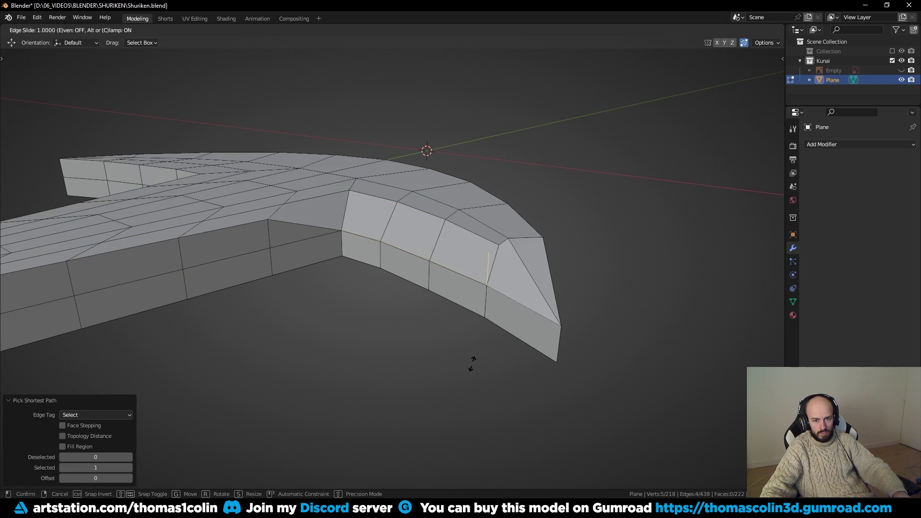
left_click(471, 363)
Step: Slide the upper side edge of the long blade fully down onto the middle loop with factor 1.000
left_click(425, 223, "alt")
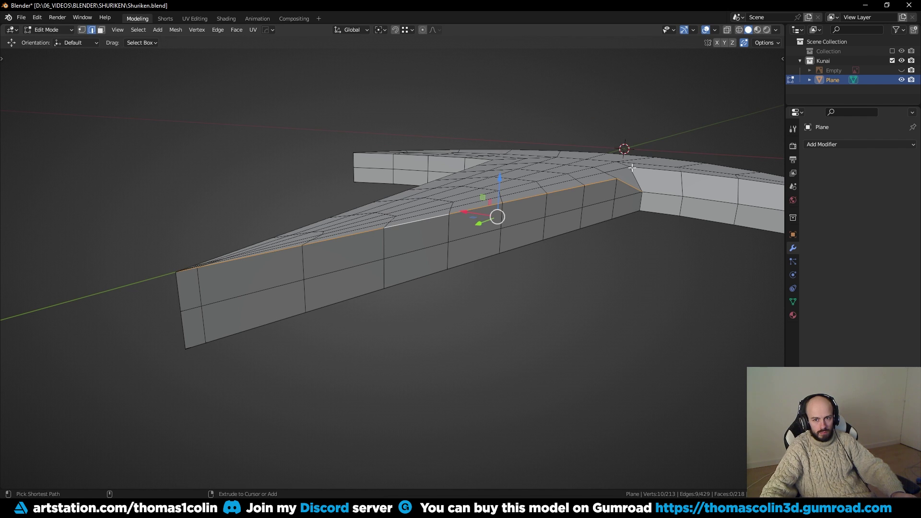
left_click_drag(631, 167, 635, 224, "ctrl")
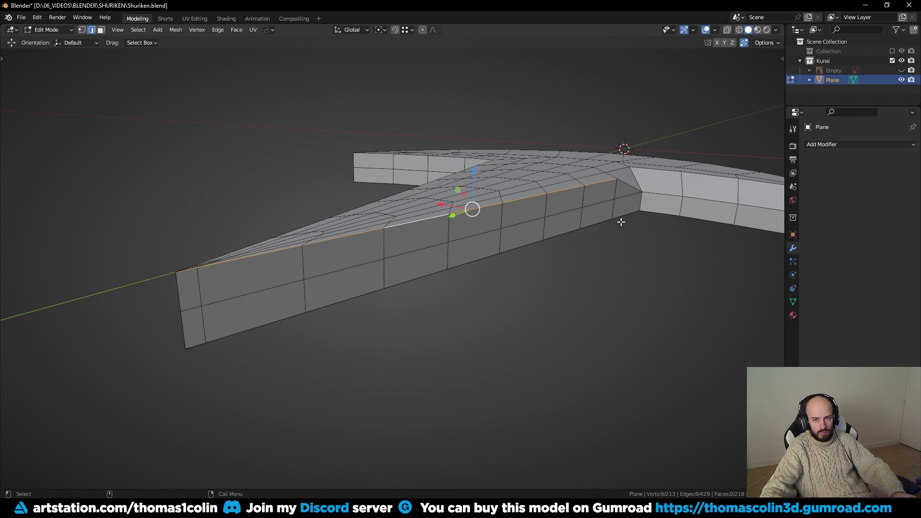
key("g")
key("g")
left_click(295, 327)
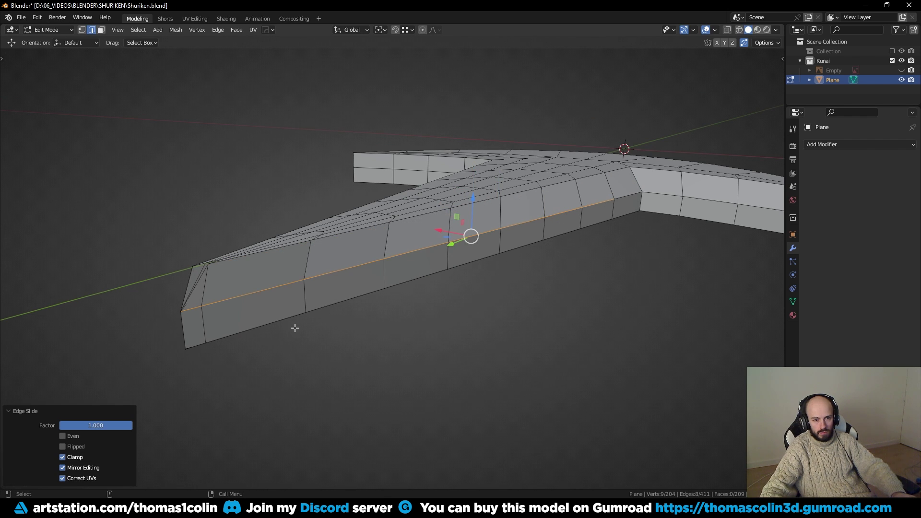
left_click(192, 342)
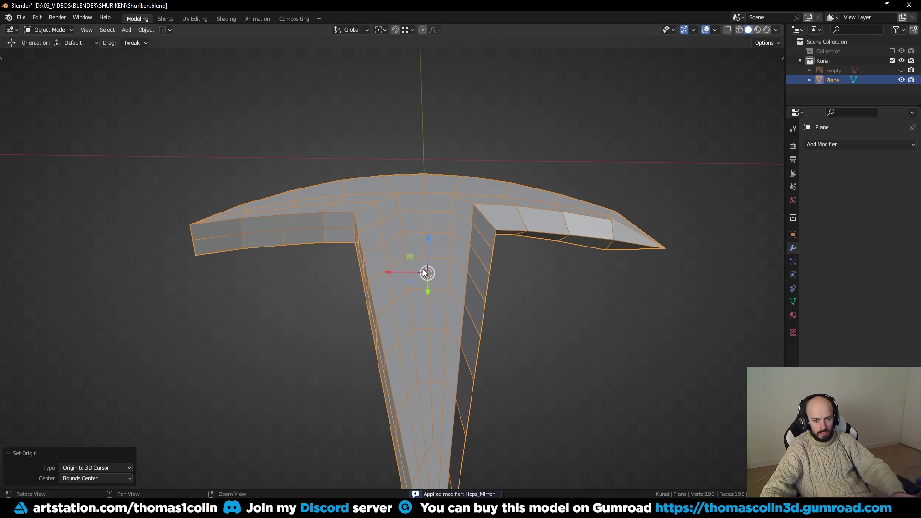
Step: Mirror the bevelled half of the blade across X onto the flat-sided half
key("alt+x")
left_click(509, 275)
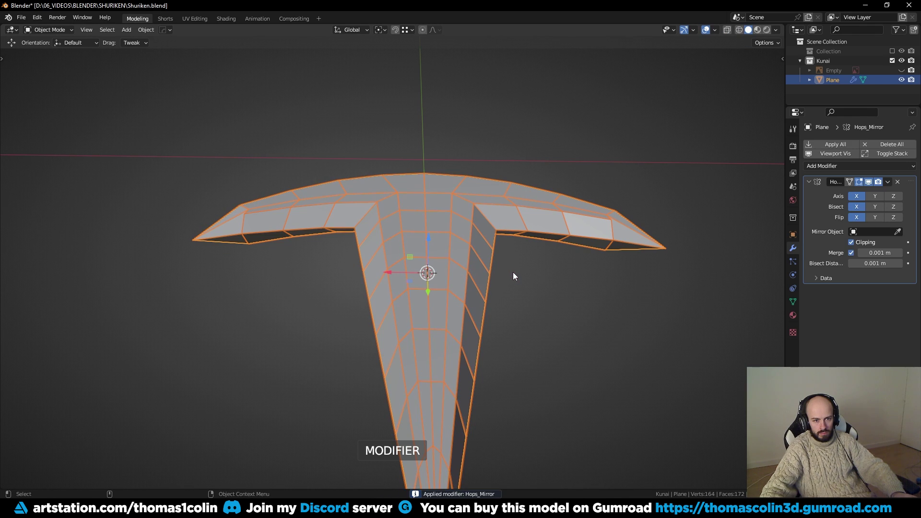
Step: Apply the X mirror on the blade and delete all faces of its lower half
key("ctrl+a")
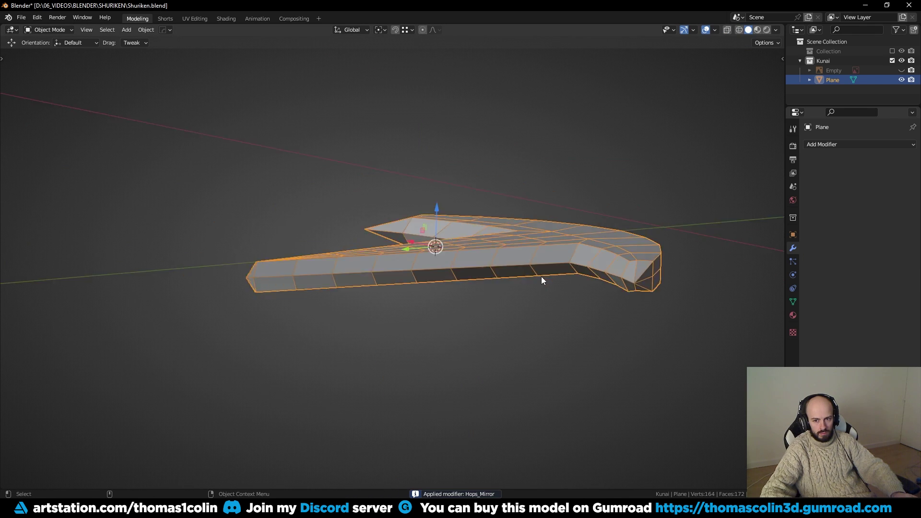
key("KP_3")
key("Tab")
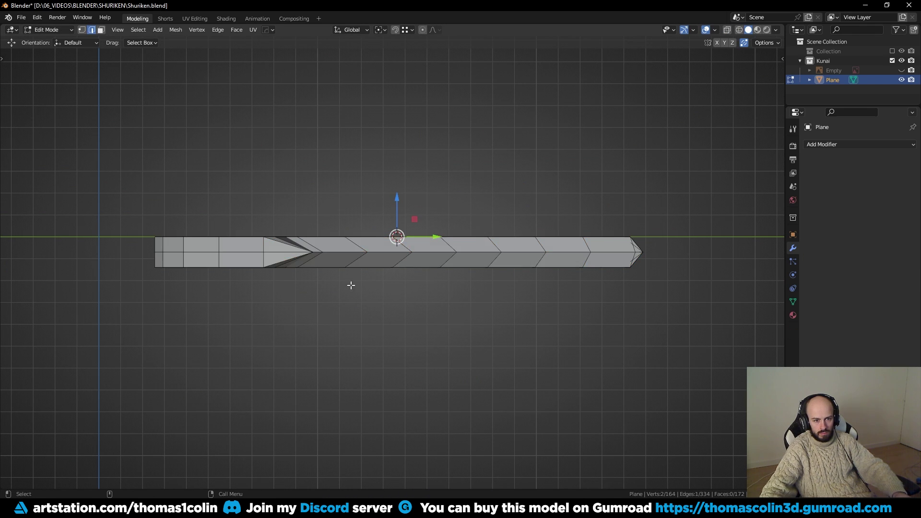
key("3")
key("alt+z")
left_click_drag(99, 255, 723, 308)
key("x")
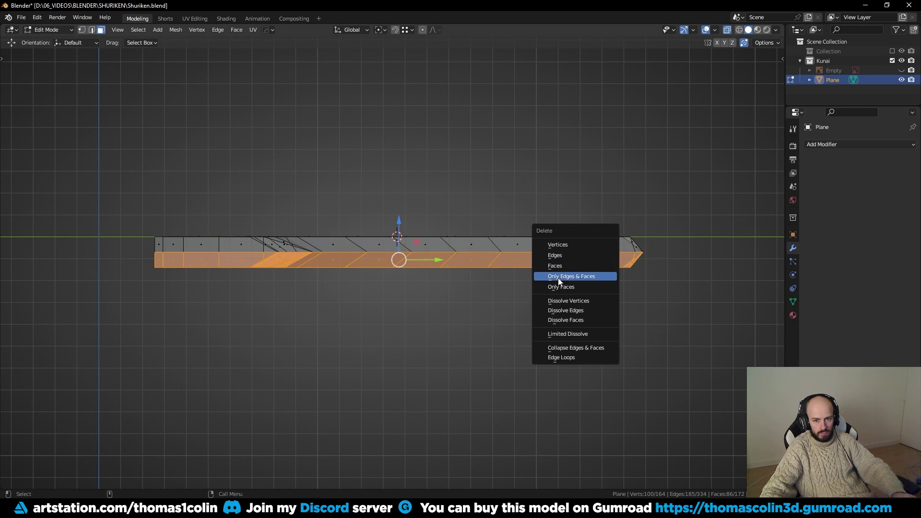
left_click(559, 267)
Step: Snap the 3D cursor to the base of the long blade's top surface and make it the pivot point with Global orientation
middle_click_drag(462, 214, 442, 268)
key("alt+z")
middle_click_drag(252, 195, 269, 218)
left_click(251, 196)
left_click(249, 213, "shift")
key("shift+s")
left_click(299, 240)
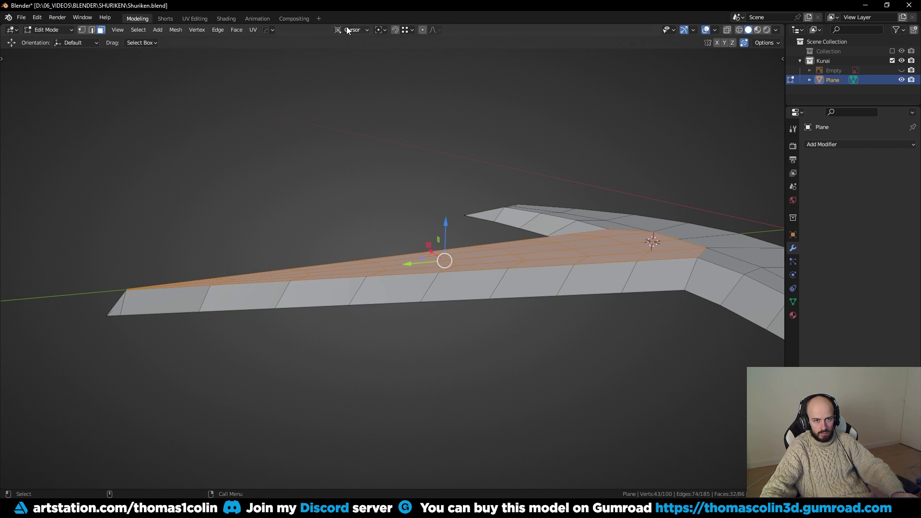
left_click(378, 31)
left_click(391, 52)
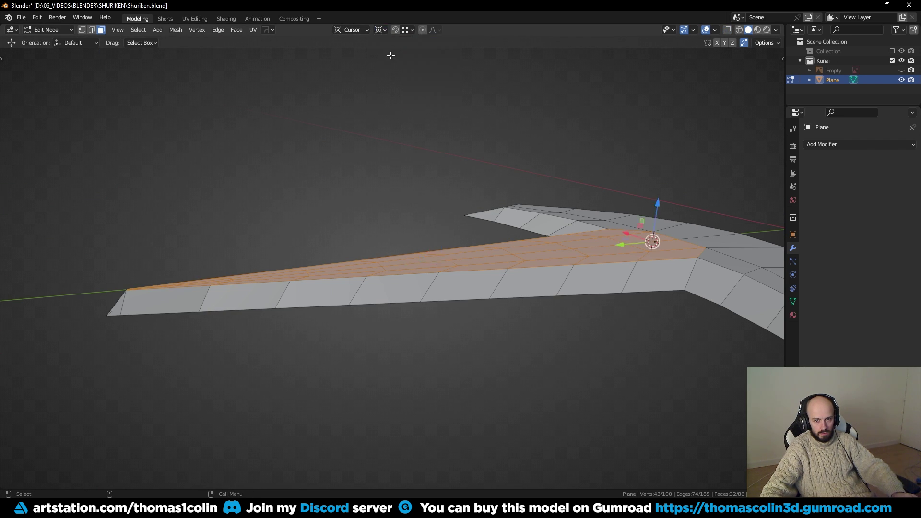
left_click(358, 29)
left_click(349, 59)
Step: Rotate the long blade's top faces about 2.22° around the 3D cursor so they taper down toward the tip
key("KP_3")
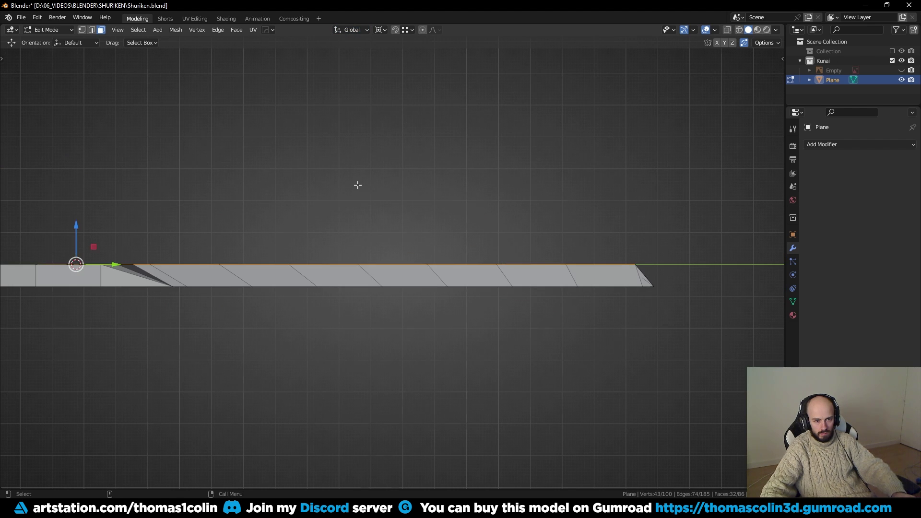
key("r")
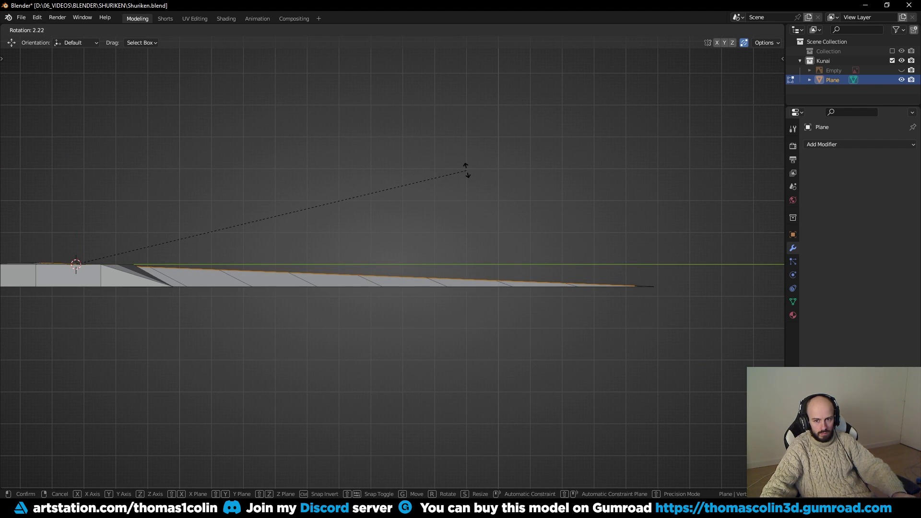
left_click(465, 170)
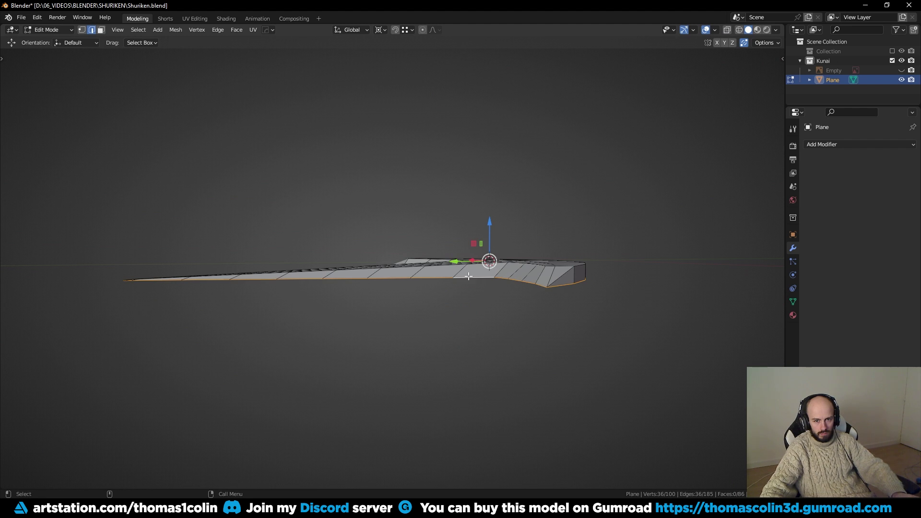
Step: Set the blade's origin to its bottom boundary loop using the 3D cursor, and mirror the half across Z with the modifier applied
key("shift+s")
left_click(464, 410)
key("Tab")
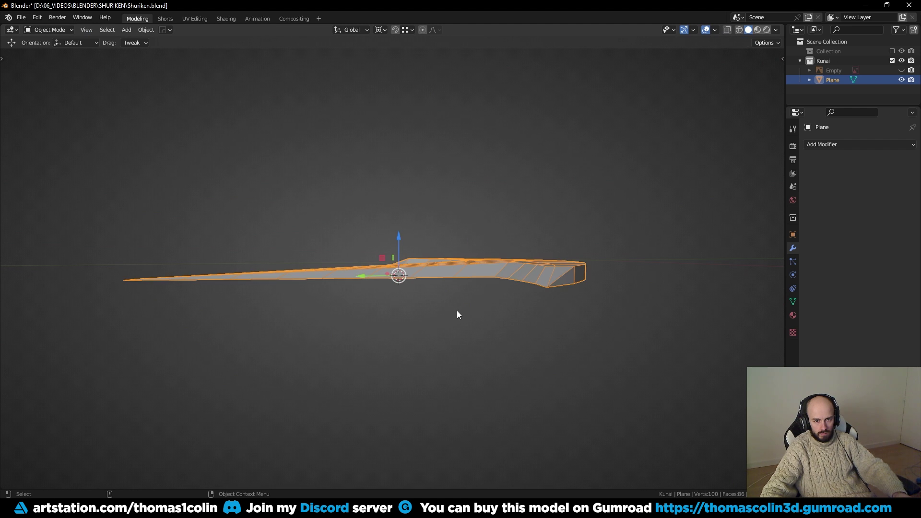
key("q")
left_click(452, 309)
key("alt+x")
left_click(401, 189)
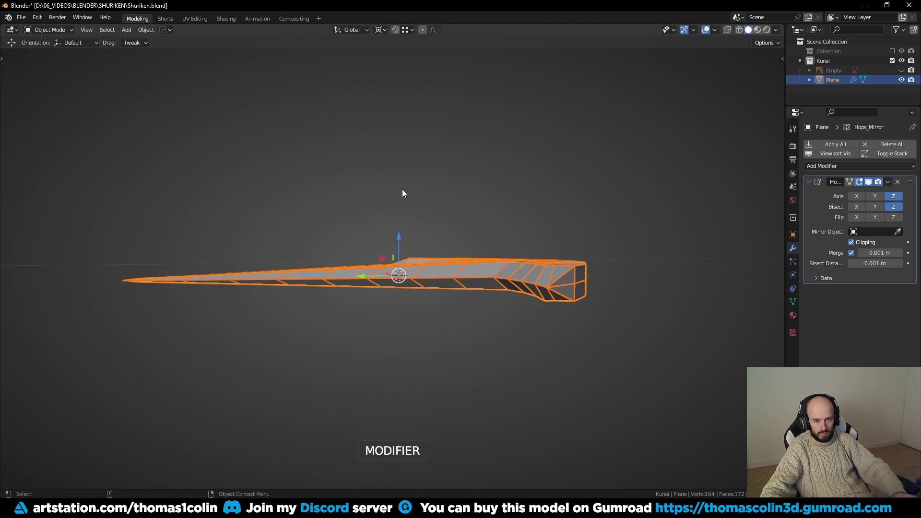
key("ctrl+a")
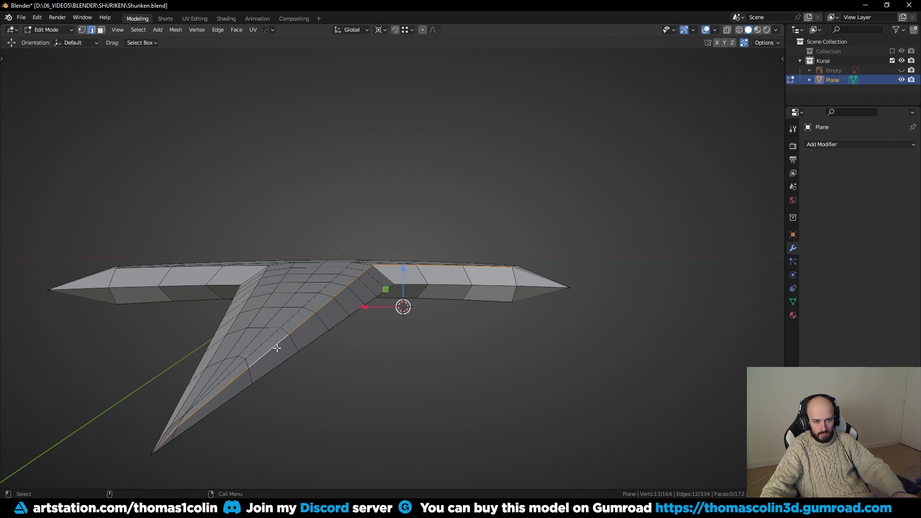
Step: Apply Set Flow with tension 180 to the upper bevel edges along one wing and one side of the long blade
left_click_drag(140, 414, 174, 453, "ctrl")
right_click(495, 344)
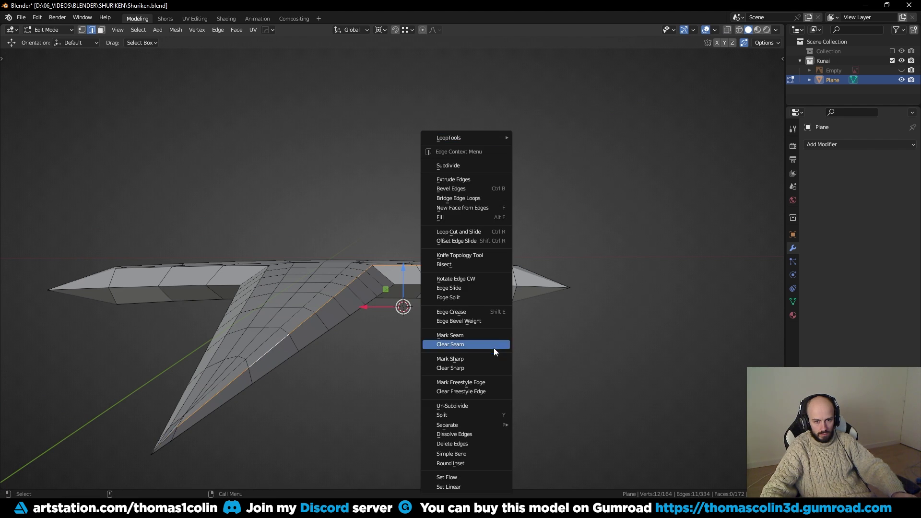
left_click(464, 478)
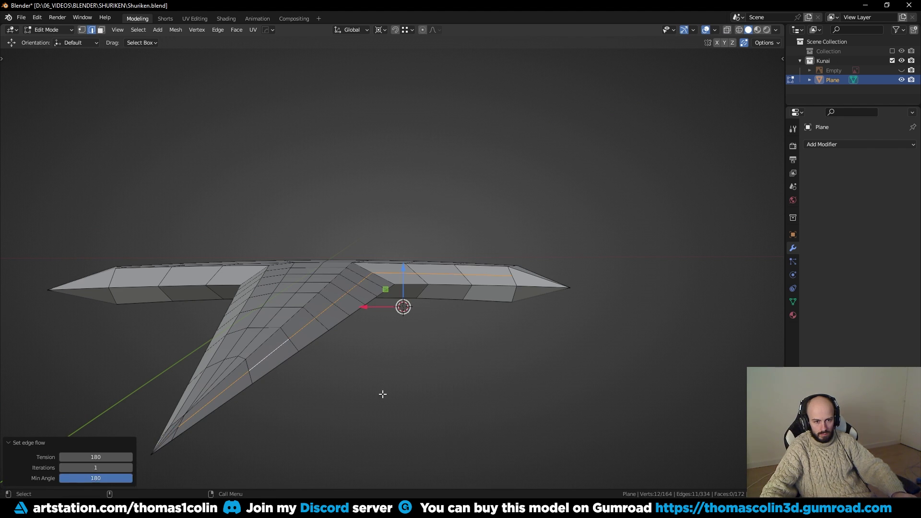
key("alt+a")
middle_click_drag(395, 384, 370, 364)
key("Tab")
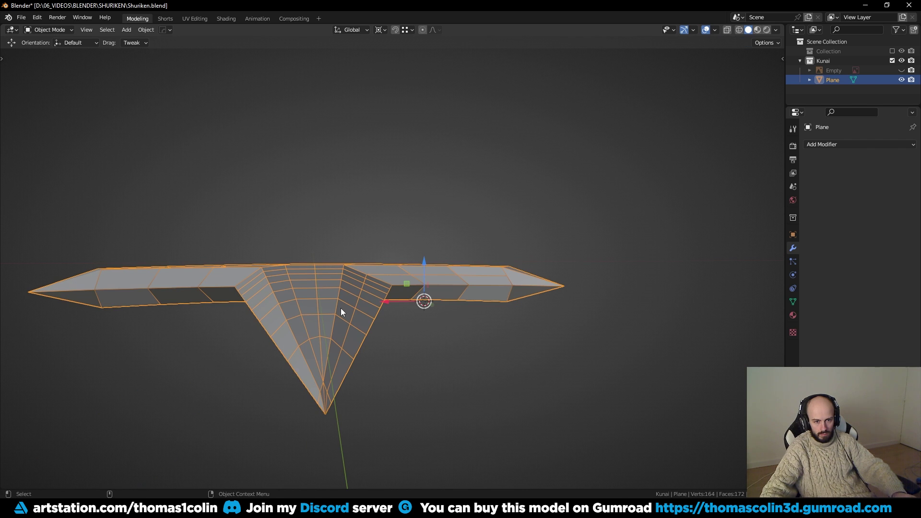
Step: Set the origin to the 3D cursor at the blade tip, and mirror the adjusted half across X with the modifier applied
middle_click_drag(338, 309, 336, 312)
key("Tab")
key("alt+x")
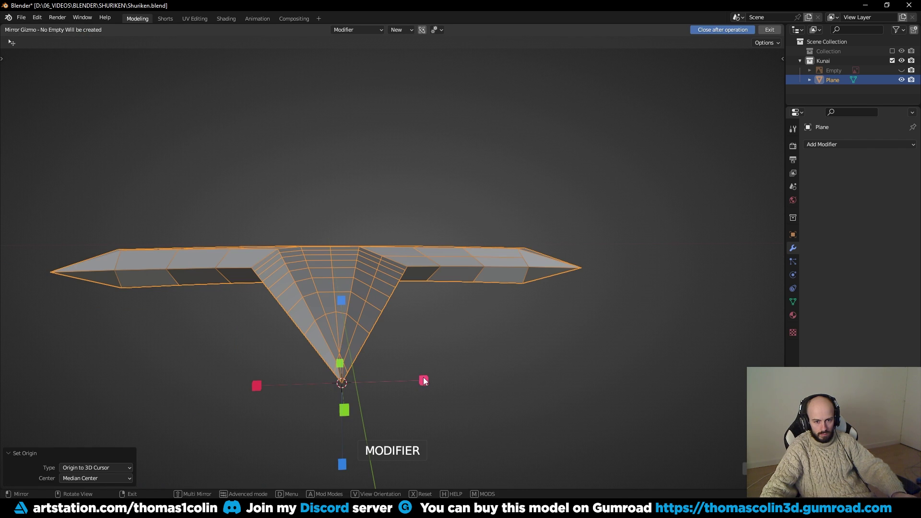
left_click(424, 380)
middle_click_drag(356, 324, 243, 252)
left_click(232, 216)
middle_click_drag(231, 219, 622, 277)
key("ctrl+a")
Step: Lower the upper vertex near the wing tip by about 0.0124 m along Z and add a centred loop cut to the blade
left_click_drag(464, 220, 465, 227)
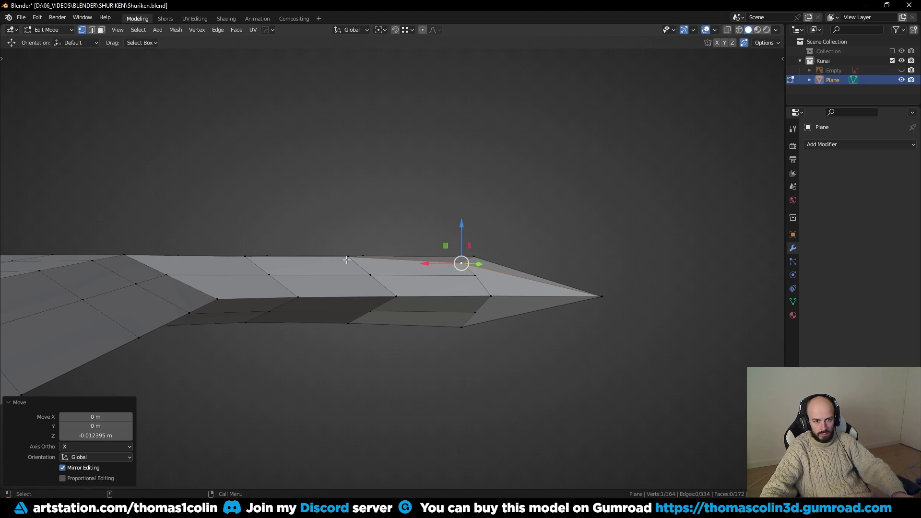
left_click(347, 260)
key("2")
middle_click_drag(347, 260, 355, 232)
key("ctrl+r")
left_click(449, 273)
right_click(449, 273)
key("1")
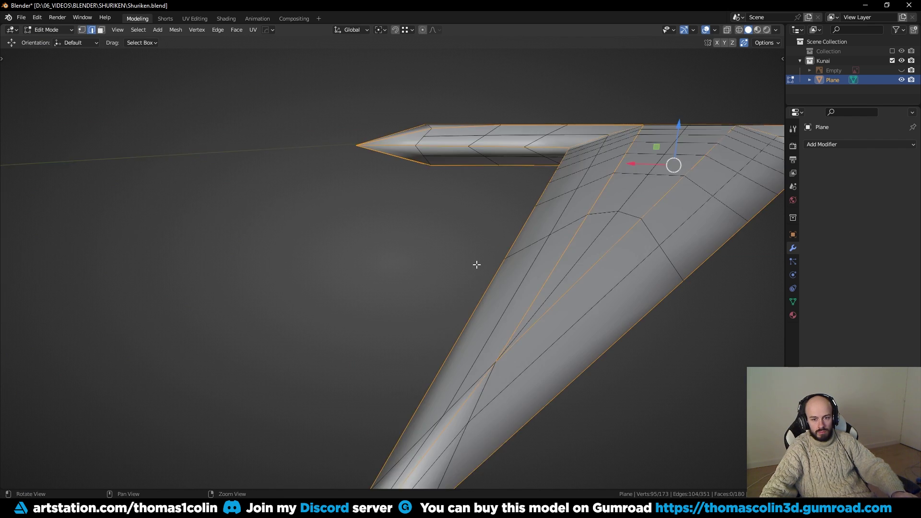
Step: Bevel the blade's selected sharp edges with 2 segments, a profile of 1.000 and clamp overlap on
middle_click_drag(477, 263, 481, 282)
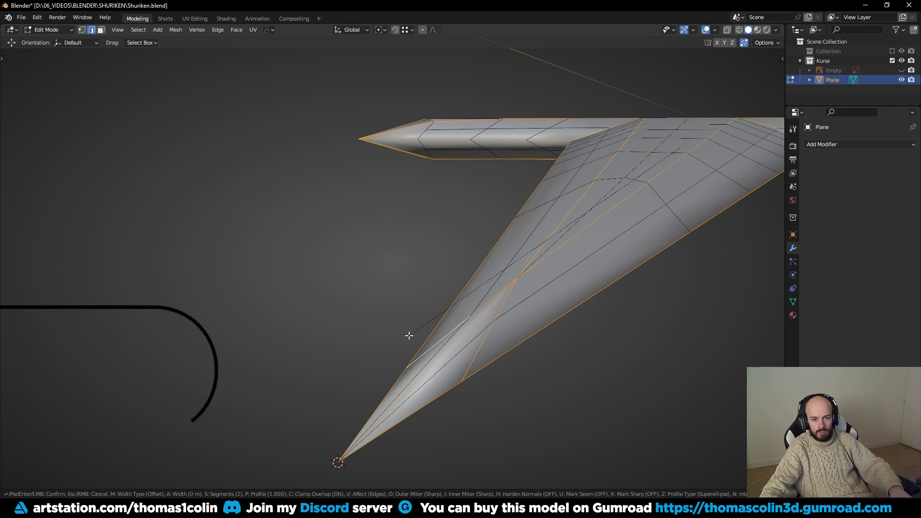
key("ctrl+b")
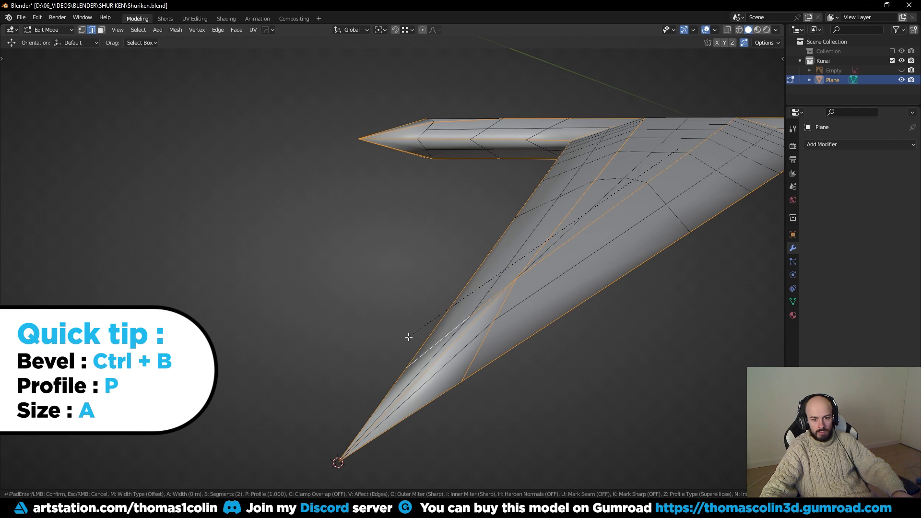
mouse_move(407, 337)
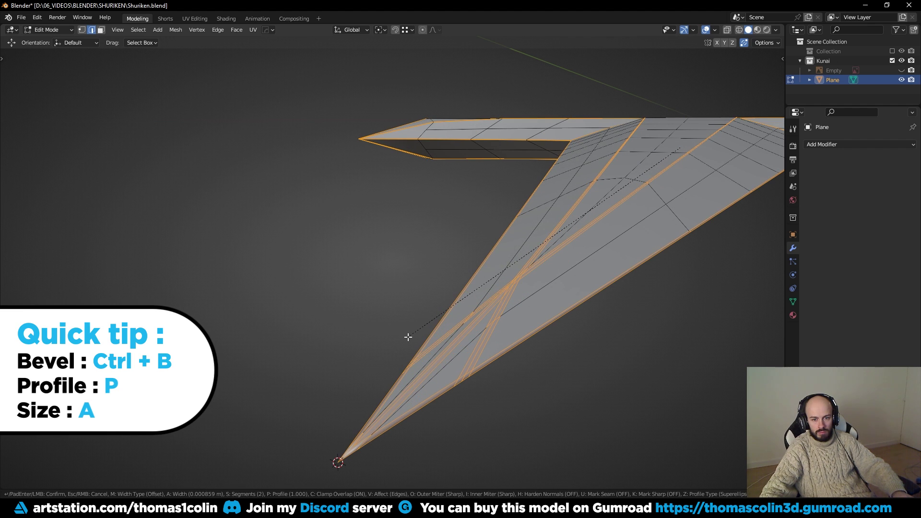
key("c")
left_click(314, 343)
Step: Merge all of the blade's overlapping vertices by distance
key("1")
key("a")
key("m")
left_click(344, 338)
key("alt+a")
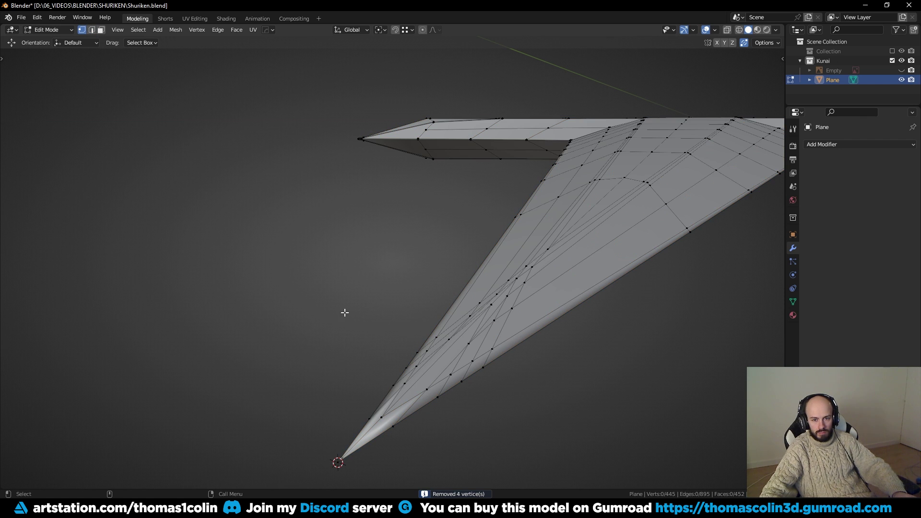
Step: Preview the bevelled blade with a level 2 Subdivision modifier
key("Tab")
key("ctrl+2")
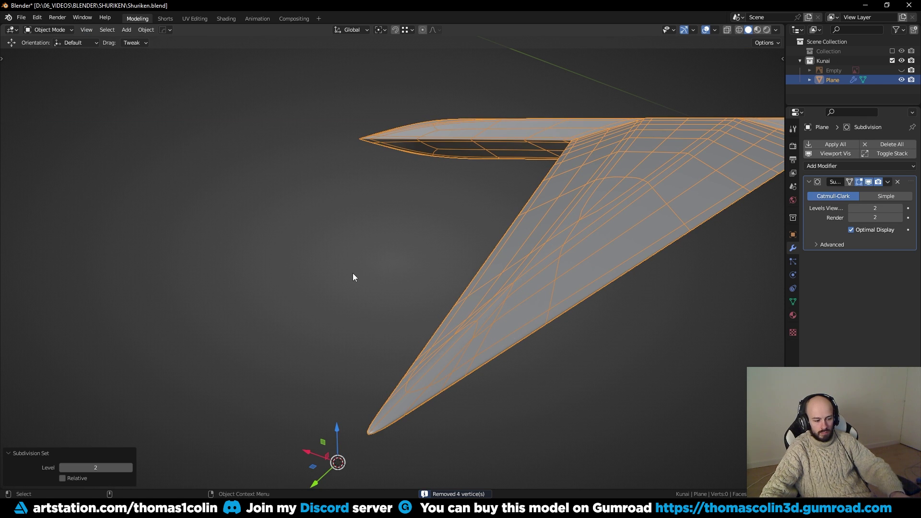
left_click(352, 272)
key("shift+w")
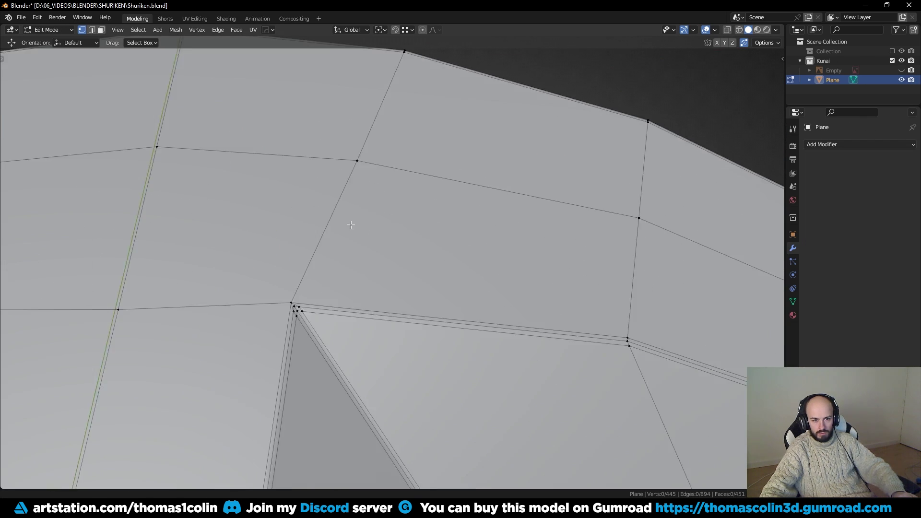
Step: Connect the centre-line vertex to the bevelled inner wing corner on one flat face and dissolve the leftover edge beside it
scroll(435, 247, "up", 3)
middle_click_drag(350, 224, 469, 255, "shift")
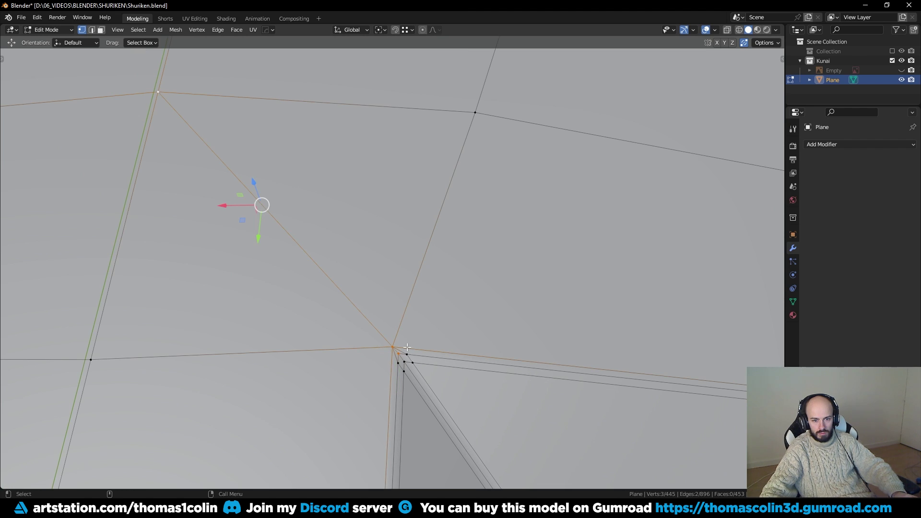
left_click(99, 366, "shift")
key("j")
key("2")
left_click(304, 350)
key("ctrl+x")
scroll(399, 351, "down", 2)
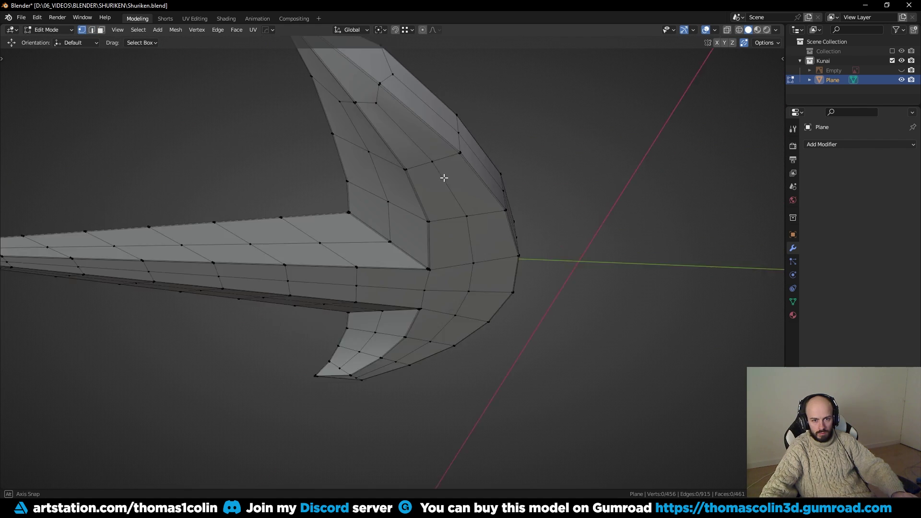
Step: On the blade's opposite flat face, connect the centre-line vertex to the inner wing corner and dissolve the leftover edges
middle_click_drag(442, 177, 346, 124)
scroll(487, 181, "up", 3)
scroll(487, 181, "up", 4)
middle_click_drag(487, 181, 330, 335, "shift")
left_click(347, 358)
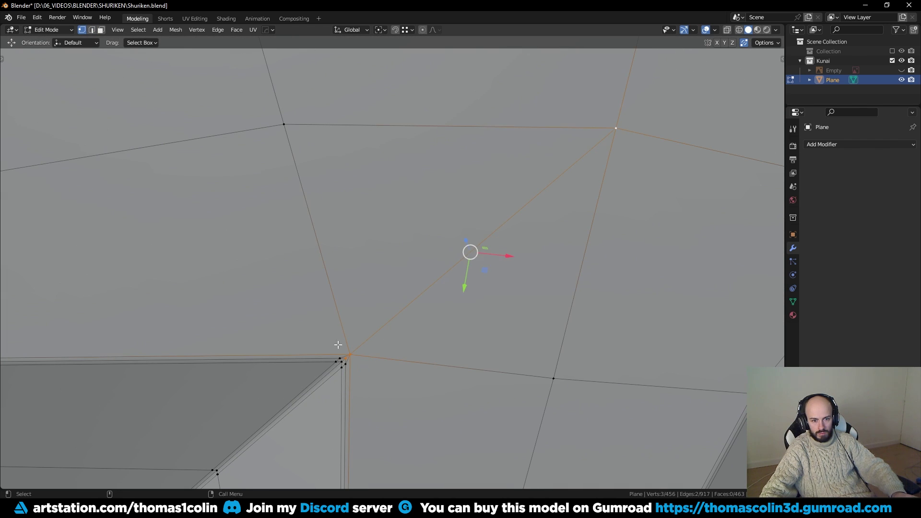
key("2")
left_click(363, 359)
left_click(348, 360, "shift")
key("ctrl+x")
scroll(401, 325, "down", 5)
Step: Mirror the corrected corner topology across X, apply the mirror and add a Subdivision modifier with viewport level 1
key("Tab")
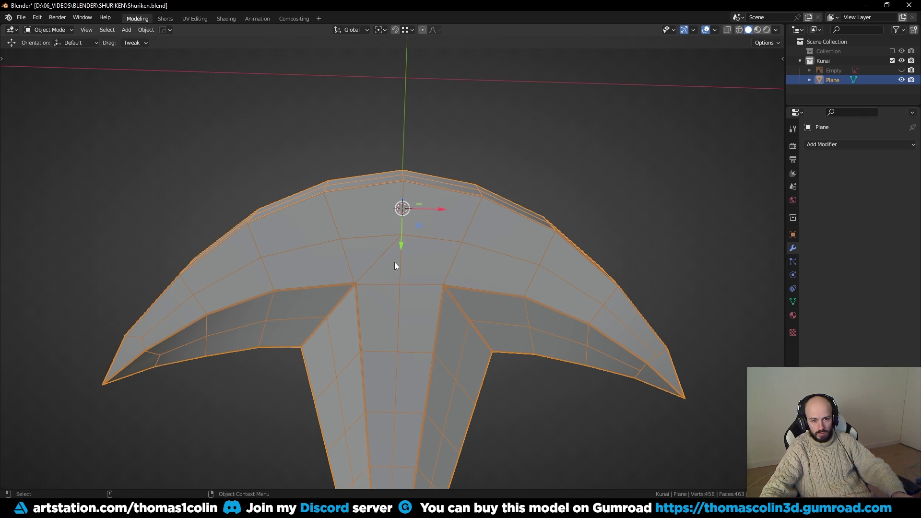
key("q")
left_click(393, 260)
key("alt+x")
left_click(319, 206)
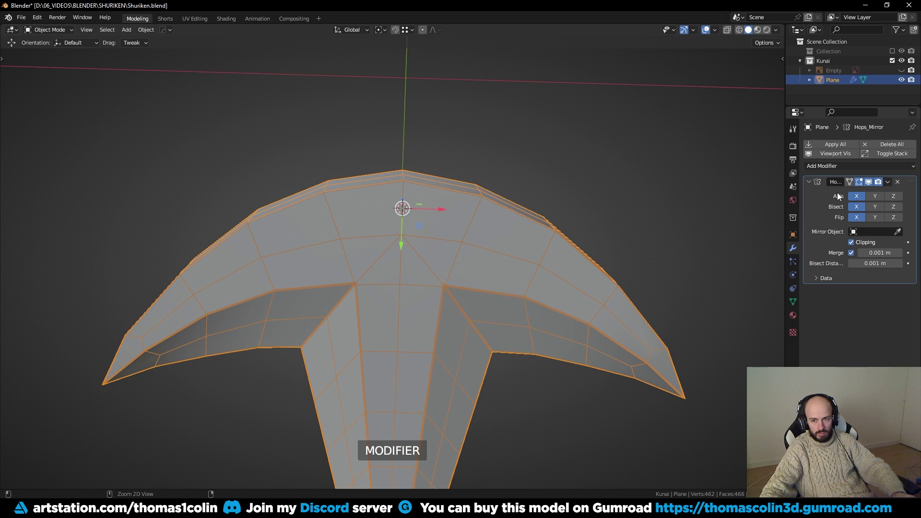
key("ctrl+a")
key("ctrl+1")
left_click(580, 113)
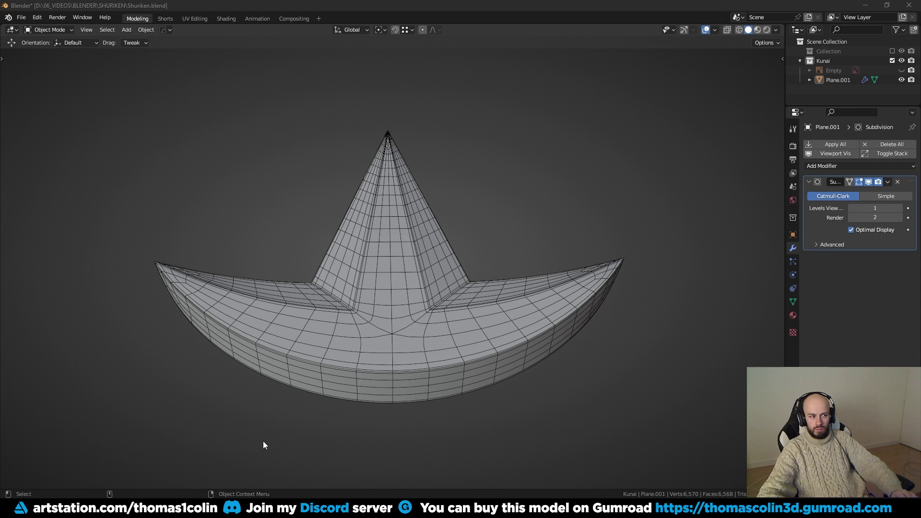
Step: Duplicate the blade in place and hide the original, working on the copy with its Subdivision modifier applied
left_click(362, 404)
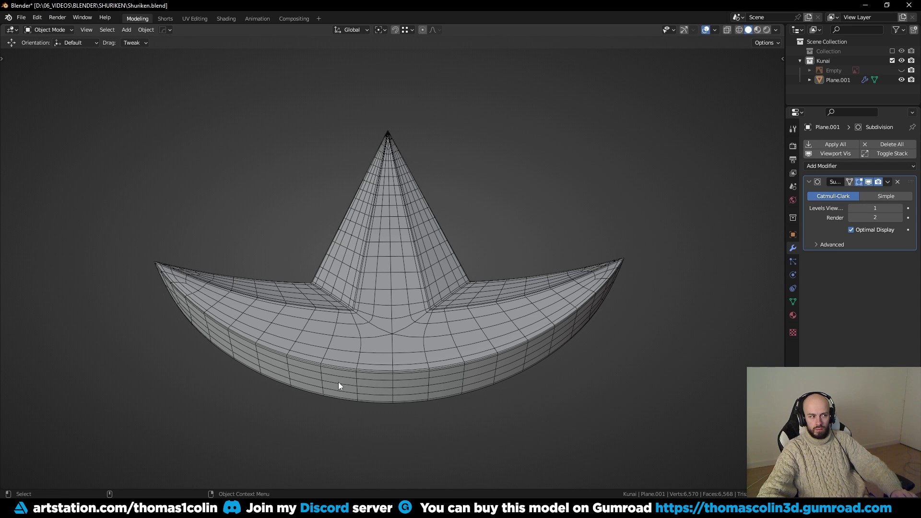
left_click(386, 386)
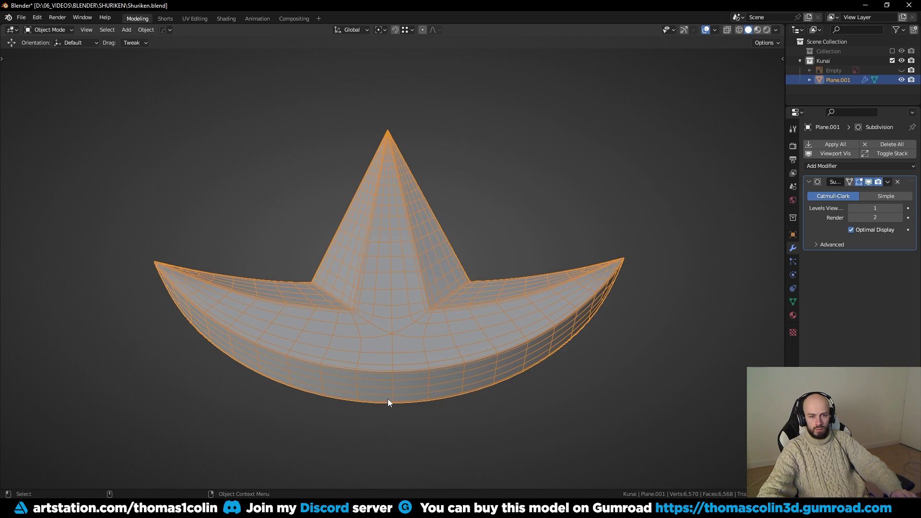
middle_click_drag(389, 402, 396, 341)
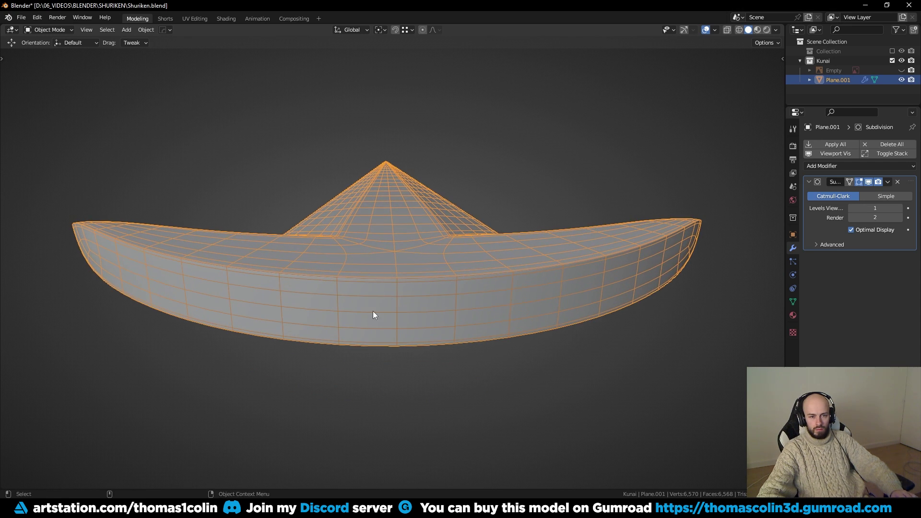
key("shift+d")
right_click(368, 273)
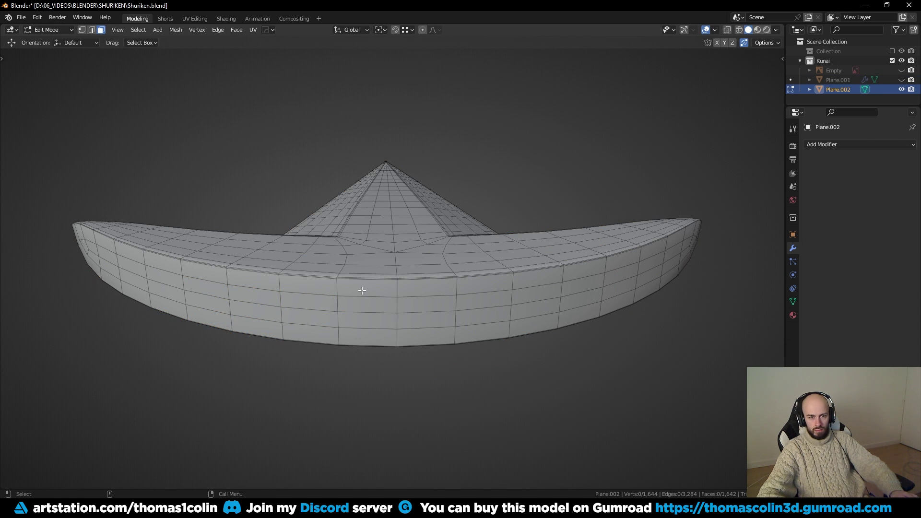
Step: Inset the two-by-four block of faces at the middle of the blade's curved back by 0.01456 m
left_click(363, 289)
left_click(419, 339, "ctrl+shift")
scroll(416, 326, "up", 4)
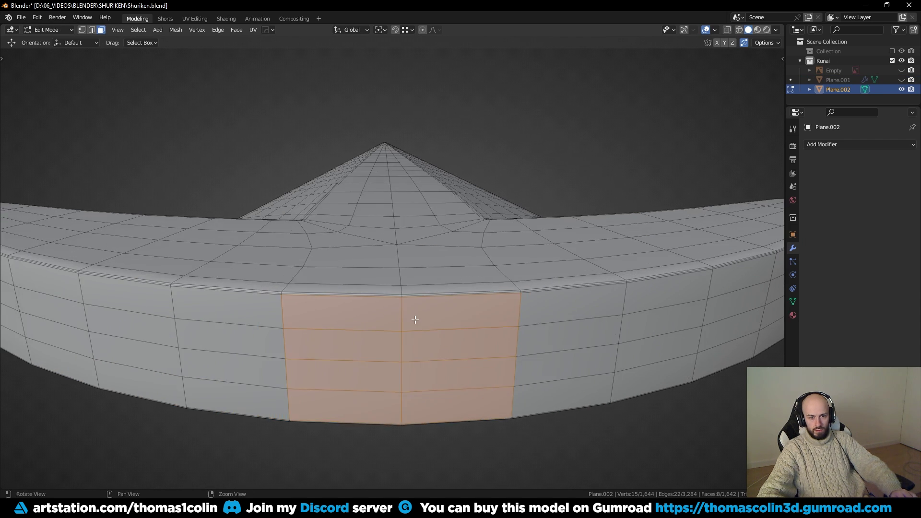
middle_click_drag(415, 314, 386, 258)
key("i")
left_click(402, 273)
Step: Turn the inset faces on the blade's back into a circle with LoopTools, scale it to about 0.47 and delete its faces
right_click(397, 269)
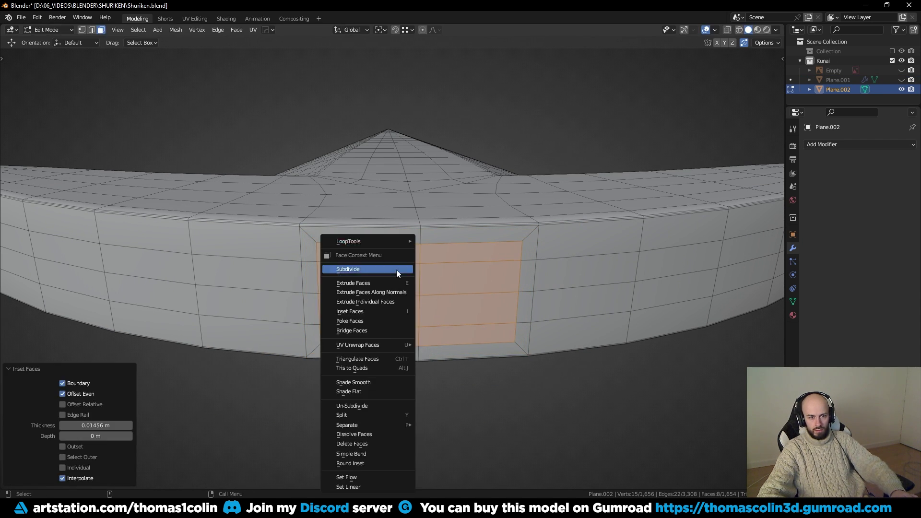
mouse_move(402, 240)
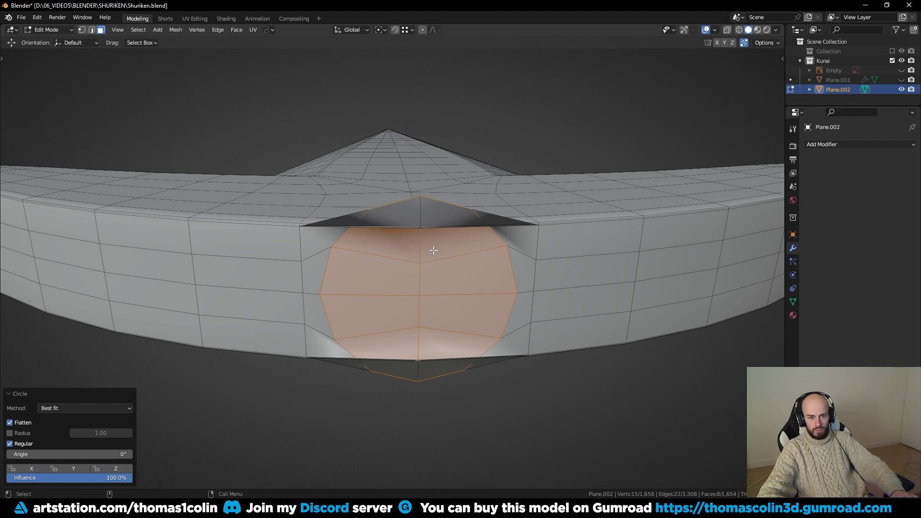
key("s")
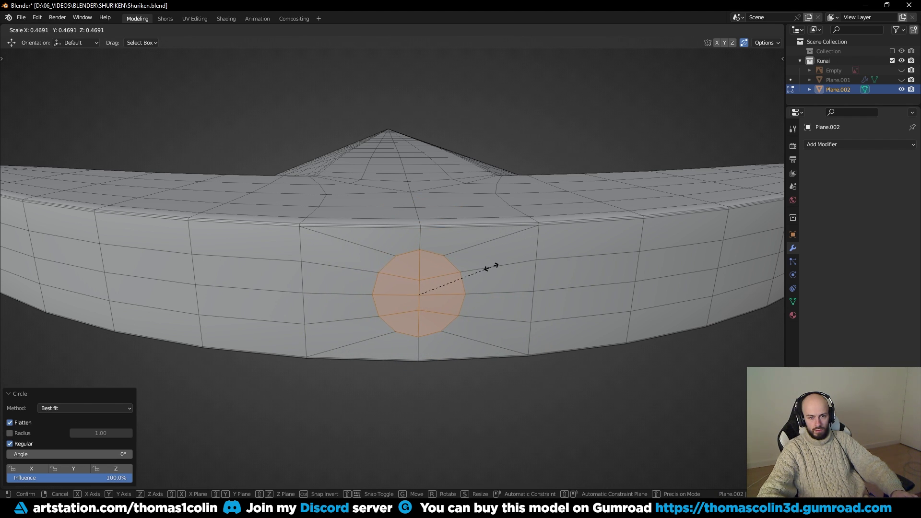
left_click(491, 267)
key("x")
left_click(341, 262)
key("Tab")
Step: Apply the original blade's Subdivision modifier, then add another at level 1 and apply it as well
left_click(584, 186)
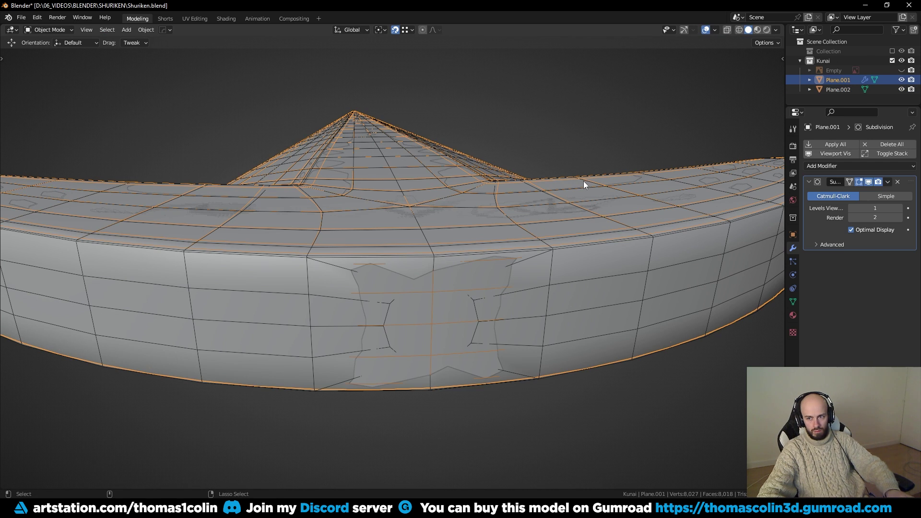
key("ctrl+a")
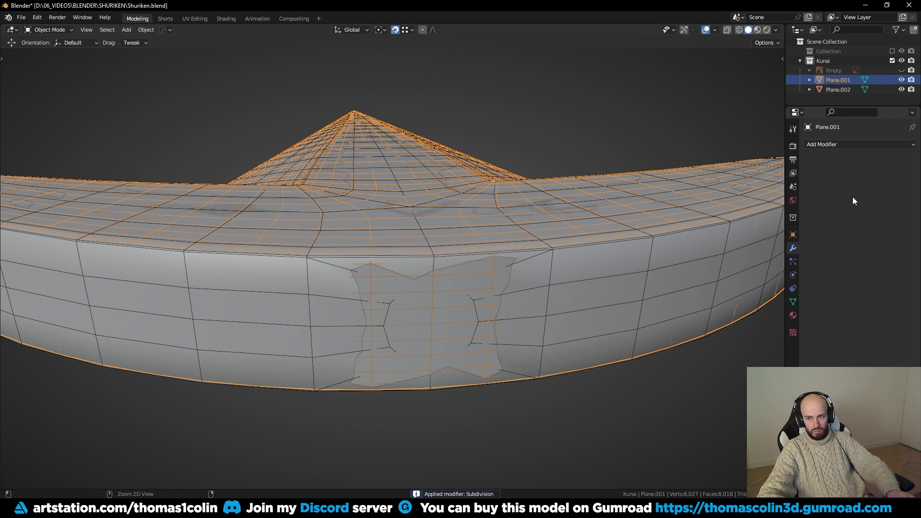
key("ctrl+1")
key("ctrl+a")
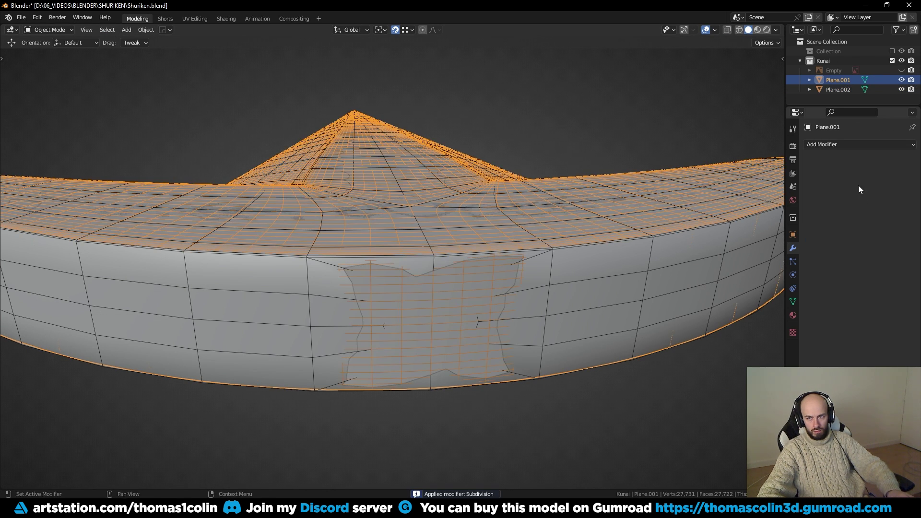
Step: Add a Shrinkwrap modifier to the blade copy with Plane.001 as target and apply it
left_click(841, 90)
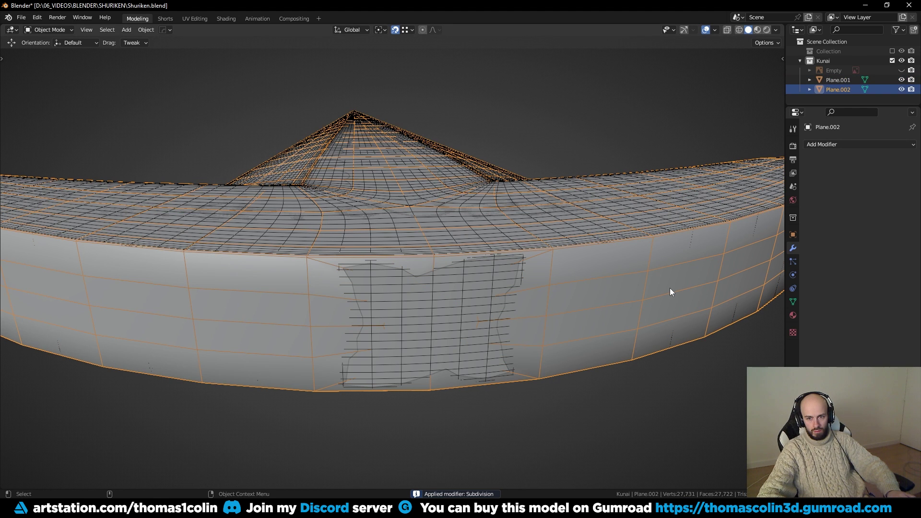
key("q")
left_click(618, 295)
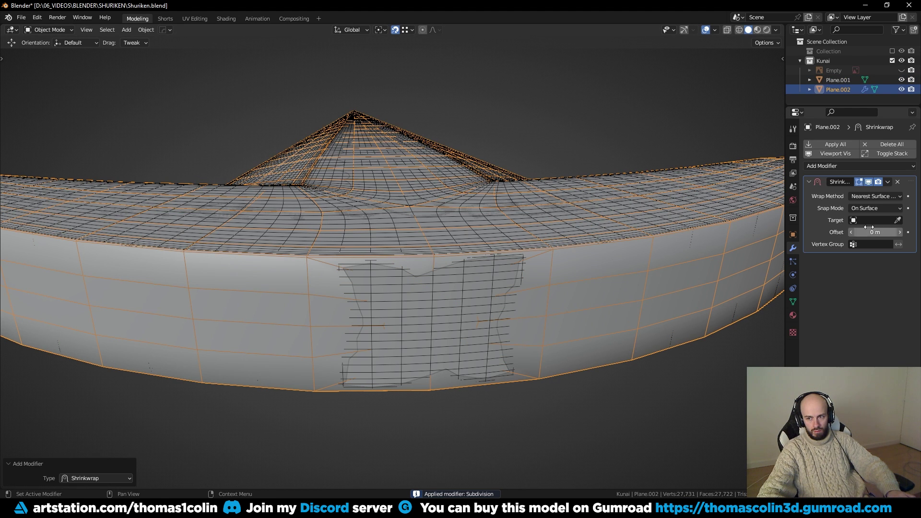
left_click(897, 220)
left_click(453, 302)
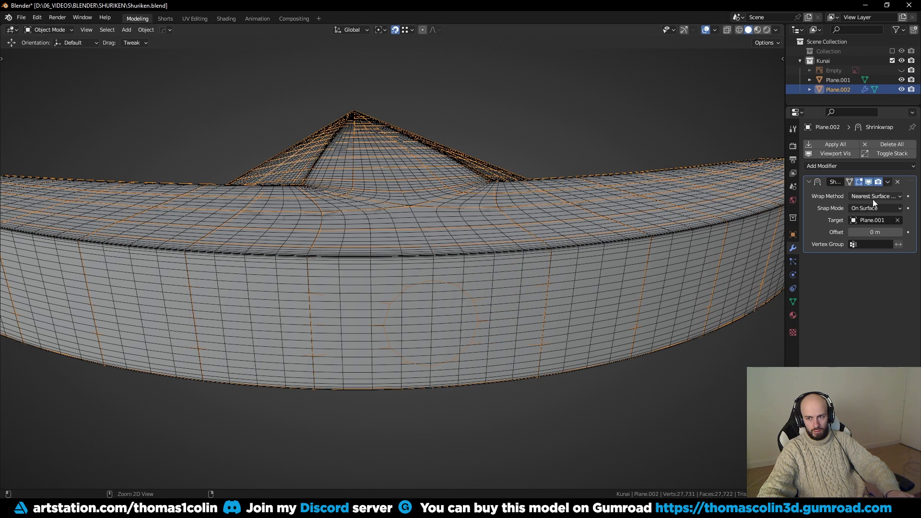
key("ctrl+a")
Step: Delete the dense original blade, Plane.001
left_click(509, 274)
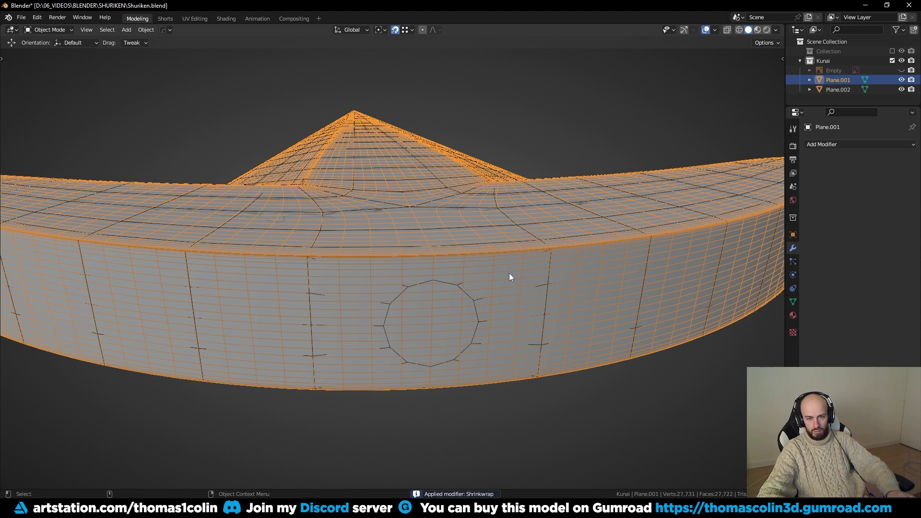
key("x")
left_click(509, 274)
Step: Extrude the round hole's border loop on the blade's back outward along Y to form a tube
left_click(507, 275)
key("Tab")
left_click(444, 284, "alt")
key("e")
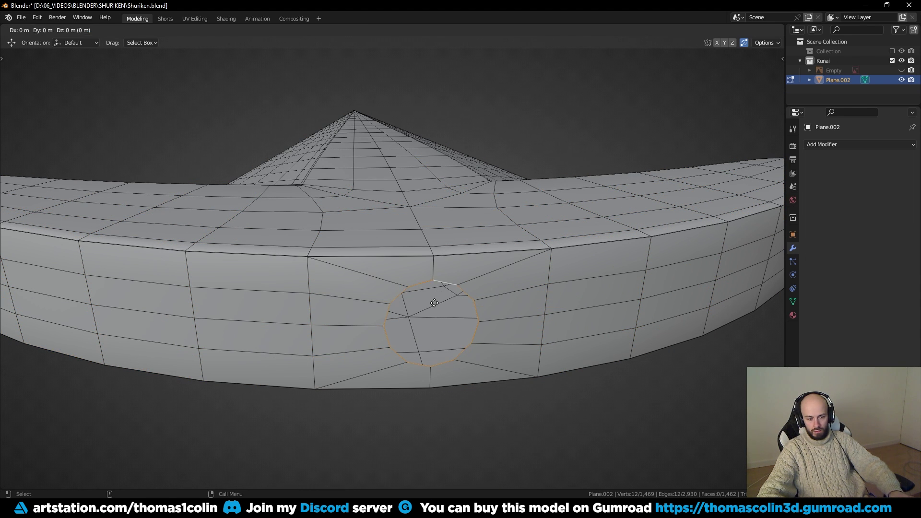
key("y")
left_click(449, 336)
Step: Flatten the tube's open end by scaling its edge loop to 0 along Y
key("KP_7")
key("KP_Decimal")
key("s")
key("y")
key("0")
key("Return")
Step: Bevel the edge loop at the tube's base by 0.00379 m with 2 segments and shape 1.000, with Loop Slide off
middle_click_drag(403, 300, 427, 194)
scroll(402, 204, "up", 1)
scroll(407, 194, "up", 2)
left_click(338, 178, "alt")
key("ctrl+b")
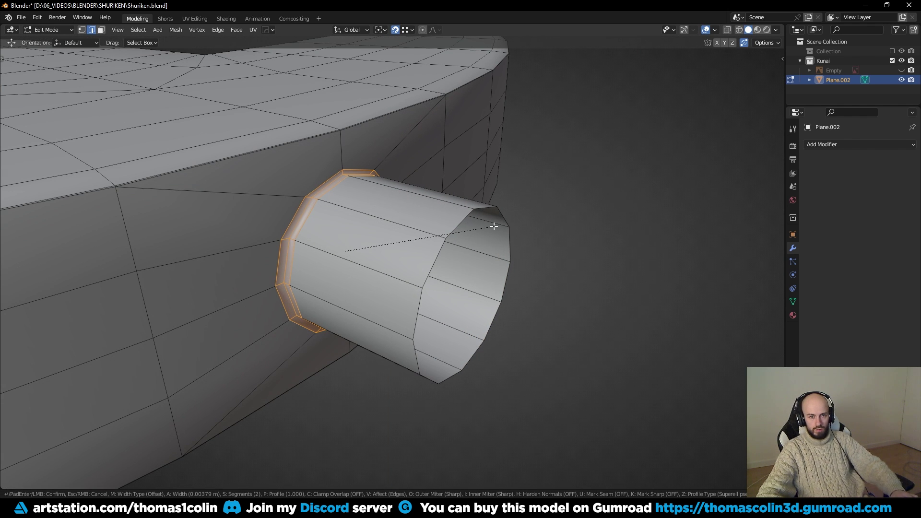
left_click(392, 238)
left_click(63, 394)
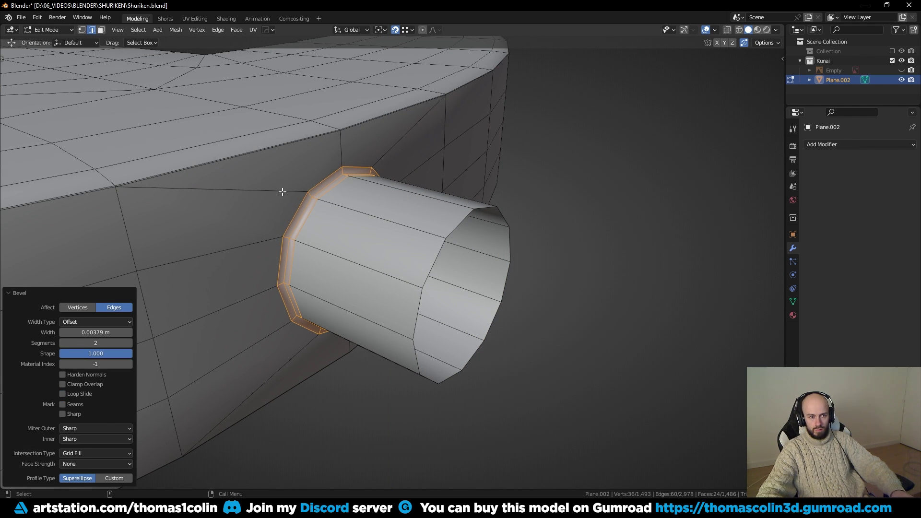
Step: Add a Subdivision modifier with viewport level 2 to the blade and set the viewport shading color to Random
key("Tab")
key("ctrl+2")
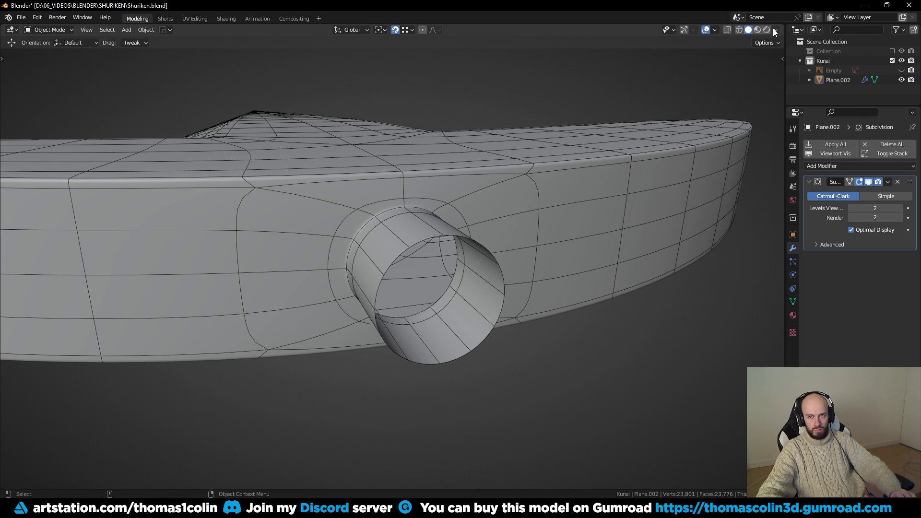
left_click(775, 30)
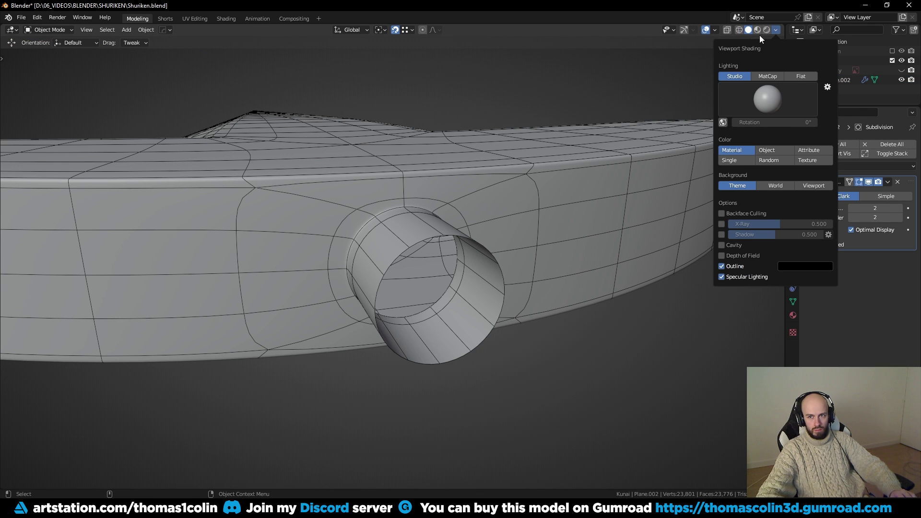
left_click(769, 161)
mouse_move(603, 315)
middle_mouse_down()
mouse_move(562, 320)
mouse_move(537, 256)
mouse_move(473, 229)
mouse_move(539, 232)
mouse_move(565, 223)
mouse_move(562, 180)
mouse_move(548, 277)
middle_mouse_up()
Step: Add a torus with 48 major and 12 minor segments and set its origin to geometry
key("shift+a")
left_click(466, 235)
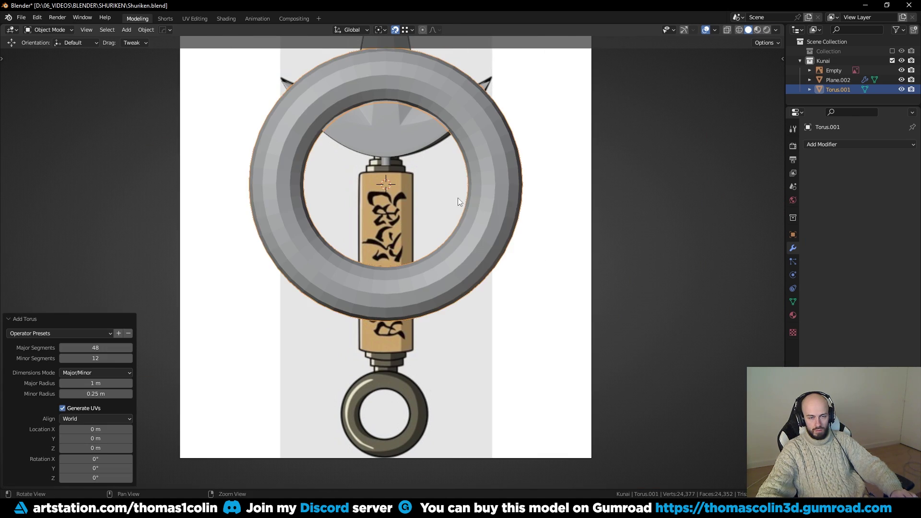
scroll(461, 198, "down", 1)
key("q")
left_click(482, 134)
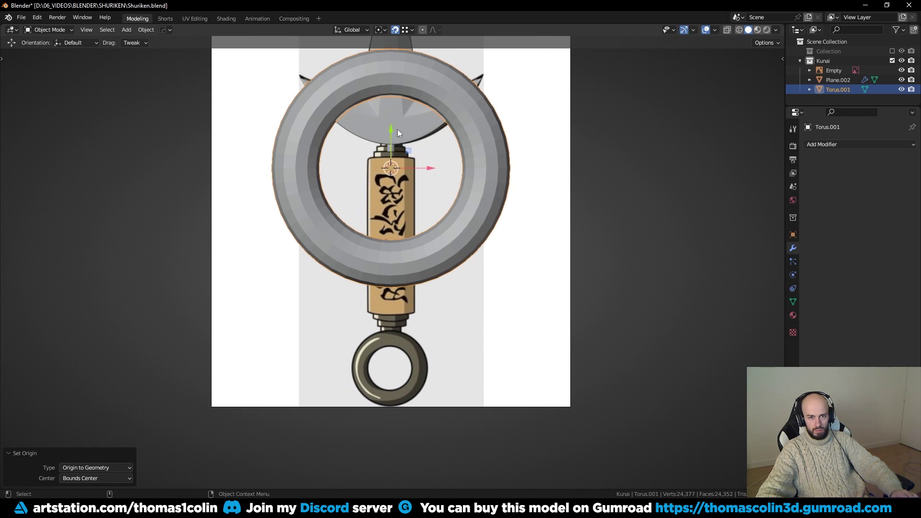
Step: Move the torus onto the reference image's pommel ring and scale it to about 0.3, fine-tuning it to match the ring
key("g")
key("z")
left_click(397, 329)
key("s")
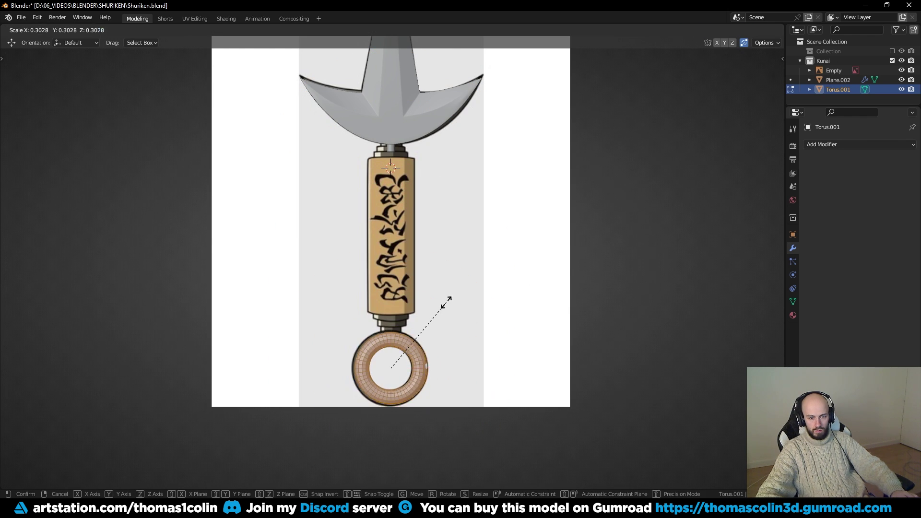
left_click(443, 303)
key("KP_Decimal")
key("s")
left_click(494, 257)
Step: Add a Subdivision modifier with viewport level 1 to the ring and shade it smooth
middle_click_drag(289, 219, 356, 295)
key("Tab")
key("ctrl+1")
right_click(343, 263)
left_click(372, 264)
key("alt+a")
Step: Duplicate the ring in place, apply the copy's Subdivision modifier and hide the copy
middle_click_drag(429, 281, 474, 284)
left_click(479, 253)
key("shift+d")
right_click(500, 237)
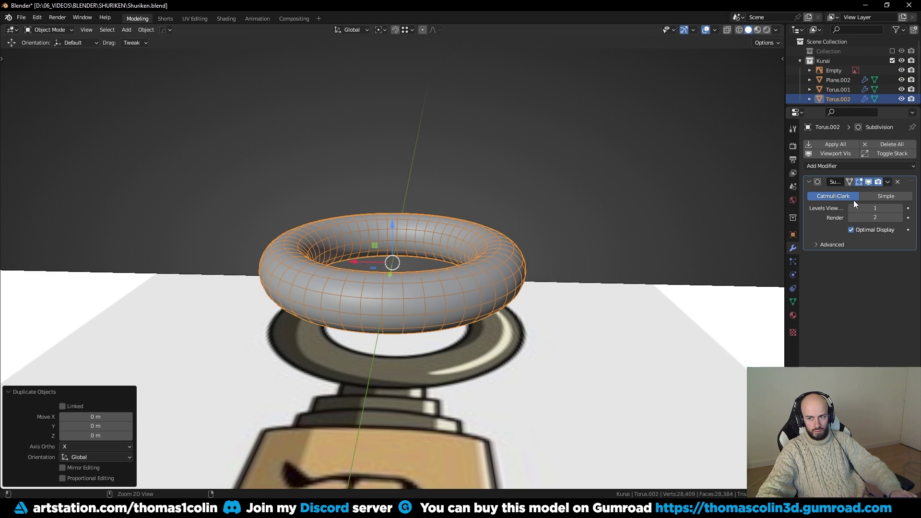
key("ctrl+a")
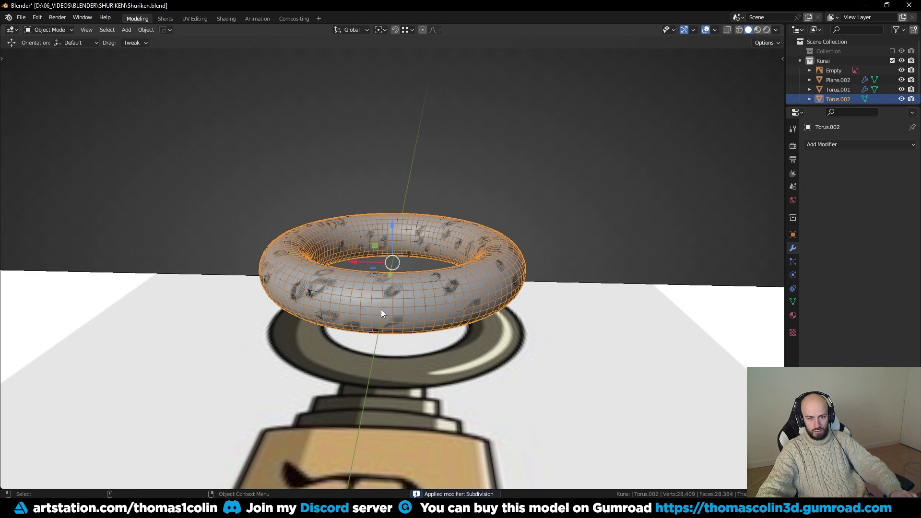
key("h")
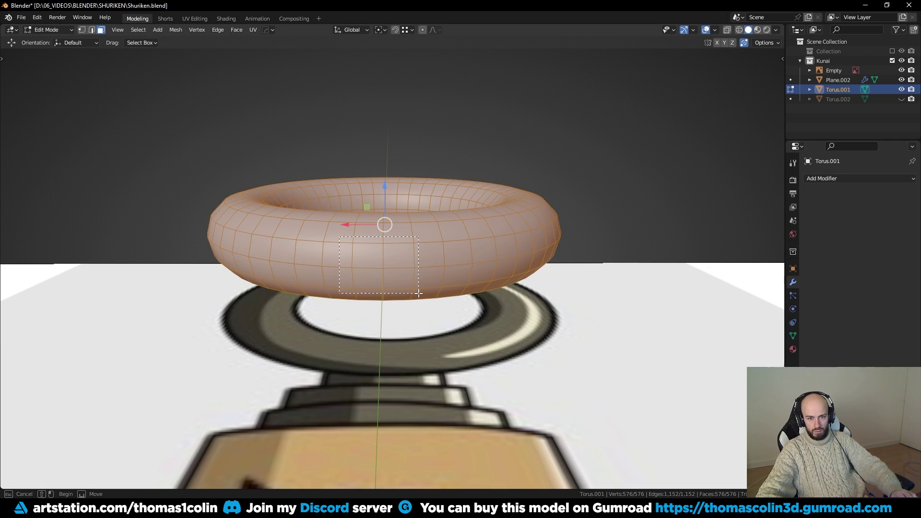
Step: Inset the four-by-four block of faces on the original ring's handle-facing side by about 0.009 m
left_click_drag(419, 293, 419, 293)
middle_click_drag(419, 293, 382, 244)
key("i")
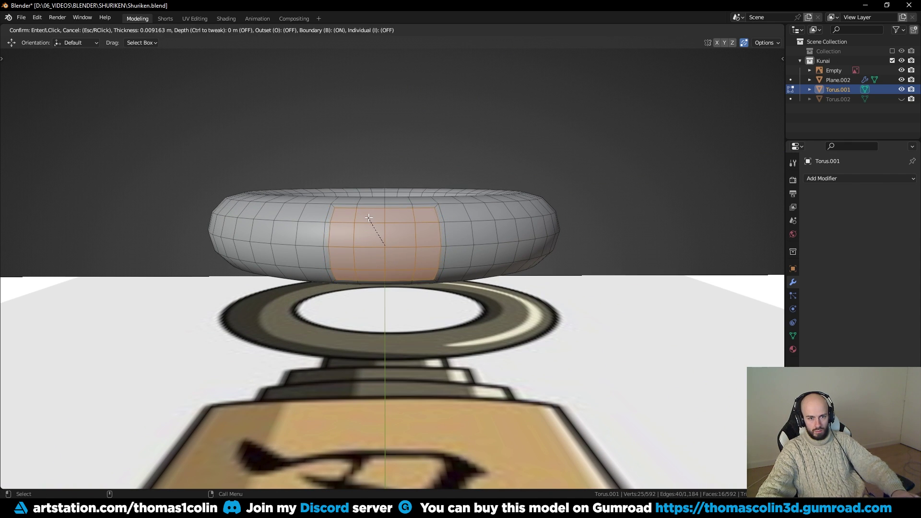
left_click(365, 213)
Step: Turn the ring's inset faces into a circle with LoopTools, scale it down and delete its faces to leave a round hole
right_click(345, 205)
mouse_move(364, 204)
left_click(415, 216)
key("s")
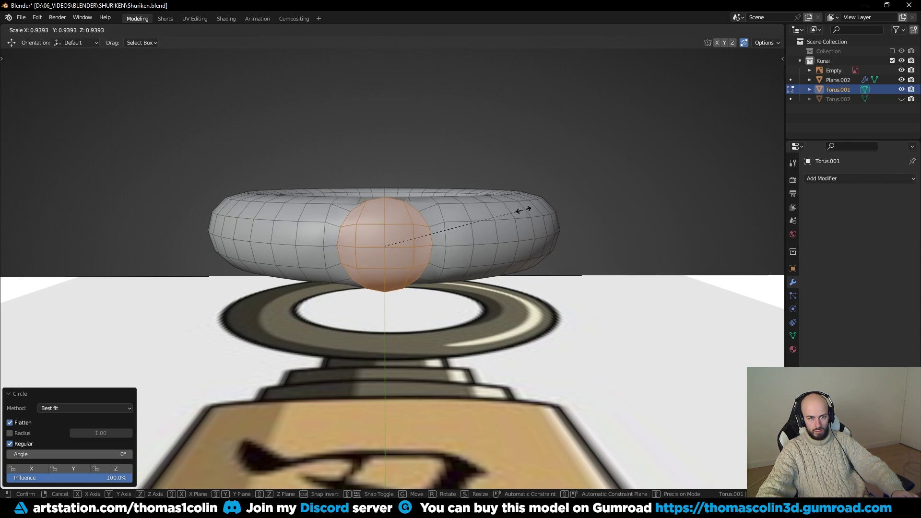
left_click(404, 226)
key("x")
left_click(402, 230)
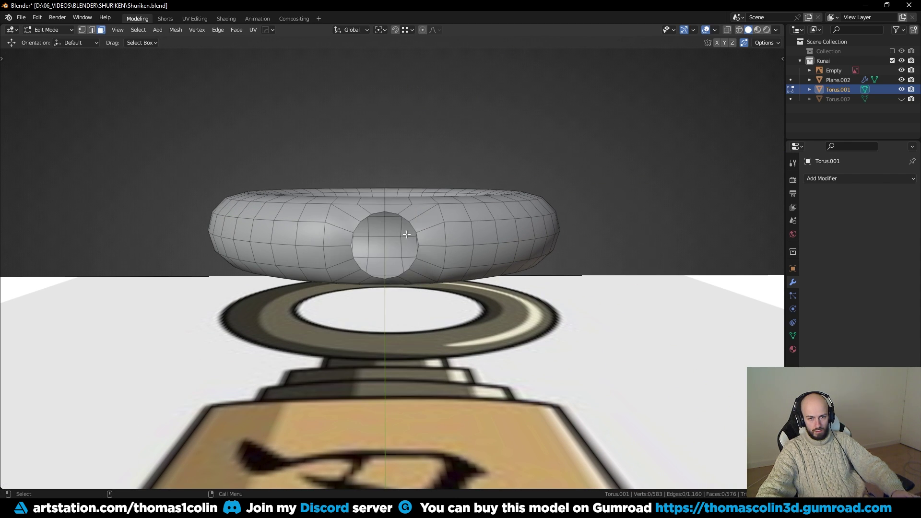
Step: Add a Shrinkwrap modifier to the ring with the hole
key("Tab")
key("q")
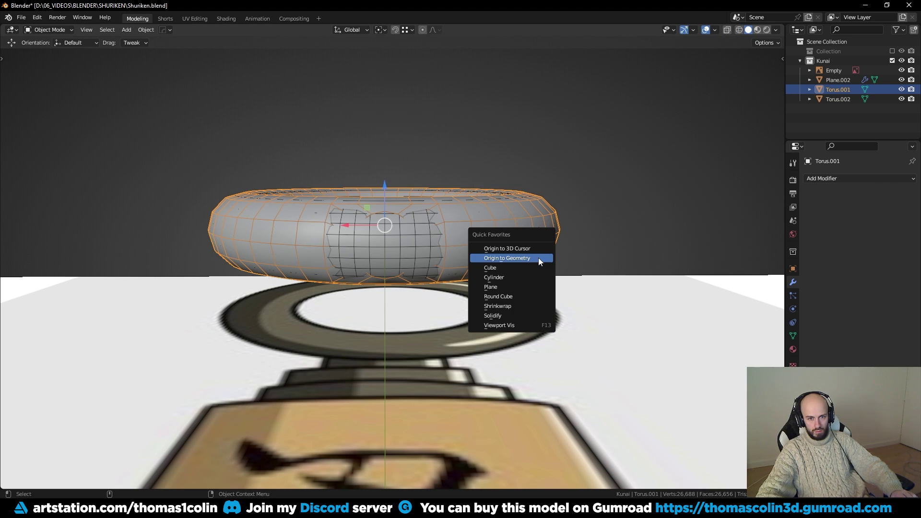
left_click(507, 309)
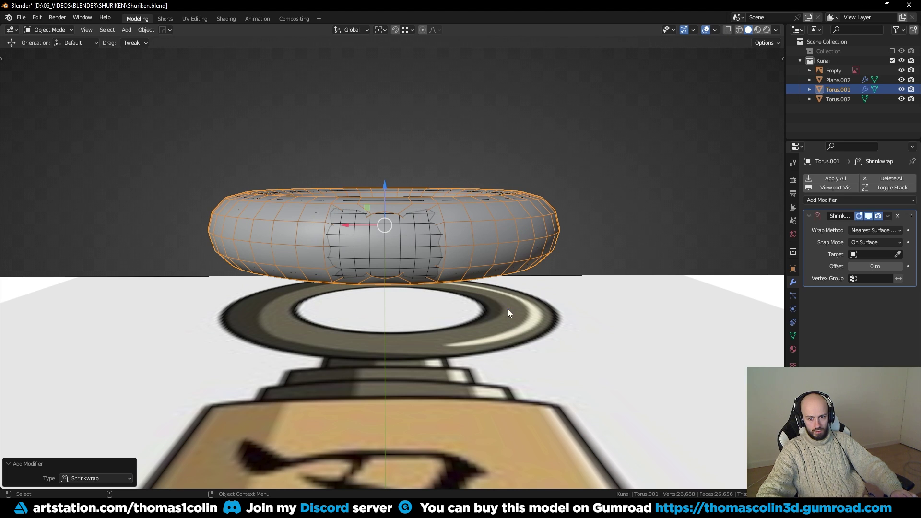
Step: Extrude the ring hole's border loop outward into a tube and move its end a further 0.034138 m along Y
left_click(415, 237)
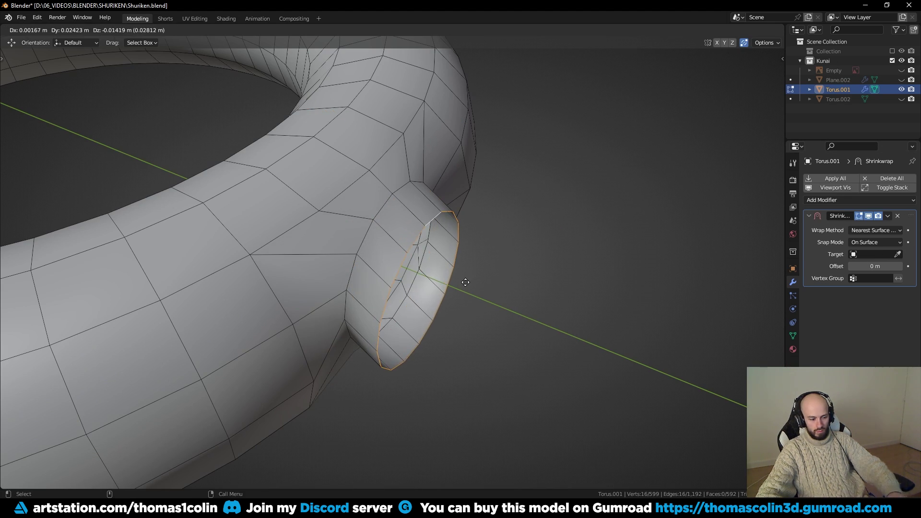
left_click(487, 260)
left_click_drag(487, 261, 456, 272, "alt")
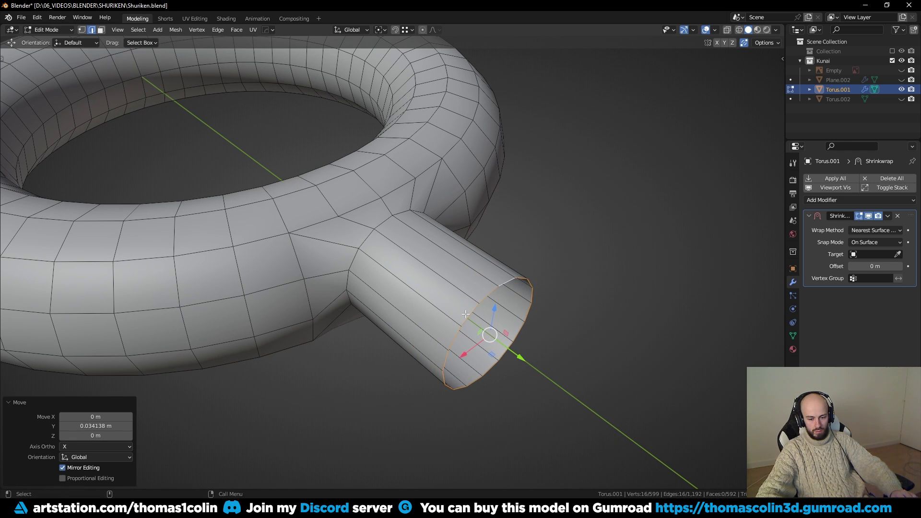
Step: Select the whole ring except the extruded tube and assign its vertices to a new vertex group
key("ctrl+KP_Add")
key("3")
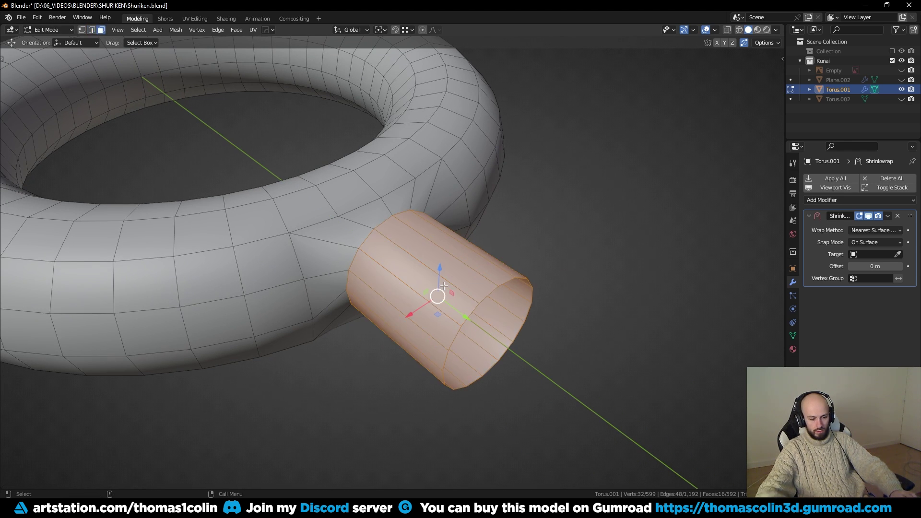
key("ctrl+i")
key("1")
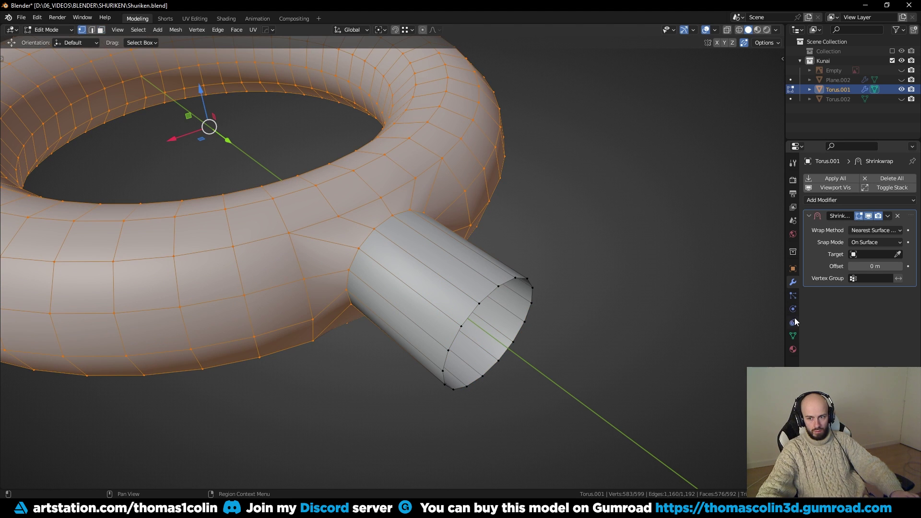
left_click(792, 336)
left_click(908, 208)
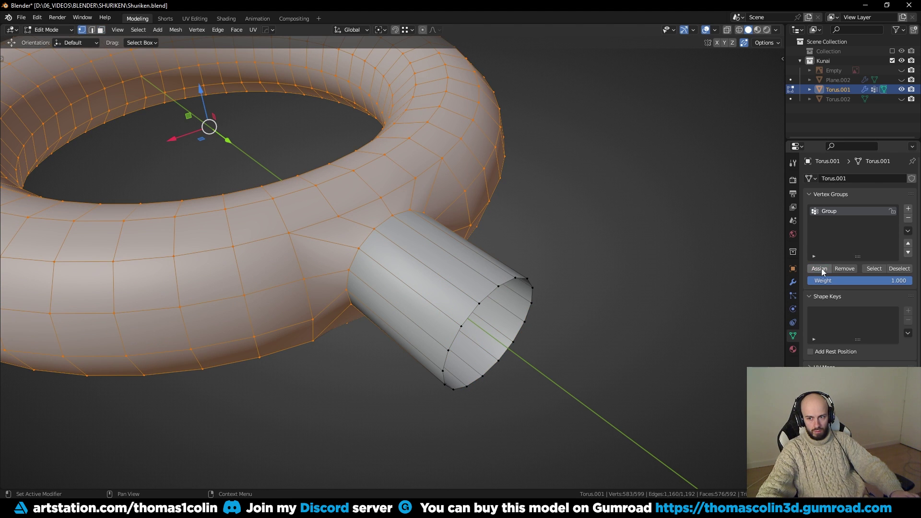
key("Tab")
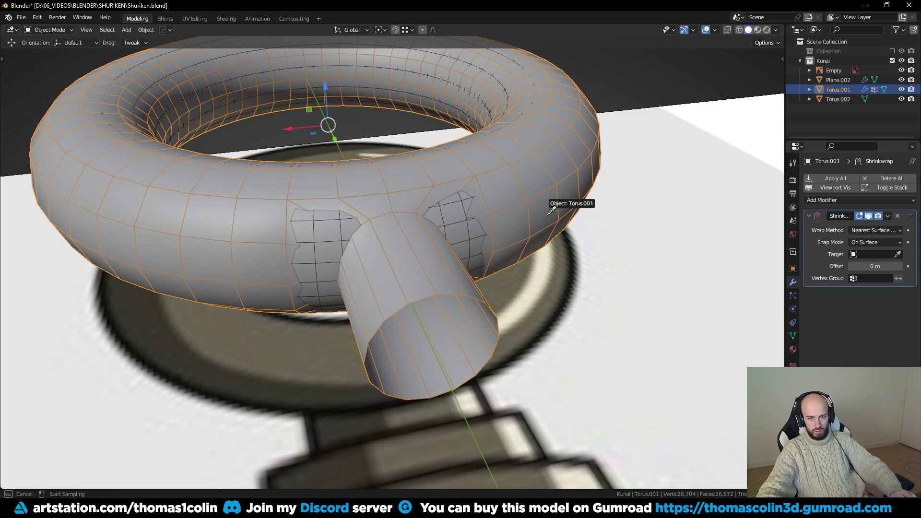
Step: Set the ring's Shrinkwrap target to Torus.002, limit it to the vertex group Group and apply the modifier
left_click(455, 208)
left_click(862, 278)
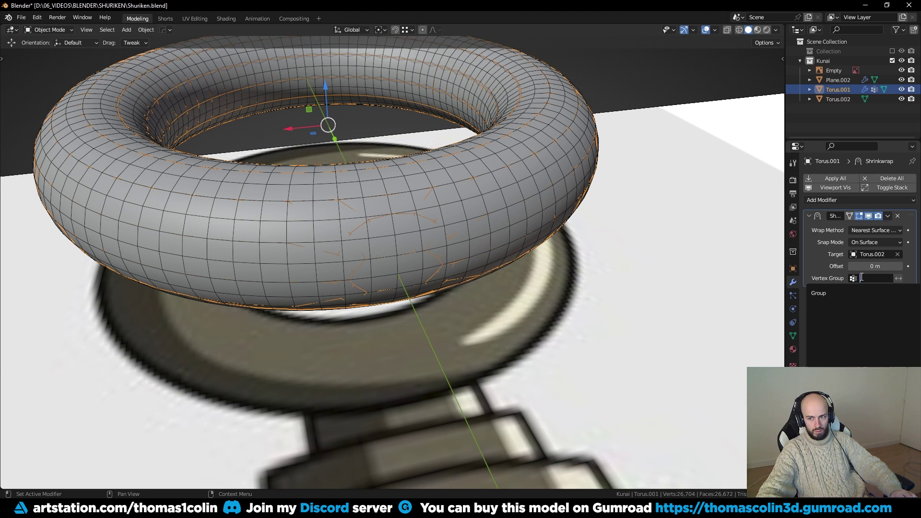
left_click(824, 293)
key("ctrl+a")
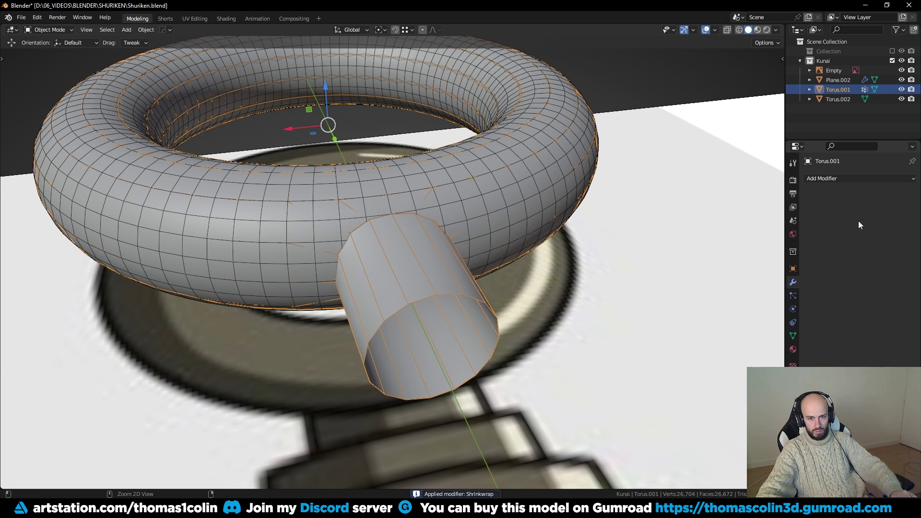
Step: Delete the dense ring copy Torus.002 and bevel the edge loop where the tube meets the remaining ring
left_click(393, 201)
key("x")
left_click(394, 201)
key("ctrl+b")
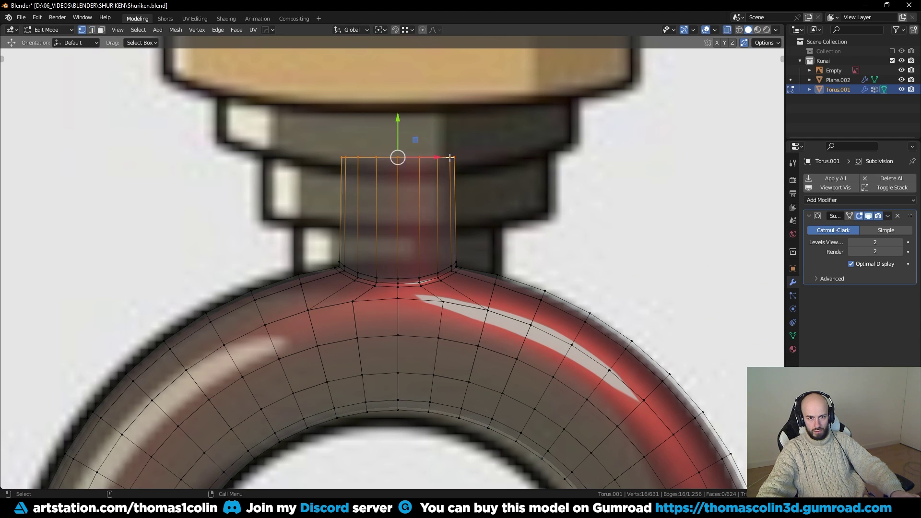
Step: Lower and scale the tube's end loop, and extrude it into stepped collars and a handle body about 1.596 m long along Y
key("g")
key("y")
left_click(397, 222)
key("s")
left_click(424, 224)
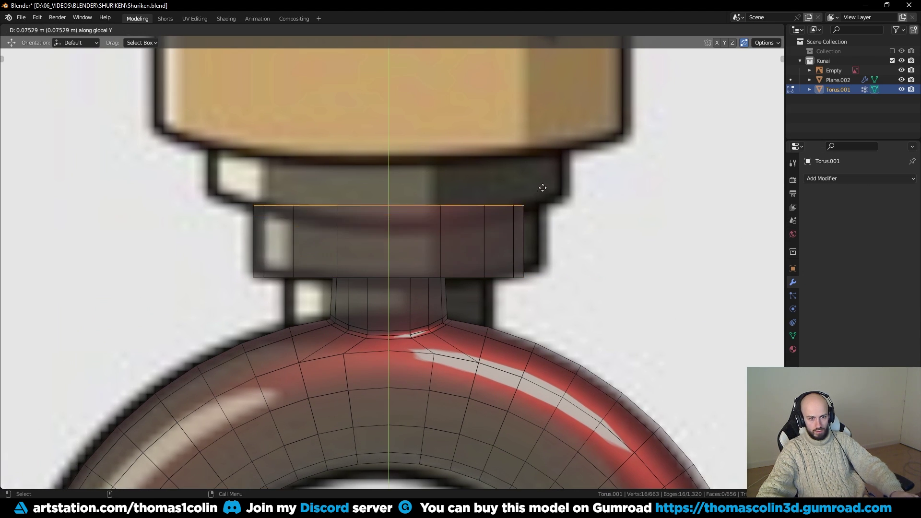
key("y")
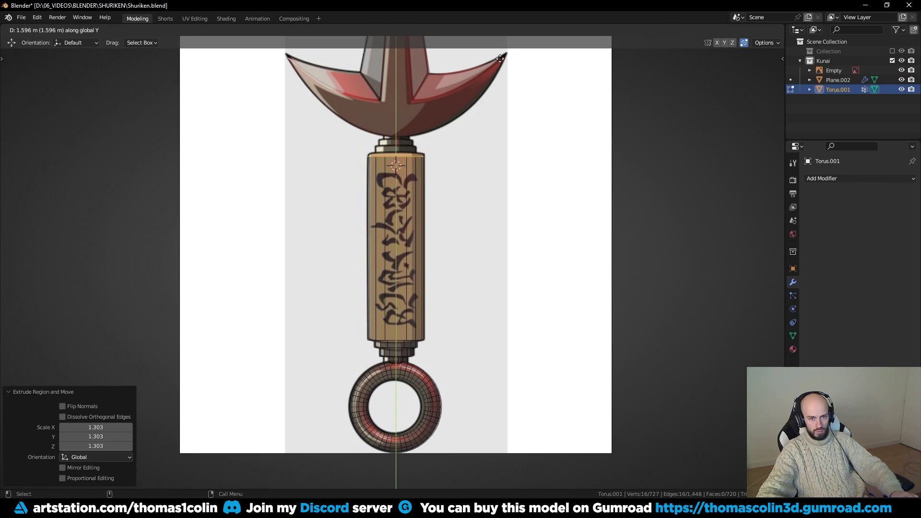
left_click(500, 57)
Step: Add a centred loop cut across the handle body and delete the faces of its upper half
key("ctrl+r")
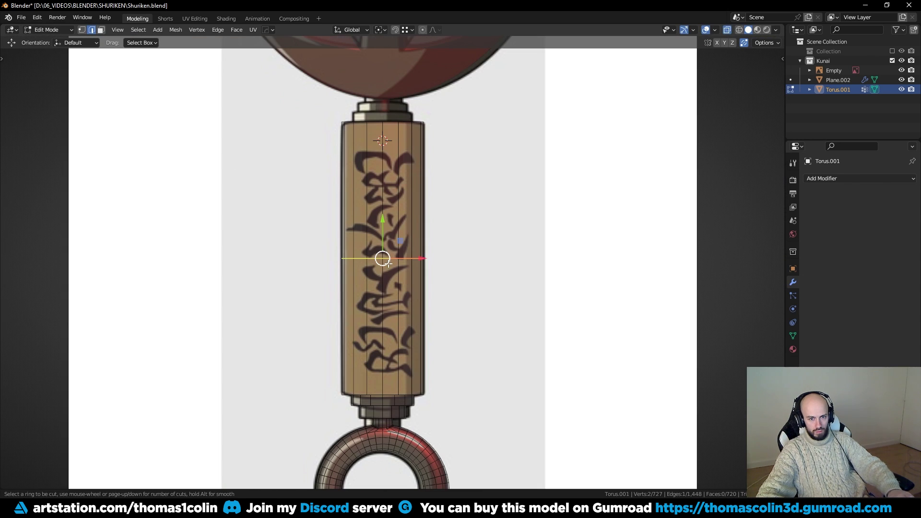
left_click(382, 258)
right_click(382, 258)
key("3")
left_click_drag(334, 118, 424, 254)
key("x")
left_click(376, 203)
Step: Select the open edge loop at the handle's middle and snap the 3D cursor to it
key("2")
left_click(378, 258, "alt")
key("q")
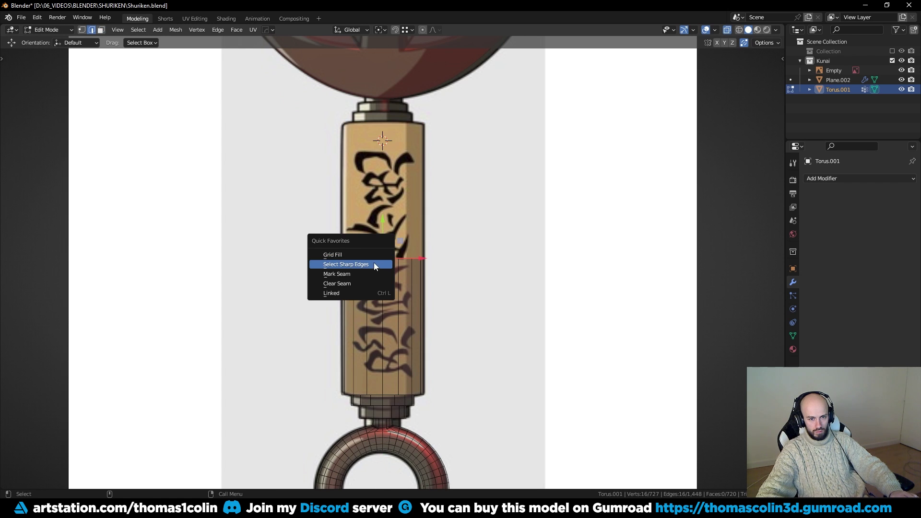
key("shift+s")
left_click(449, 289)
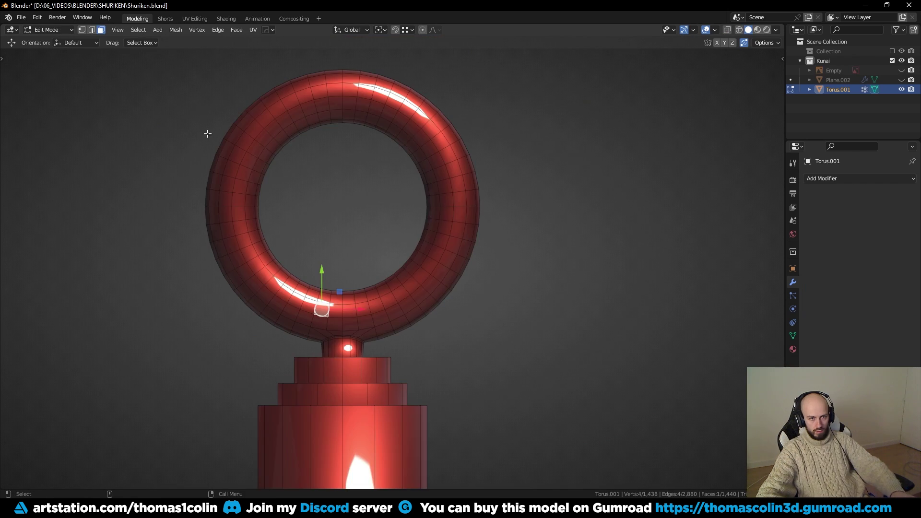
Step: Delete the mirrored ring at the blade end and bevel the outer collar and handle edge loops by 0.0219 m with 4 segments
left_click_drag(172, 55, 507, 357)
key("x")
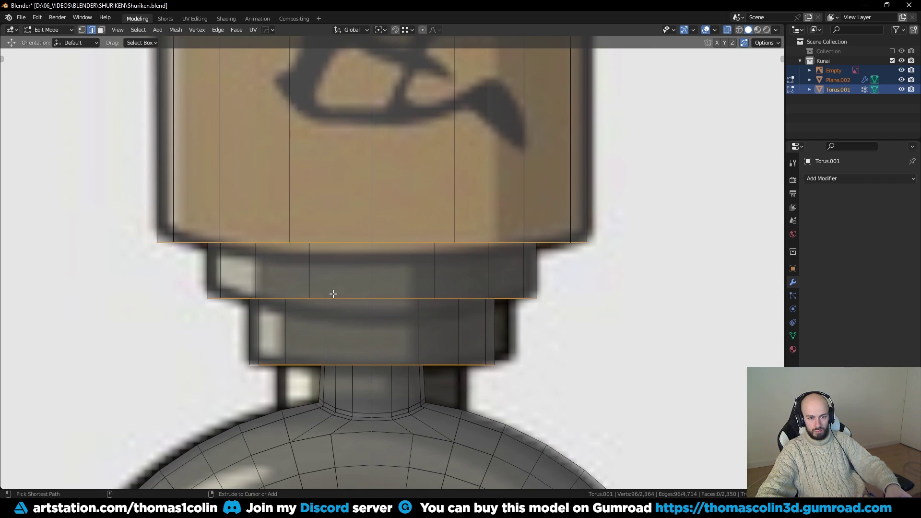
key("ctrl+b")
left_click(129, 343)
left_click(130, 342)
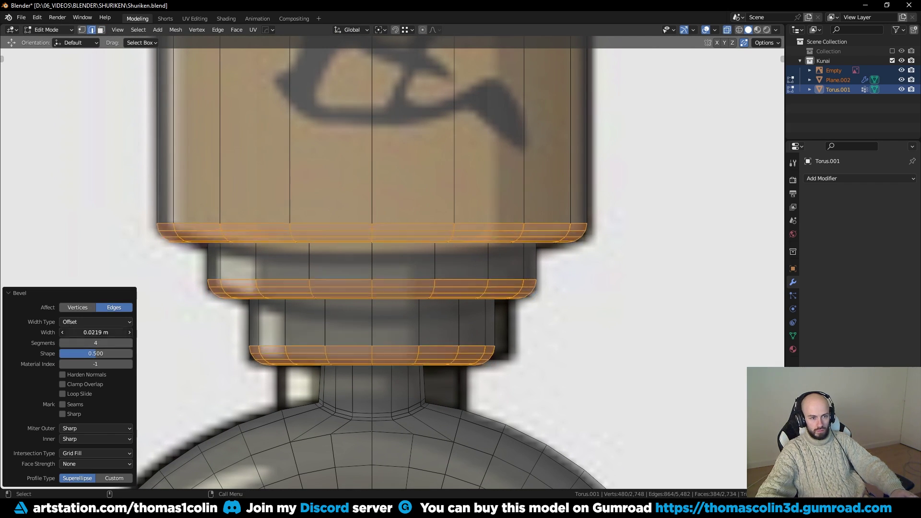
left_click(130, 343)
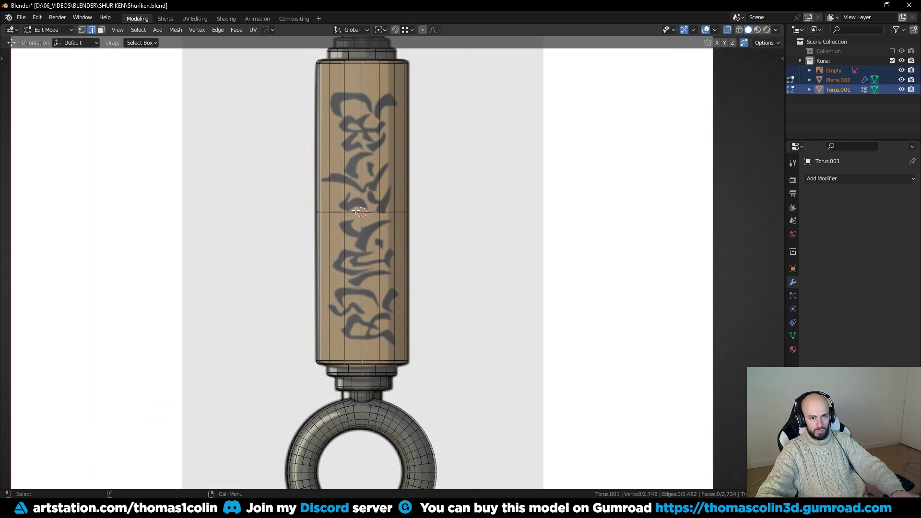
Step: Add 16 evenly spaced loop cuts along the handle body
key("ctrl+r")
scroll(359, 212, "up", 15)
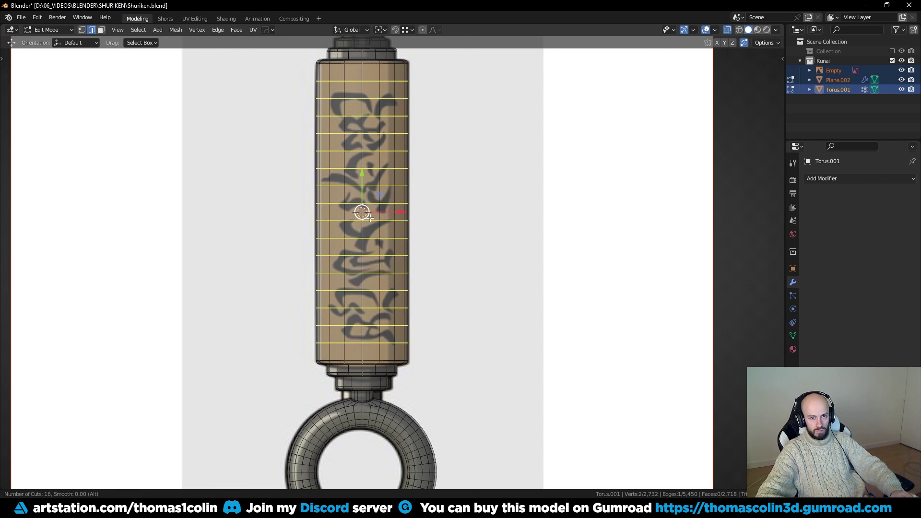
left_click(362, 212)
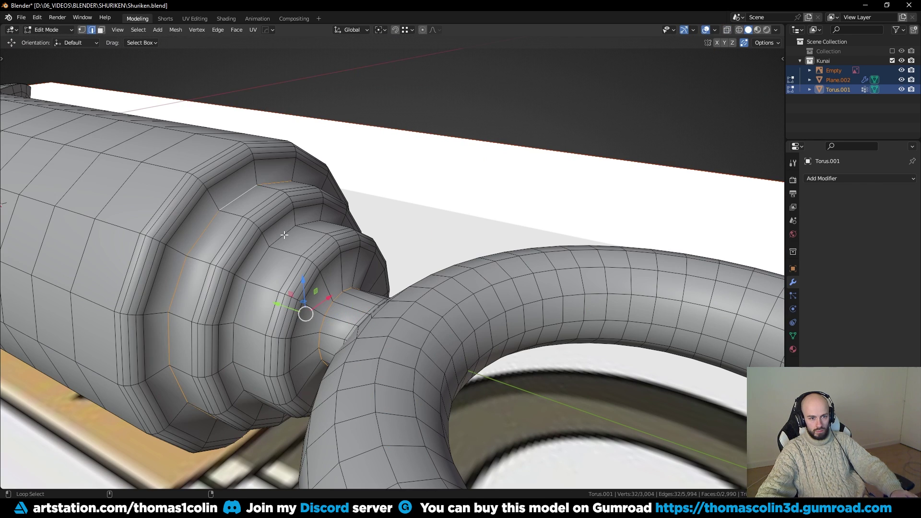
Step: Select the inner corner edge loops between the stepped collars at both handle ends and bevel them
left_click(285, 235, "alt+shift")
key("KP_Decimal")
scroll(288, 235, "down", 5)
middle_click_drag(288, 235, 336, 254)
middle_click_drag(239, 250, 408, 216, "shift")
middle_click_drag(287, 231, 384, 225)
scroll(335, 230, "up", 6)
left_click(314, 240, "alt+shift")
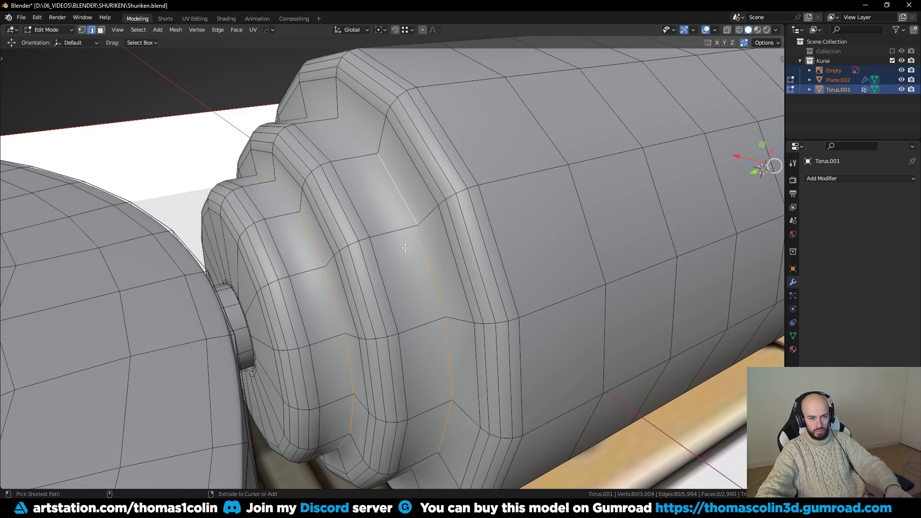
key("ctrl+b")
left_click(385, 201)
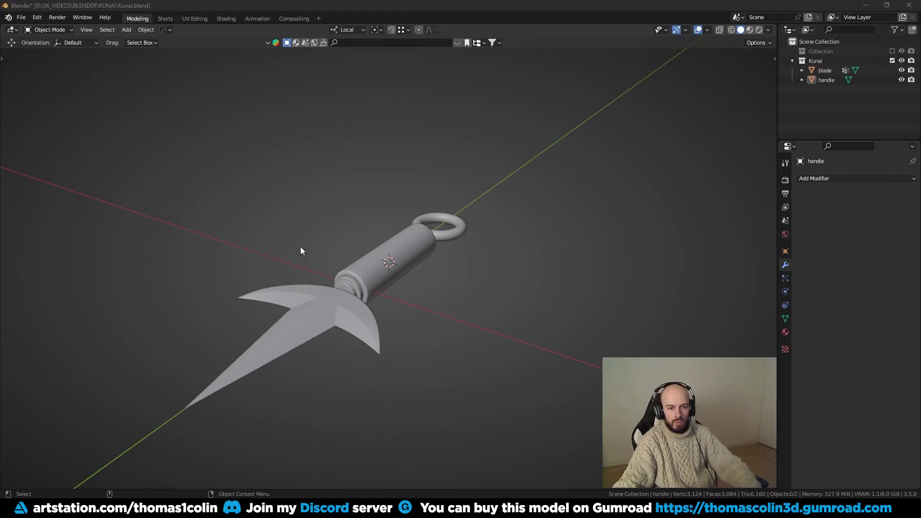
Step: Duplicate the handle and move the copy about -1.2967 m along its local X axis, beside the kunai
left_click(393, 252)
key("shift+d")
right_click(346, 252)
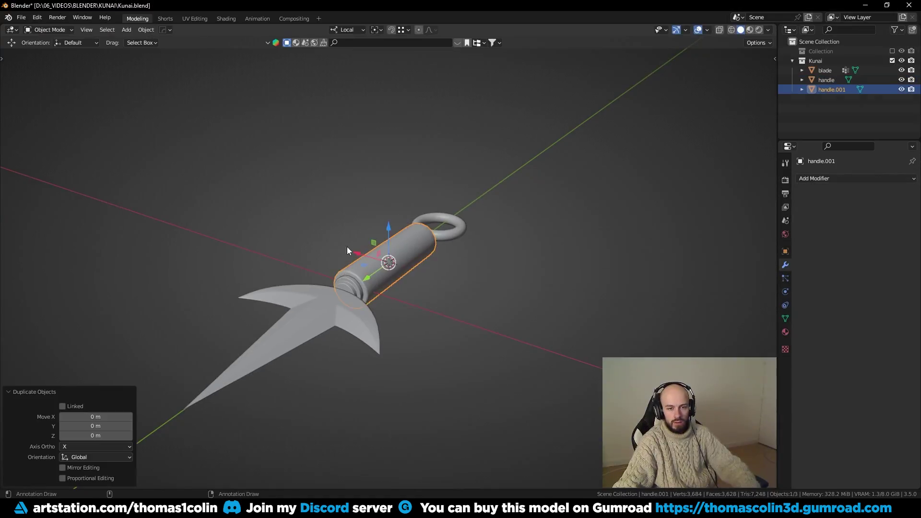
key("g")
key("x")
left_click(511, 355)
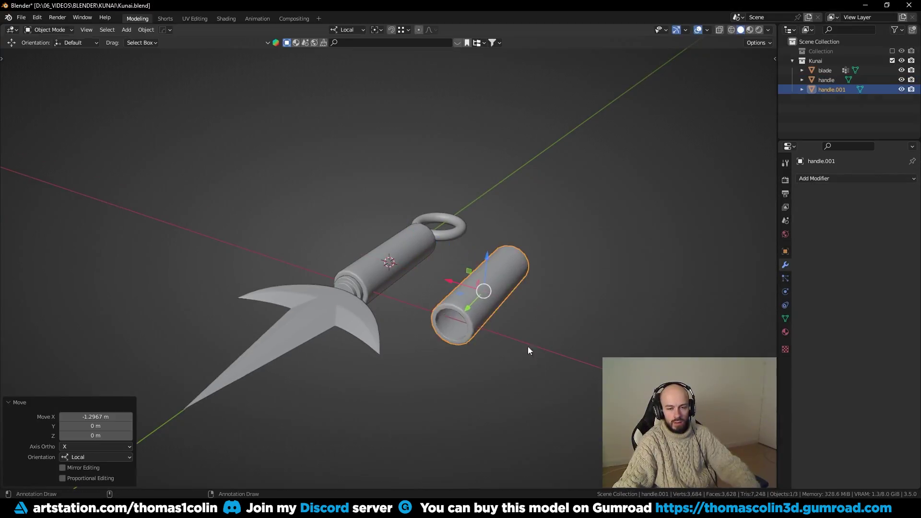
left_click(528, 351)
Step: Switch to the browser, browse BlenderKit's walnut materials and copy the asset link of Dark Walnut fine wood PBR texture seamless
key("alt+Tab")
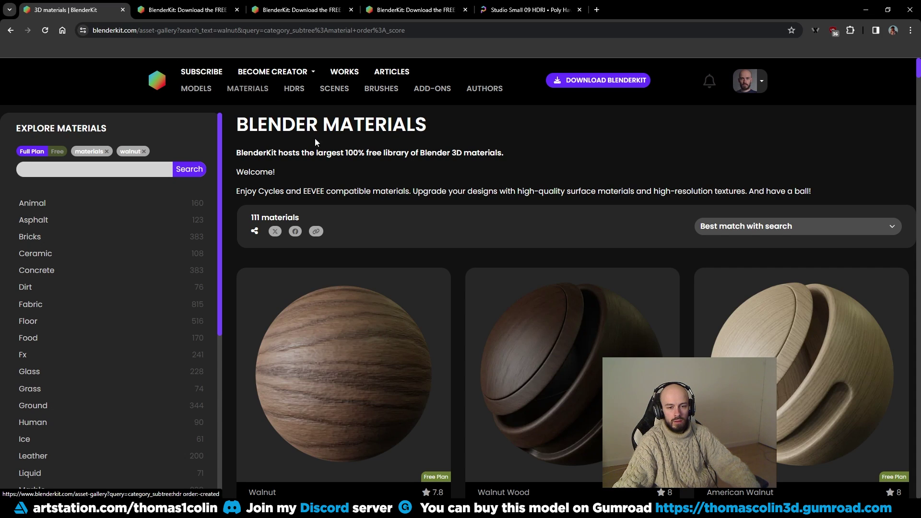
scroll(356, 304, "down", 15)
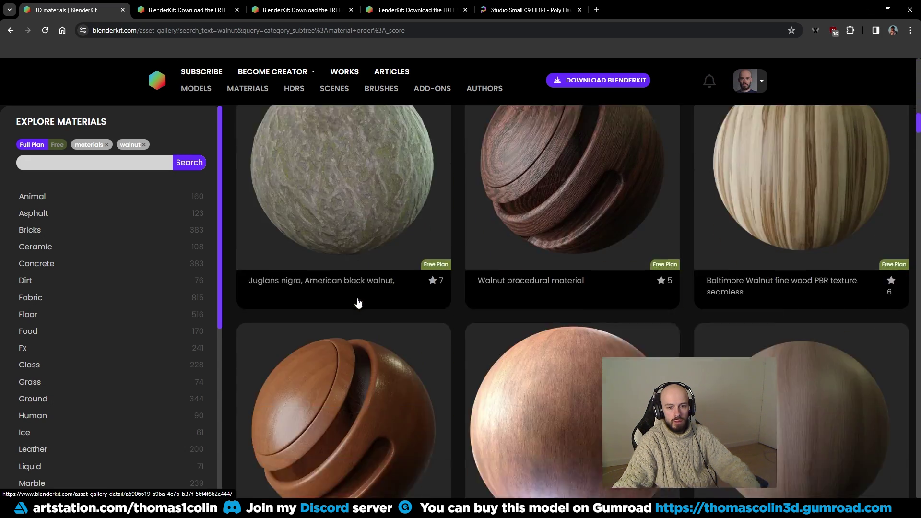
scroll(357, 302, "down", 15)
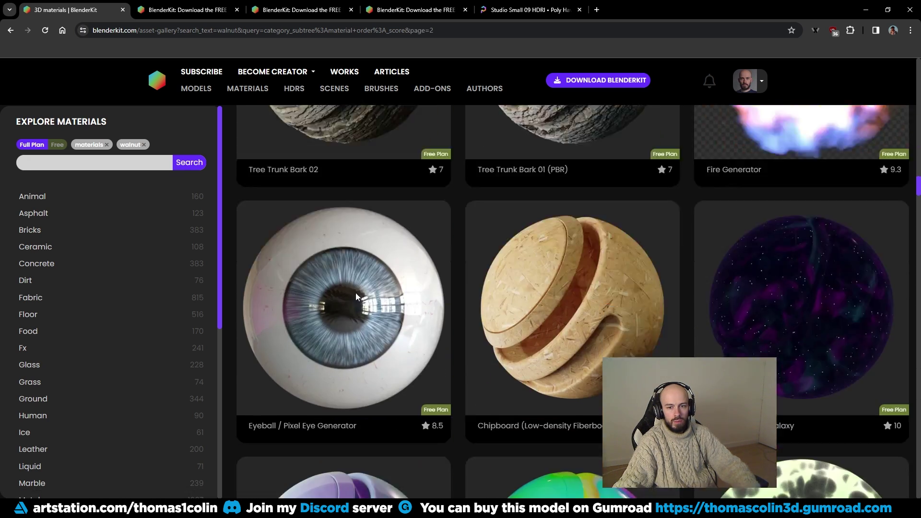
scroll(356, 295, "down", 5)
key("ctrl+Tab")
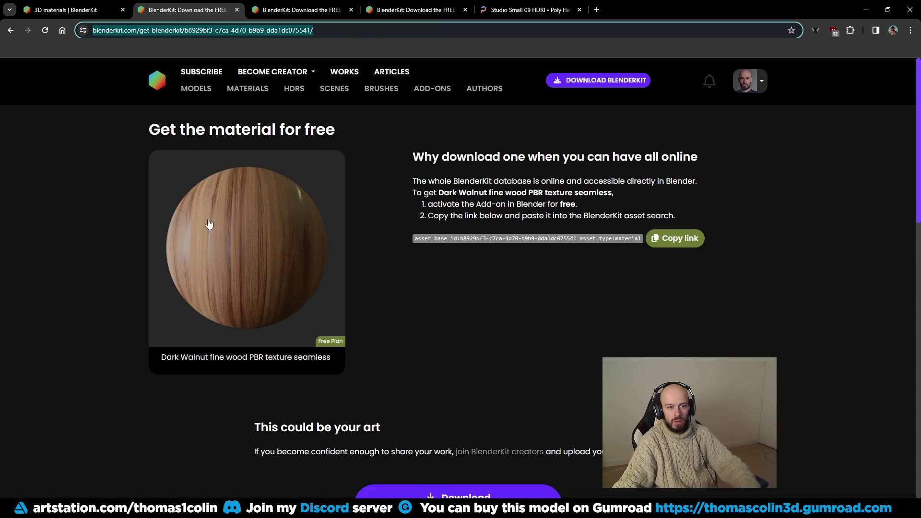
left_click(675, 240)
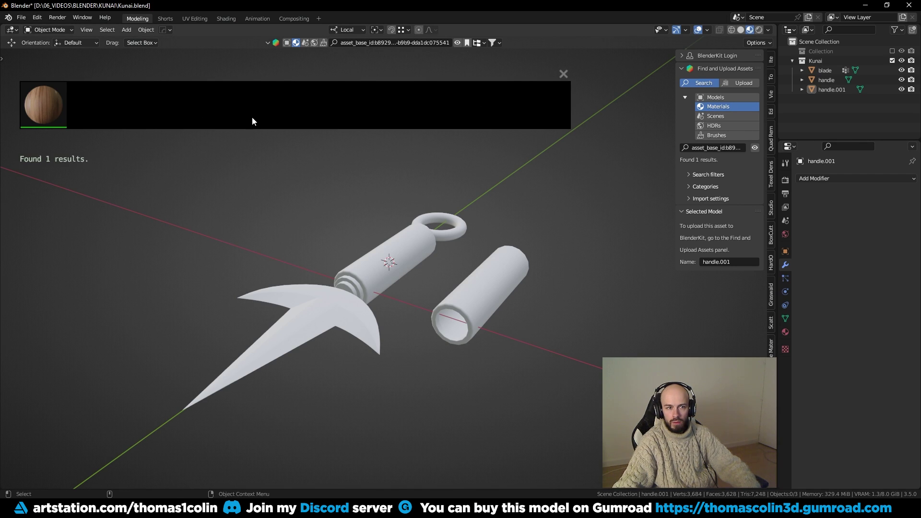
Step: Apply the Dark Walnut fine wood material from the BlenderKit results to the handle copy in Blender
mouse_move(42, 107)
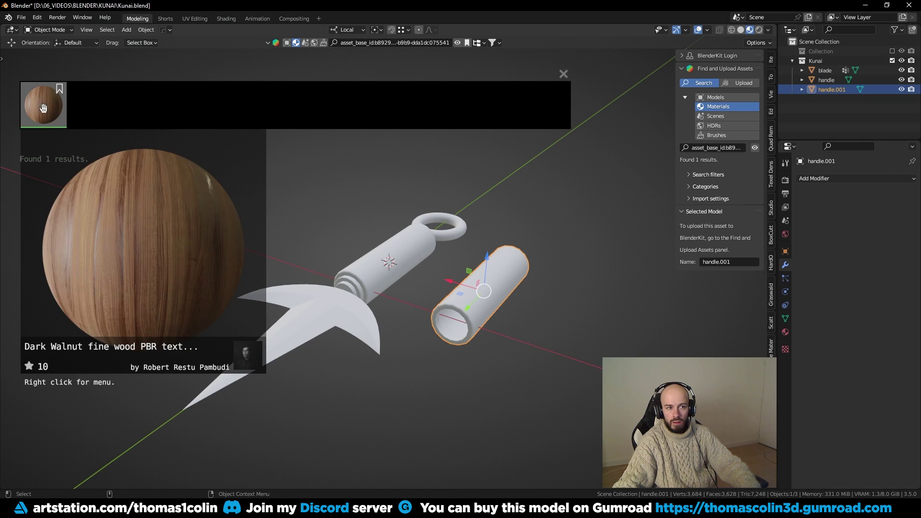
left_click_drag(43, 106, 505, 254)
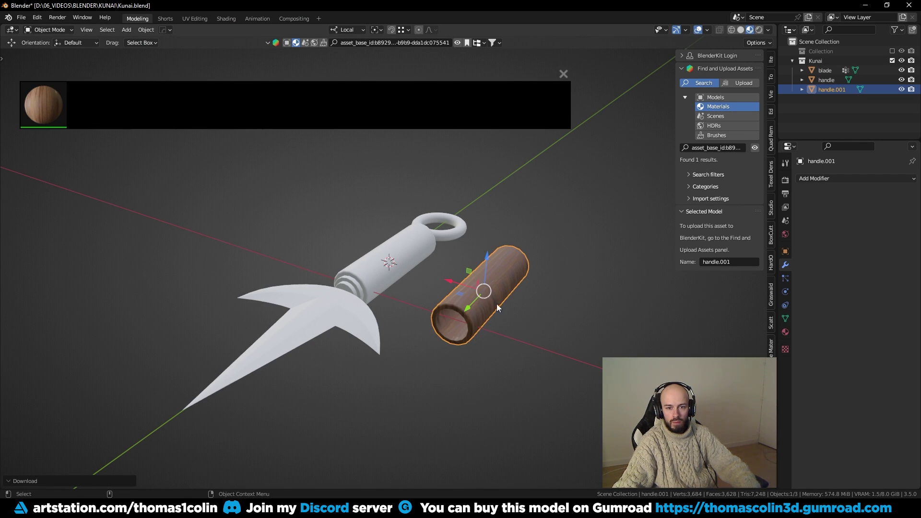
middle_click_drag(497, 307, 467, 284)
Step: Copy the Black Painted Wood asset link from BlenderKit and apply that material to the original handle
left_click(364, 206)
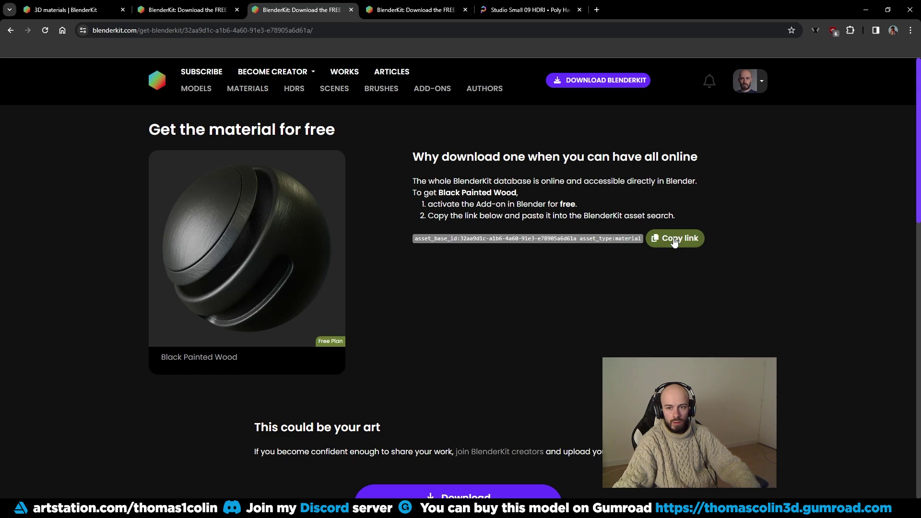
left_click(674, 239)
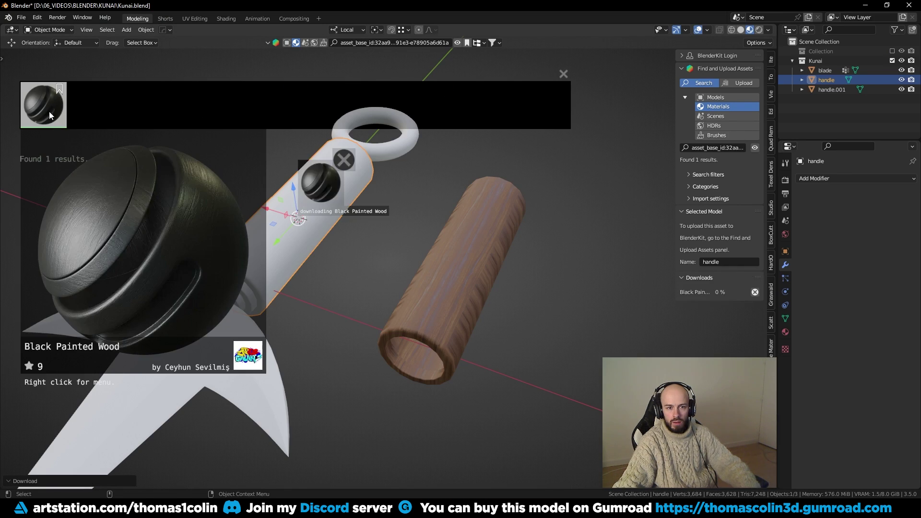
left_click_drag(44, 106, 534, 315)
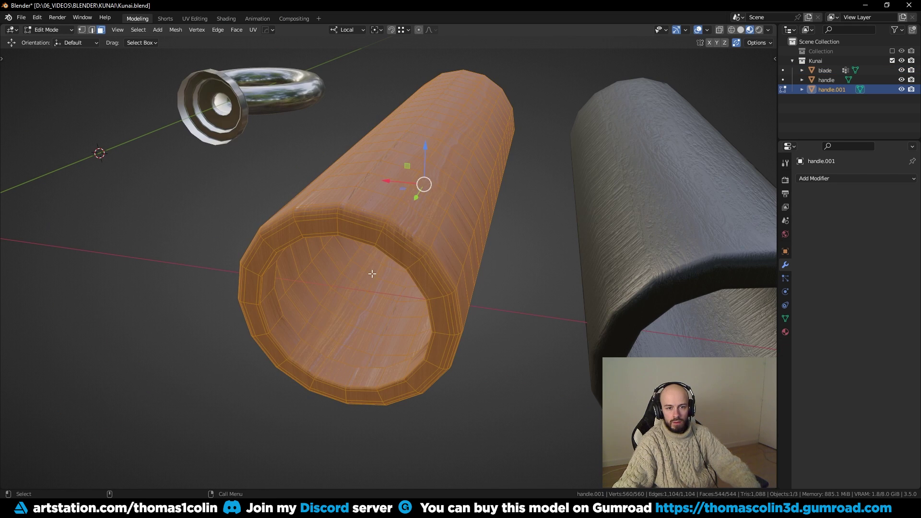
Step: Select the walnut handle's sharp edges plus one lengthwise edge line inside the tube and mark them as seams
key("alt+a")
key("q")
left_click(220, 182)
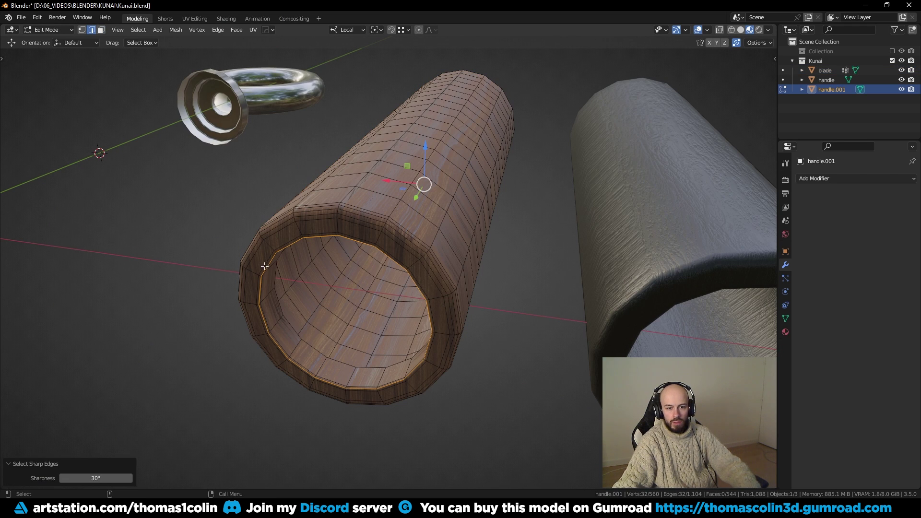
left_click(352, 376, "alt+shift")
middle_click_drag(352, 376, 431, 268)
right_click(434, 266)
left_click(425, 335)
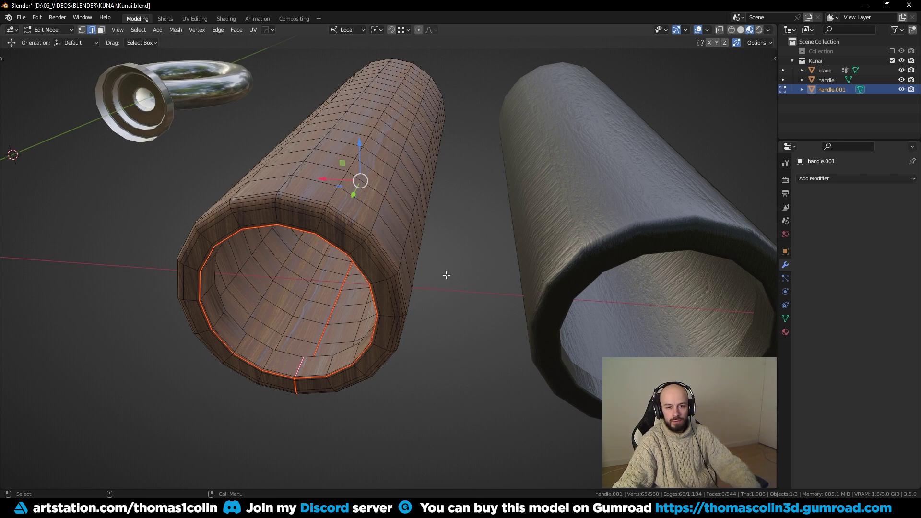
Step: Select all faces of the walnut handle and unwrap them
key("a")
key("3")
key("u")
left_click(384, 212)
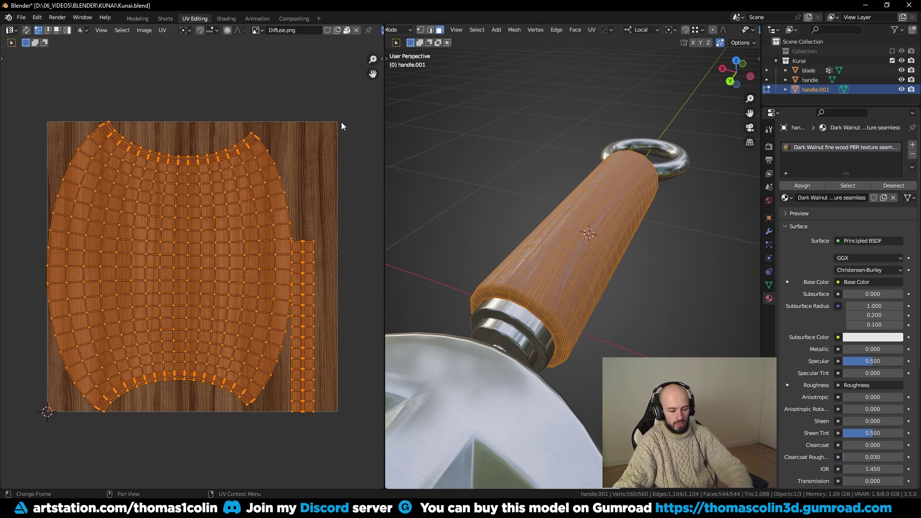
Step: Select the large curved UV island and straighten it into a grid by shape with UV Squares
key("n")
key("alt+a")
key("l")
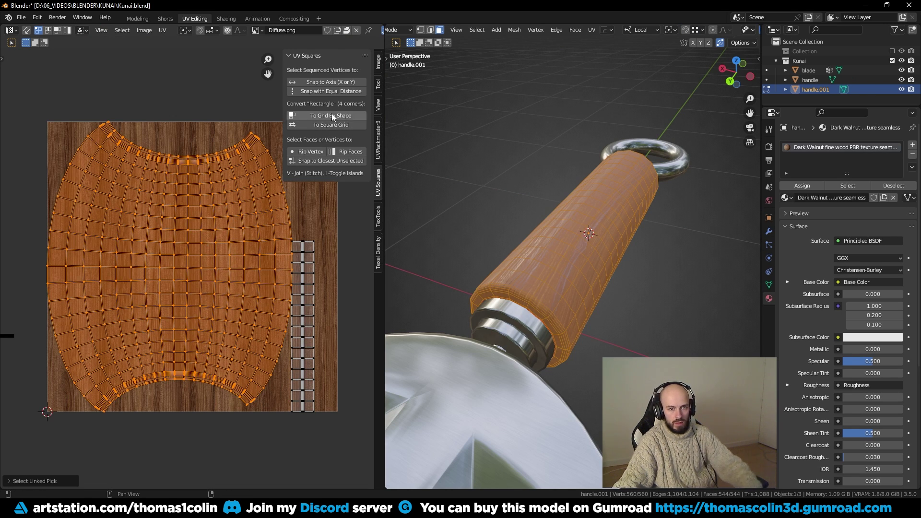
left_click(332, 114)
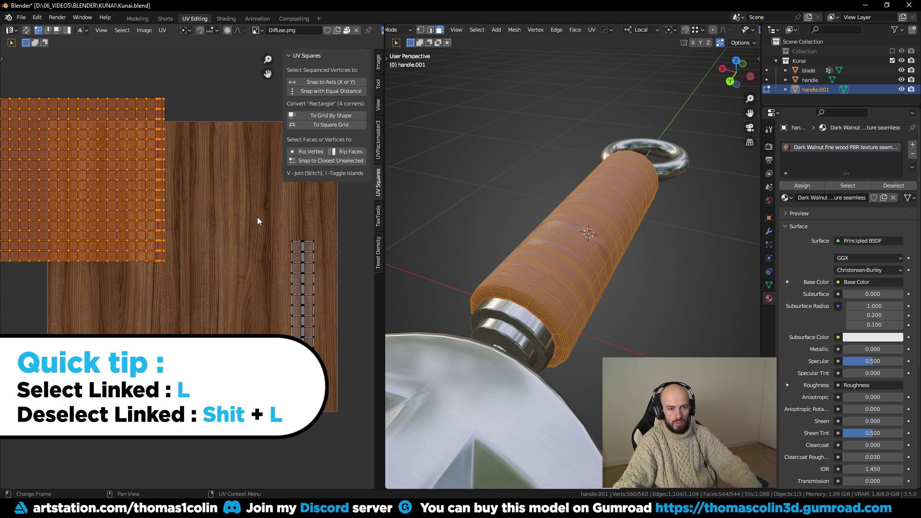
Step: Add the narrow strip island to the selection and pack both islands in UVPackmaster with Heuristic Search enabled
key("l")
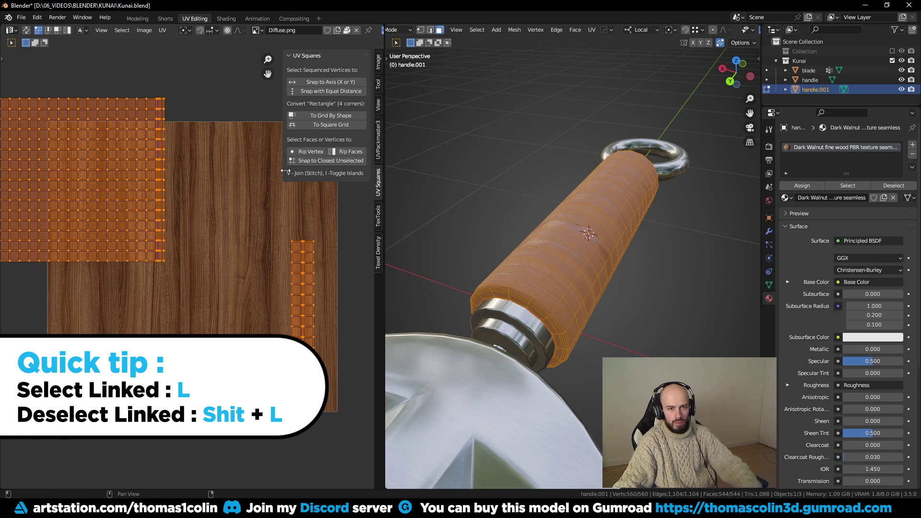
left_click(378, 140)
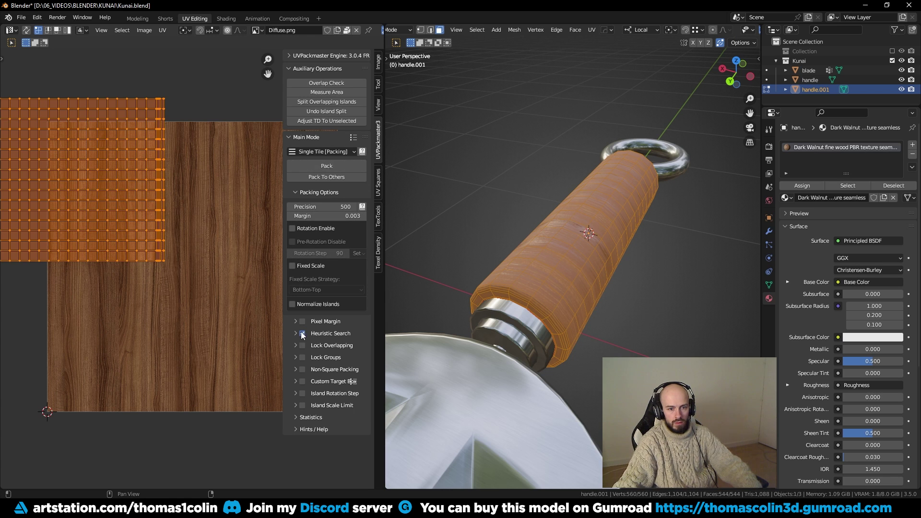
left_click(327, 165)
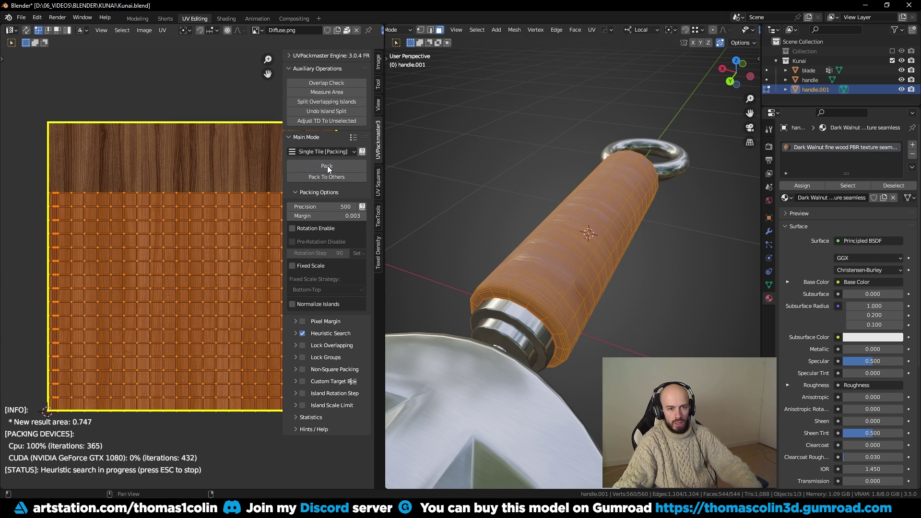
key("Escape")
Step: Rotate the UV islands 90° to follow the wood grain and pack them again
type("r90")
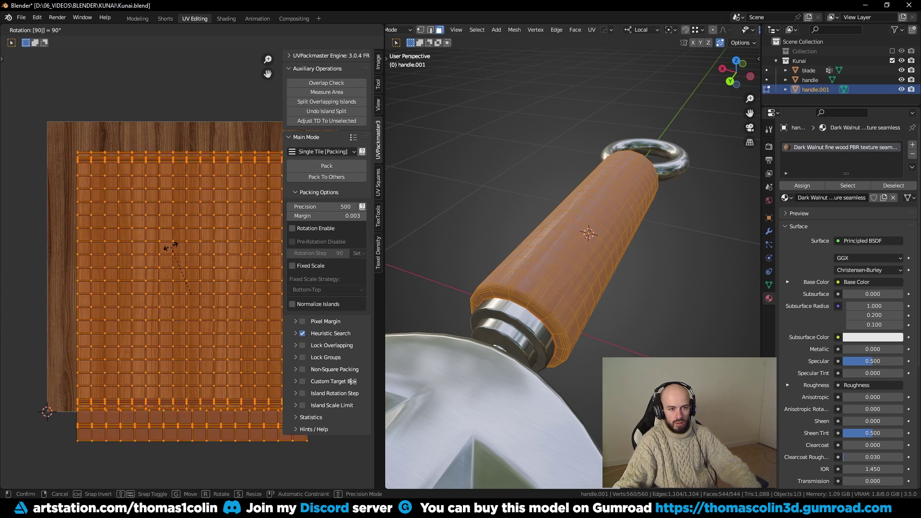
key("Return")
left_click(315, 166)
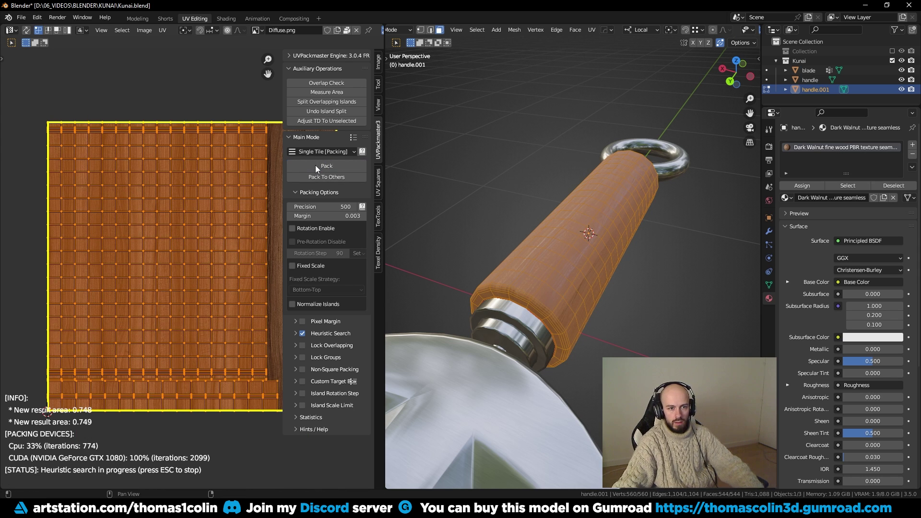
key("Escape")
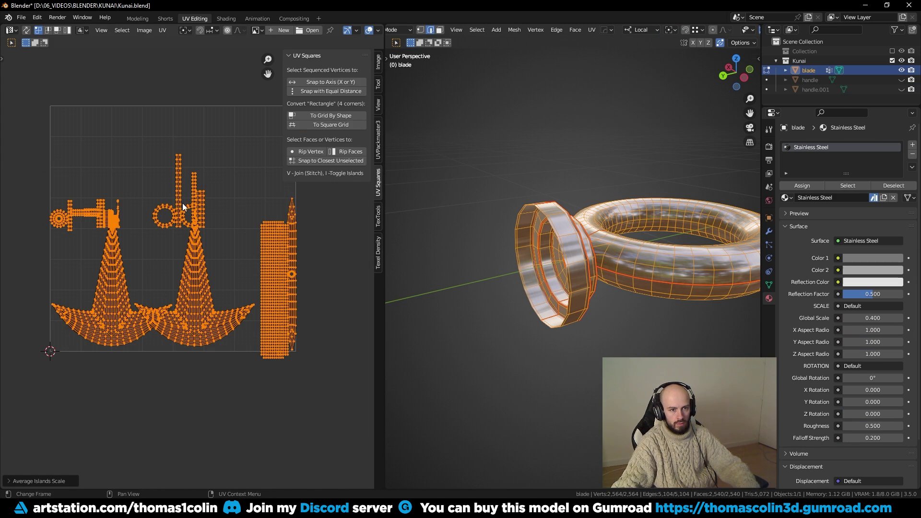
Step: Pack the blade's averaged UV islands with UVPackmaster
left_click(378, 139)
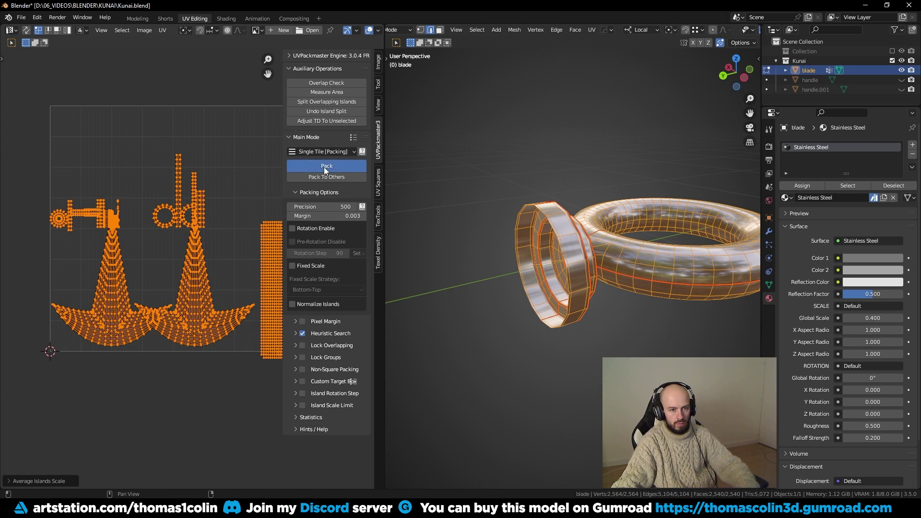
left_click(324, 166)
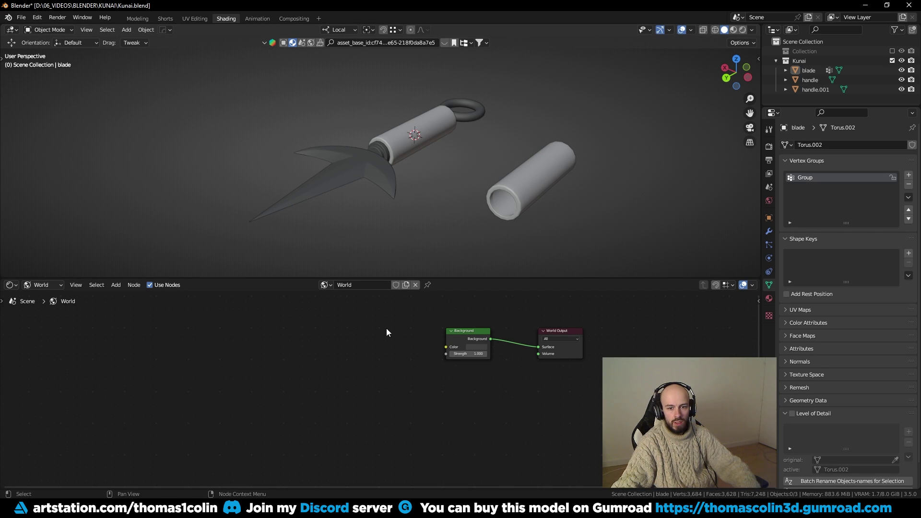
Step: Add an Environment Texture with mapping to the World background and load the studio_small_09_4k.exr HDRI
middle_click_drag(380, 316, 342, 331)
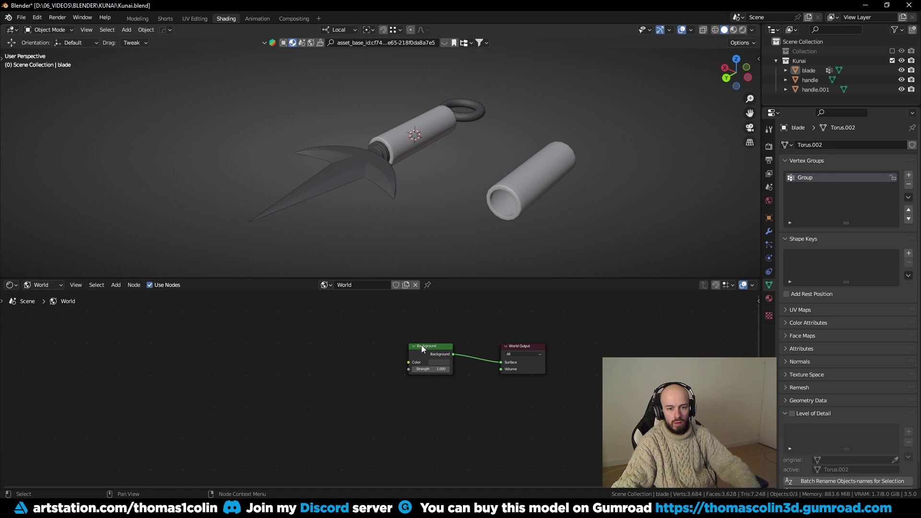
key("ctrl+t")
scroll(356, 377, "up", 3)
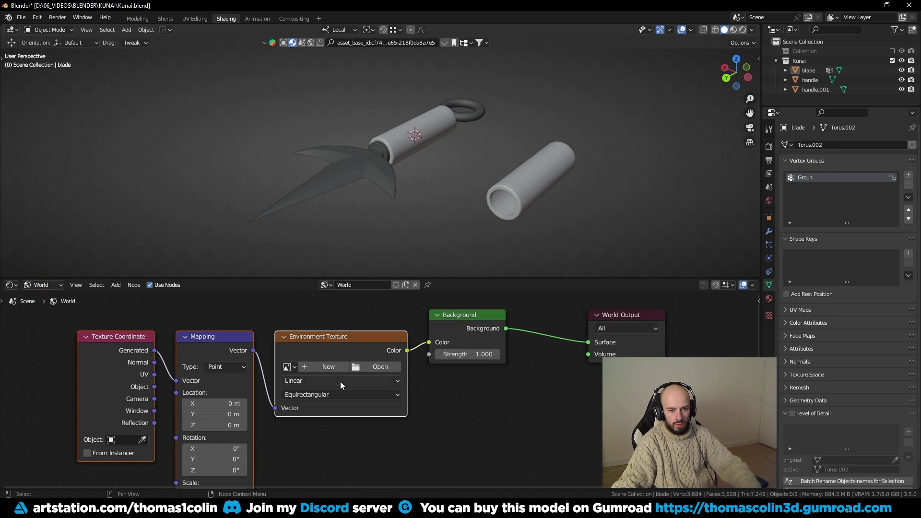
left_click(378, 366)
double_click(372, 257)
Step: Add a camera aligned to the current view of the kunai and set its focal length to 35 mm
key("shift+a")
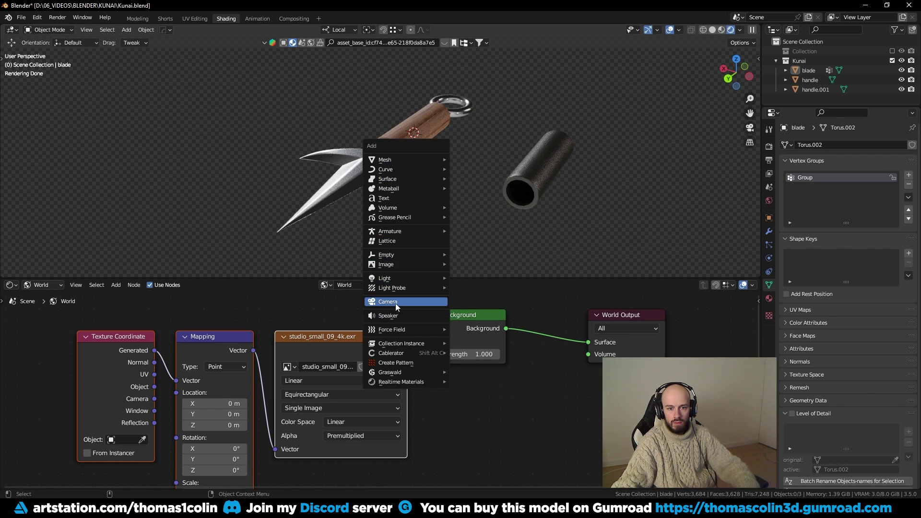
left_click(396, 303)
key("ctrl+alt+KP_0")
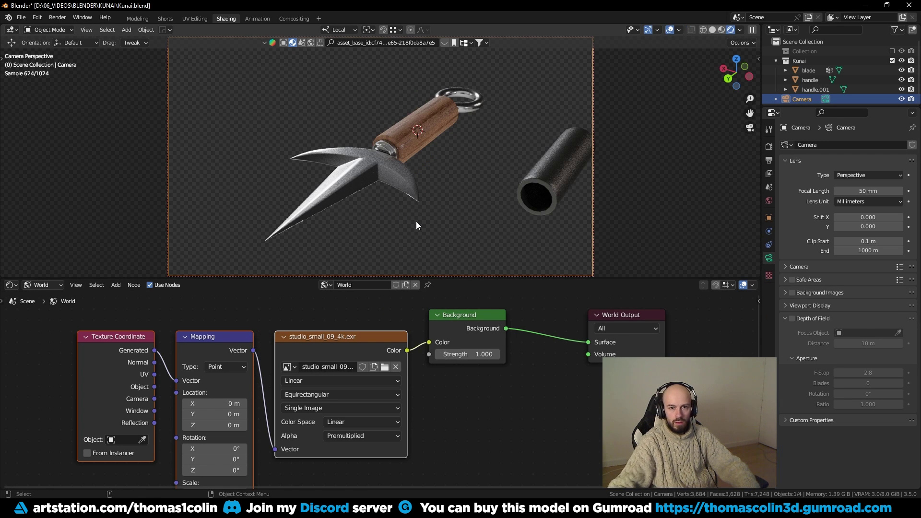
middle_click_drag(417, 192, 413, 182)
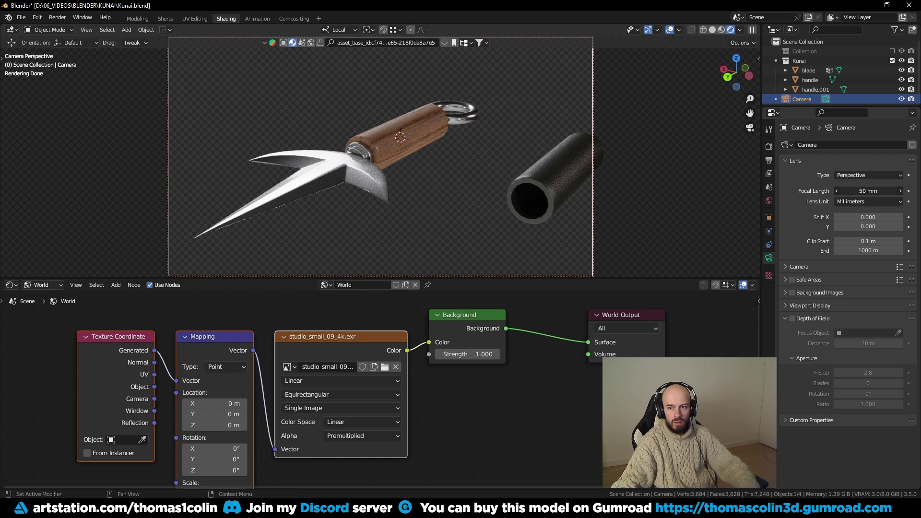
double_click(868, 191)
type("35")
key("Return")
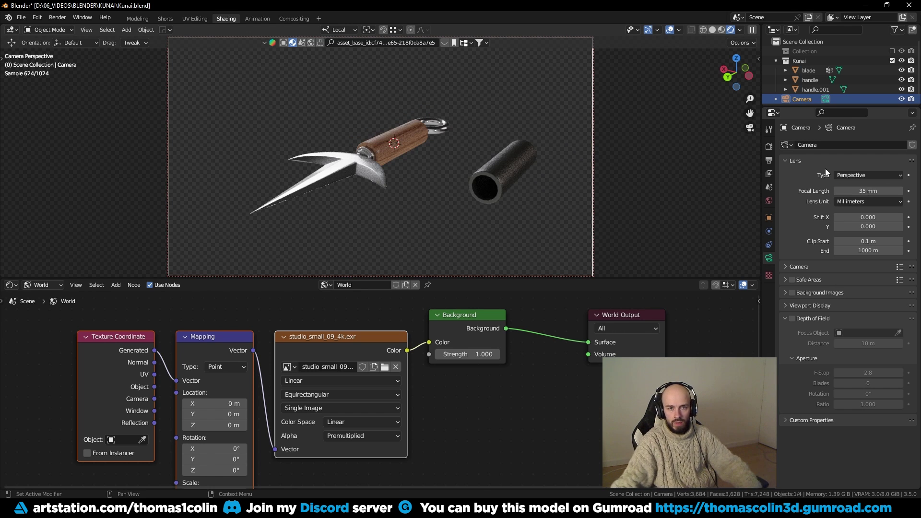
scroll(384, 165, "up", 3)
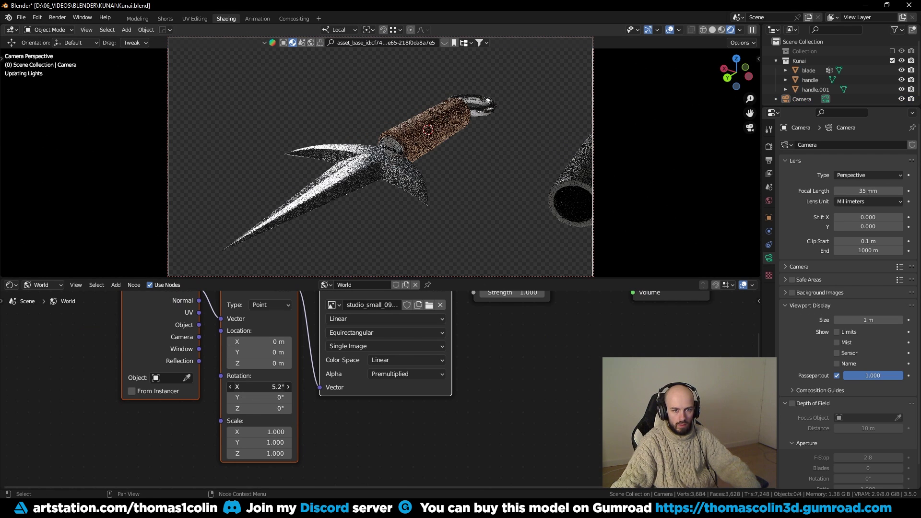
Step: Rotate the environment to X 13.6°, Y 143° and Z -14.7° with the transparent film switched off, and switch it back on
left_click_drag(259, 386, 302, 390)
left_click(769, 146)
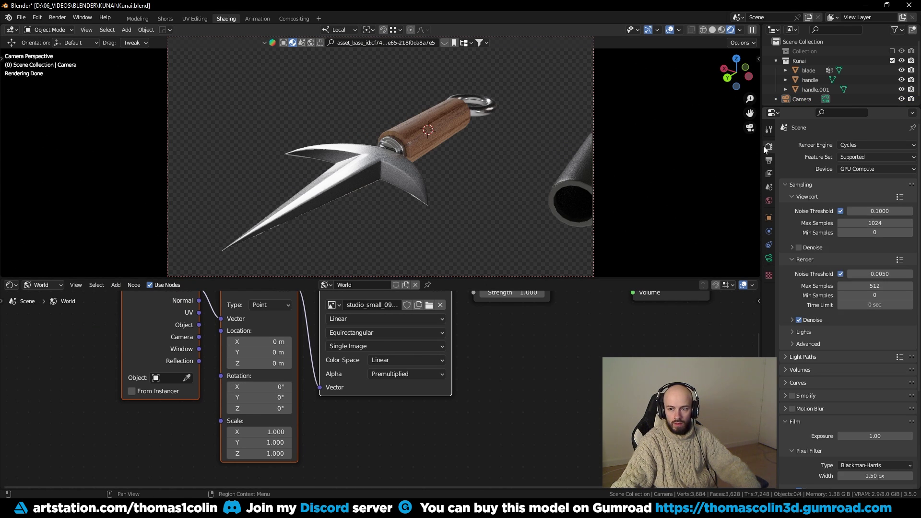
scroll(801, 390, "down", 2)
left_click(798, 413)
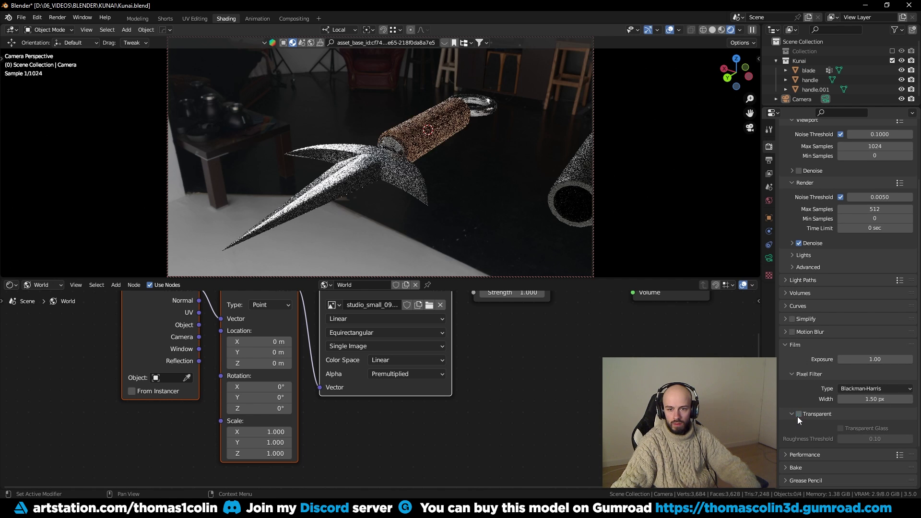
left_click_drag(259, 386, 378, 397)
left_click_drag(259, 408, 246, 408)
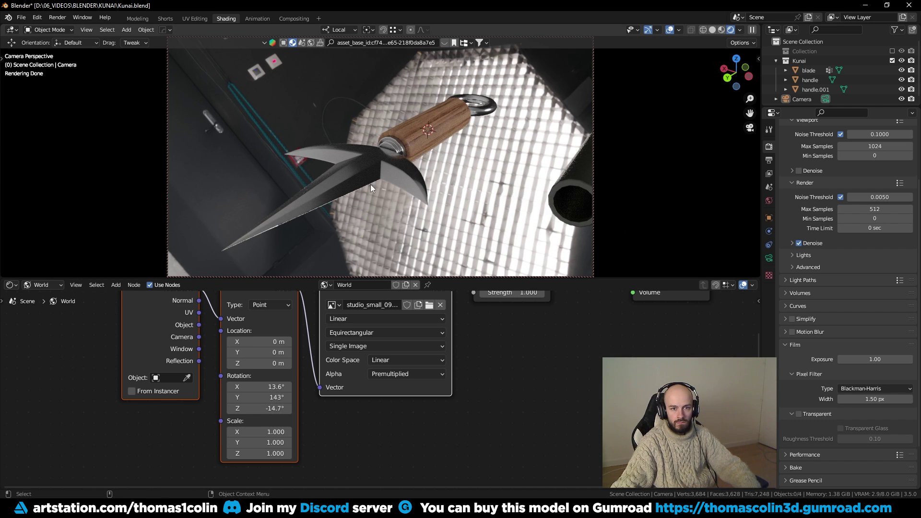
left_click(411, 143)
left_click(799, 413)
Step: Set the Cycles feature set to Experimental and give the wooden handle a level 2 Subdivision modifier with Adaptive Subdivision
left_click(768, 231)
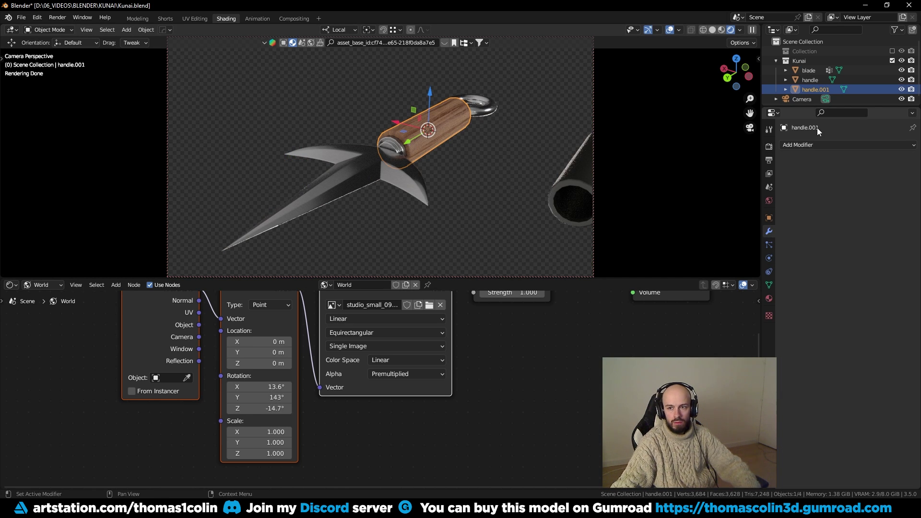
left_click(769, 146)
left_click(847, 158)
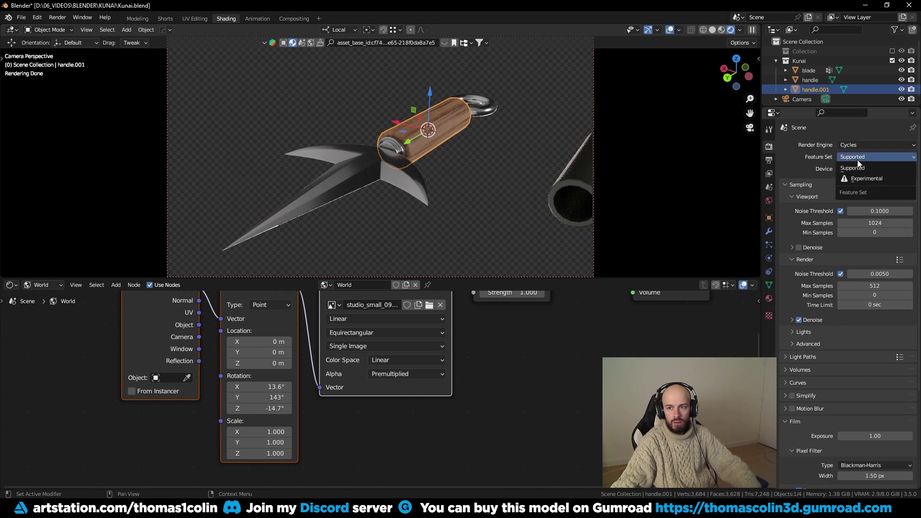
left_click(861, 180)
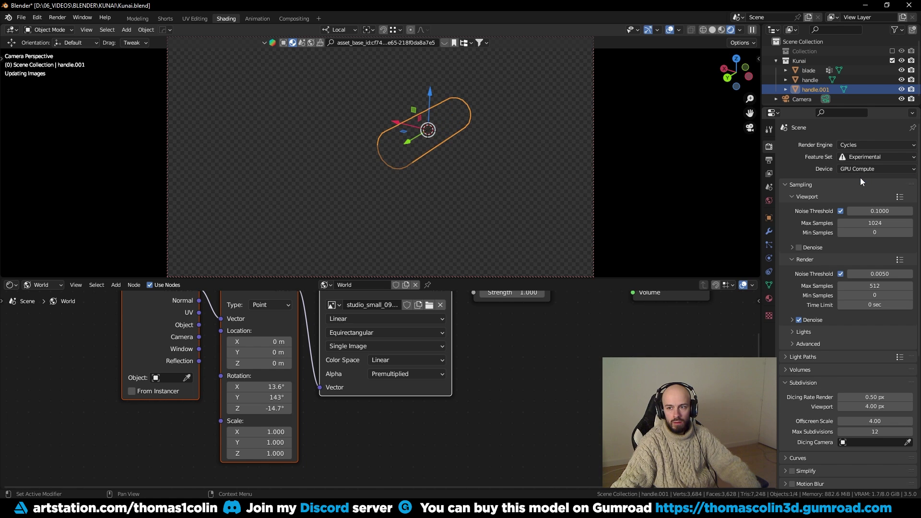
left_click(770, 232)
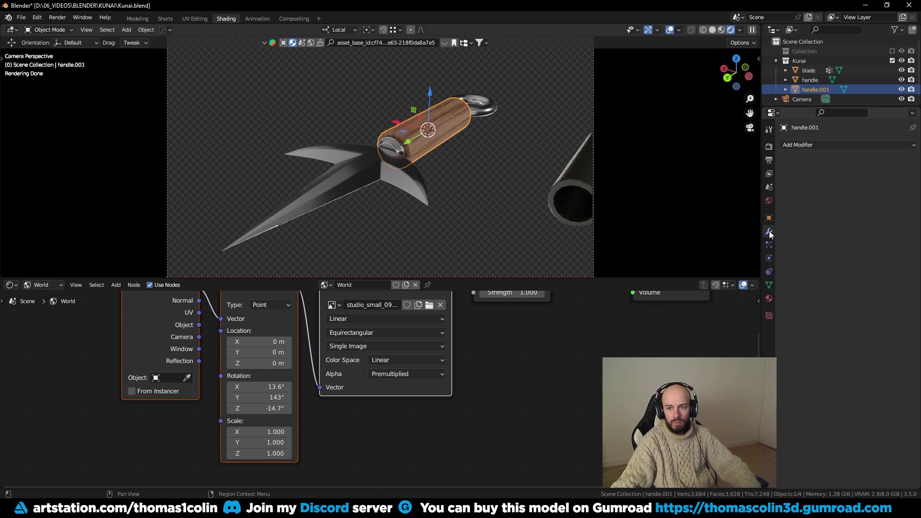
key("ctrl+2")
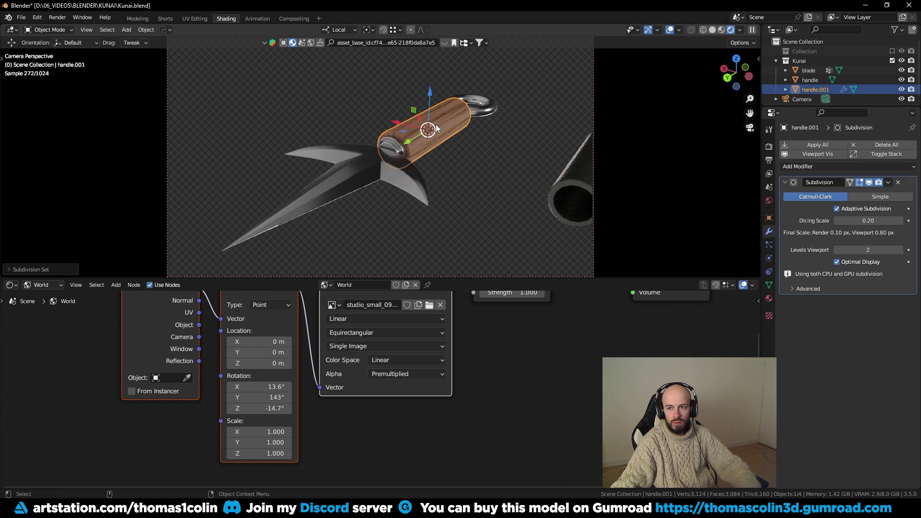
left_click(837, 210)
Step: Examine the kunai reference image, and check the colour mode and bit depth of displacement_map_2.exr in Photoshop
left_click(499, 158)
key("alt+Tab")
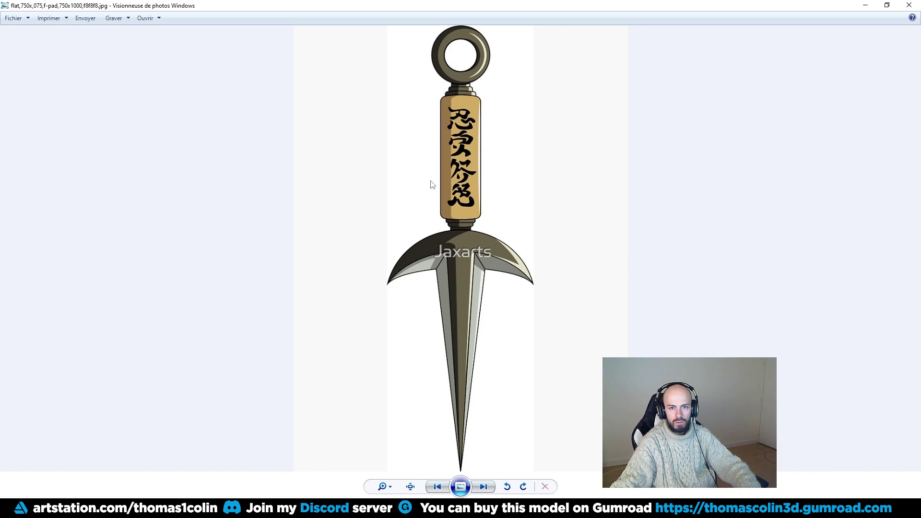
key("alt+Tab")
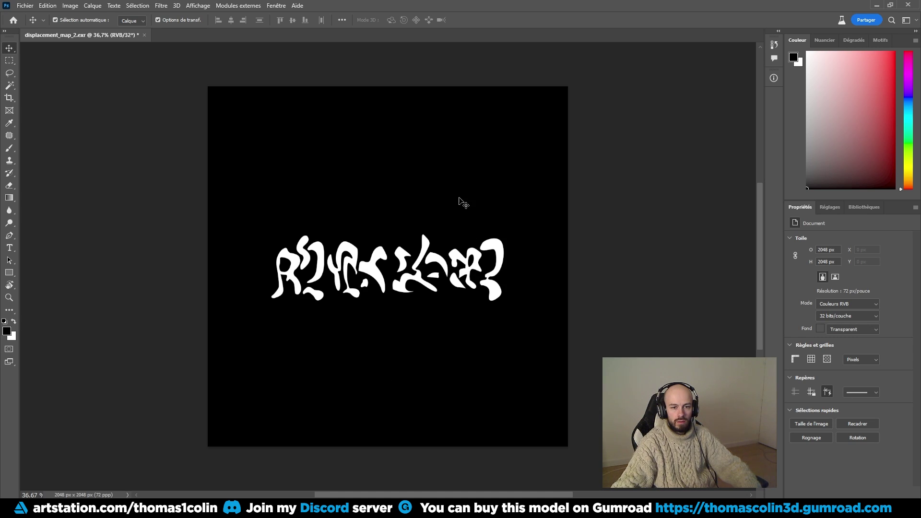
left_click(69, 6)
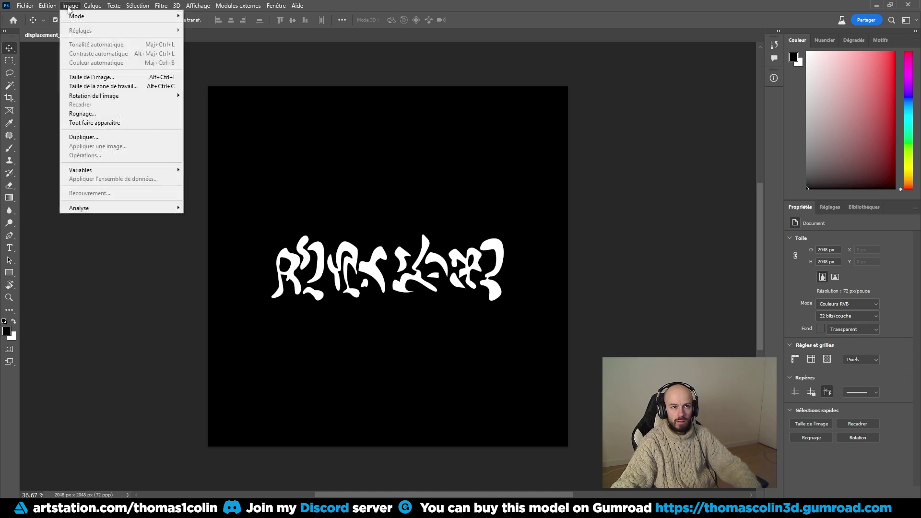
mouse_move(88, 20)
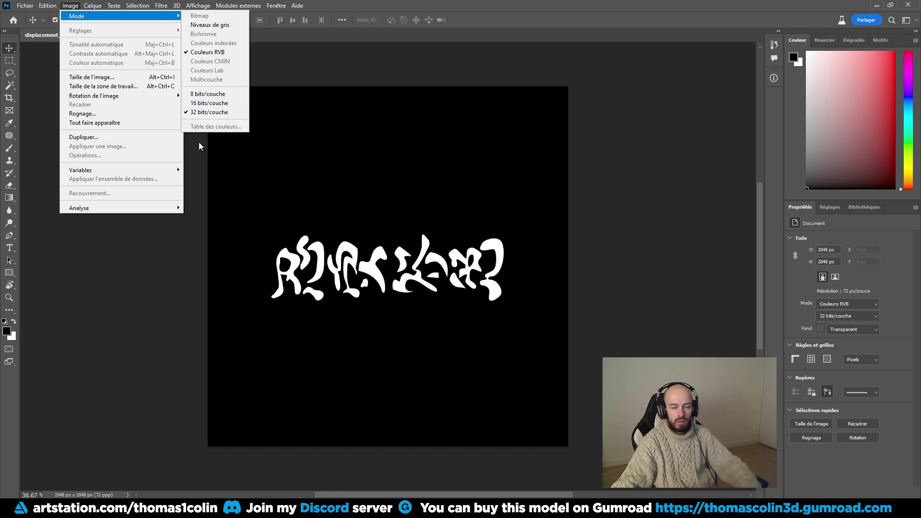
left_click(143, 323)
key("alt+Tab")
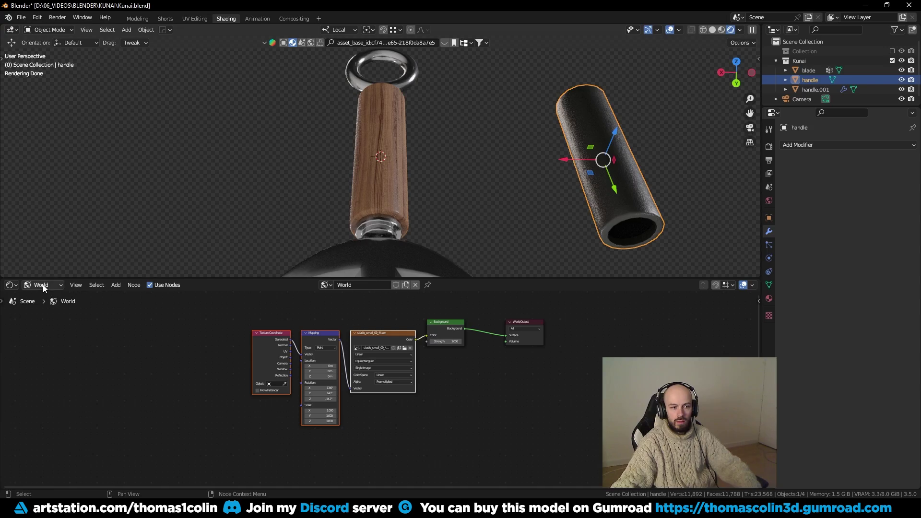
Step: Copy the black cylinder's material nodes and paste them into the wooden handle's Dark Walnut material
left_click(43, 287)
left_click(42, 297)
left_click_drag(105, 313, 422, 417)
left_click(381, 181)
middle_click_drag(284, 368, 276, 329)
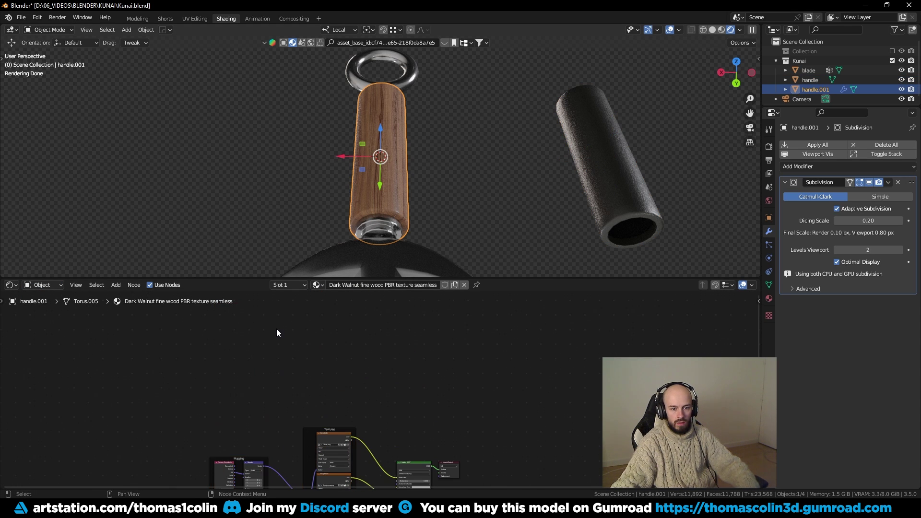
key("ctrl+v")
middle_click_drag(473, 401, 434, 377)
left_click_drag(413, 441, 601, 366)
left_click(509, 352)
Step: Add a Mix Shader before the Material Output and feed it both the walnut and the pasted black shader
middle_click_drag(512, 364, 408, 363)
scroll(409, 363, "up", 3)
scroll(409, 367, "up", 2)
key("shift+a")
type("mix")
key("Return")
left_click(413, 392)
middle_click_drag(257, 302, 391, 370)
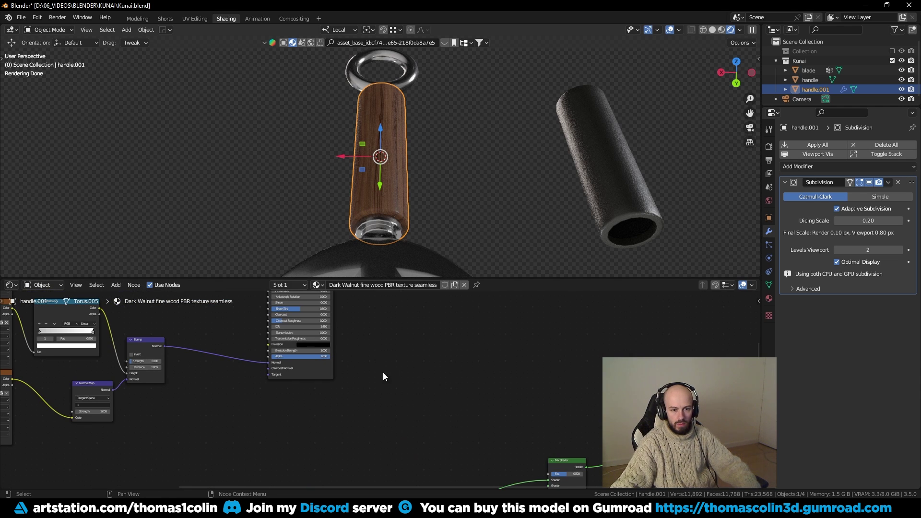
left_click_drag(568, 459, 473, 371)
middle_click_drag(369, 302, 362, 373)
middle_click_drag(360, 338, 356, 366)
left_click_drag(325, 317, 619, 405)
left_click(582, 307)
Step: Add an Image Texture node with Mapping and Texture Coordinate nodes above the Mix Shader
middle_click_drag(582, 294, 427, 341)
key("shift+a")
left_click(427, 337)
type("image")
key("Return")
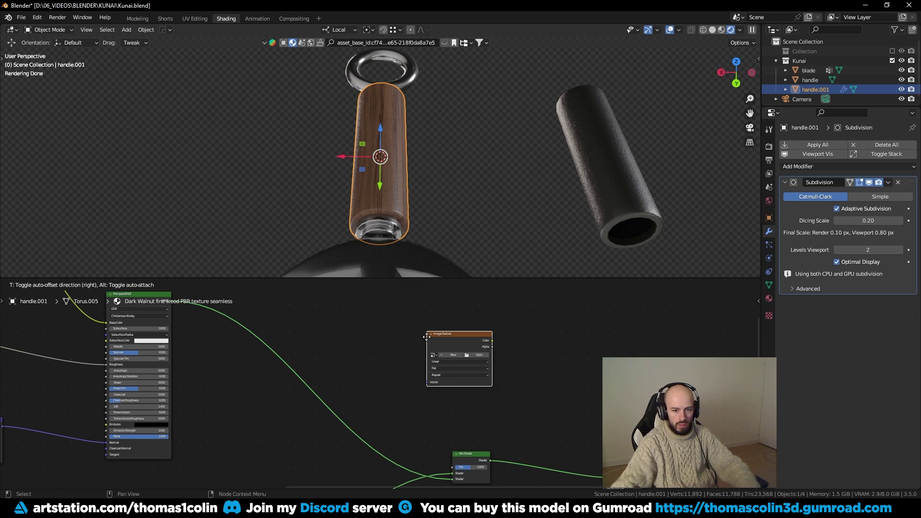
key("ctrl+t")
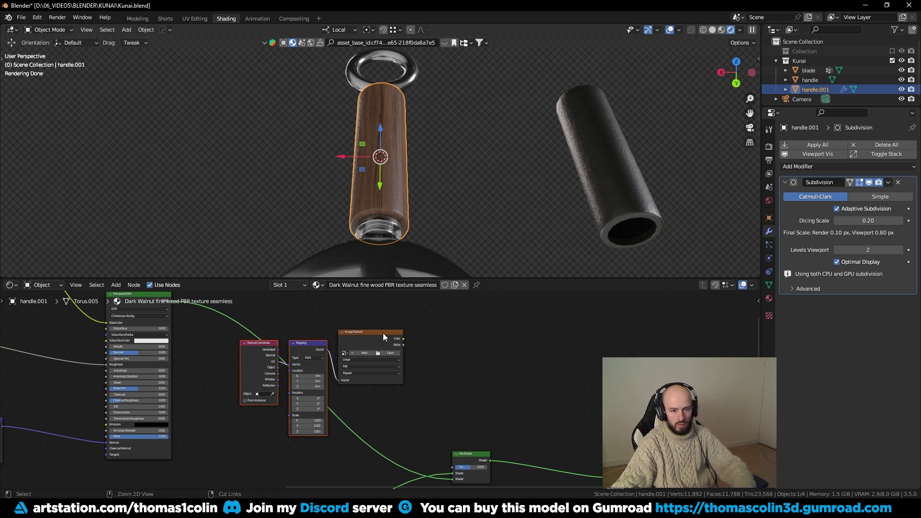
Step: Add a Displacement node, drive its height with the image's colour, and connect it to the Material Output's displacement
key("shift+a")
type("dispm")
key("BackSpace")
key("BackSpace")
key("Return")
left_click(419, 358)
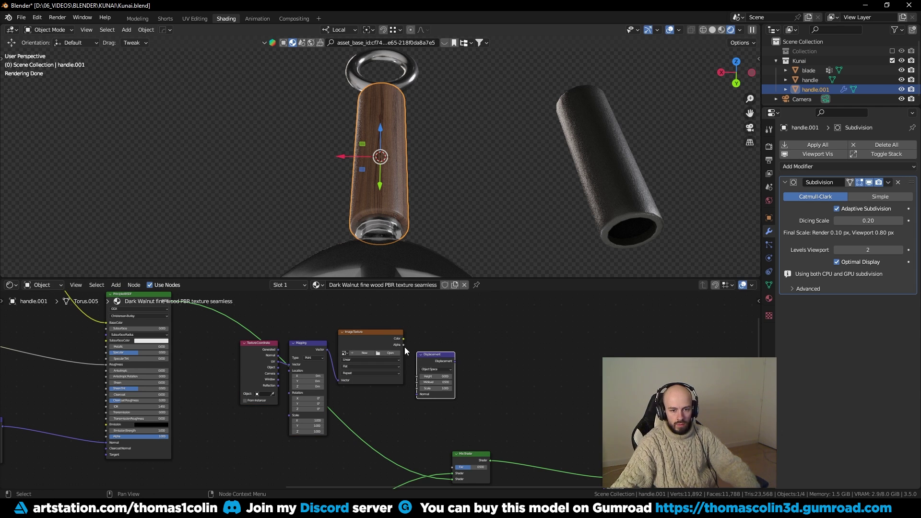
scroll(480, 373, "up", 2)
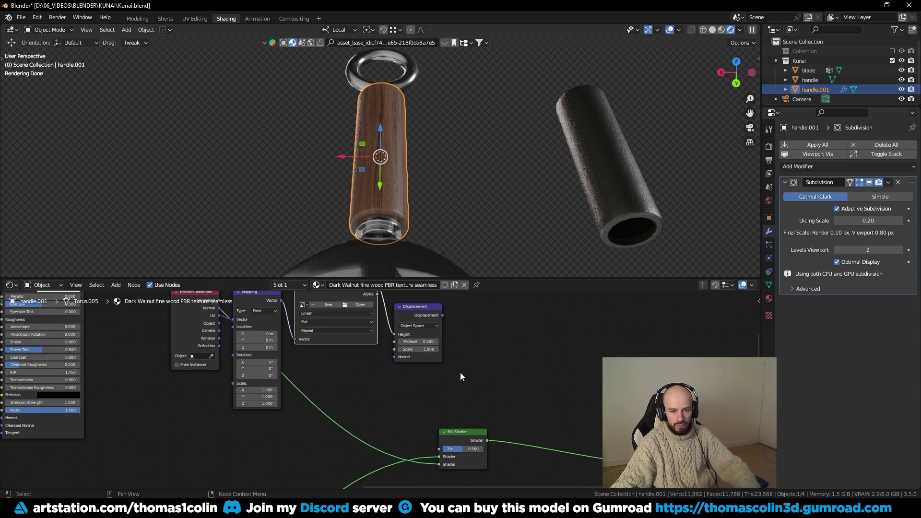
left_click(442, 316)
left_click_drag(442, 316, 619, 475)
Step: Load the displacement map into the Image Texture and link its colour to the Mix Shader's factor
middle_click_drag(433, 316, 428, 352)
scroll(329, 327, "up", 2)
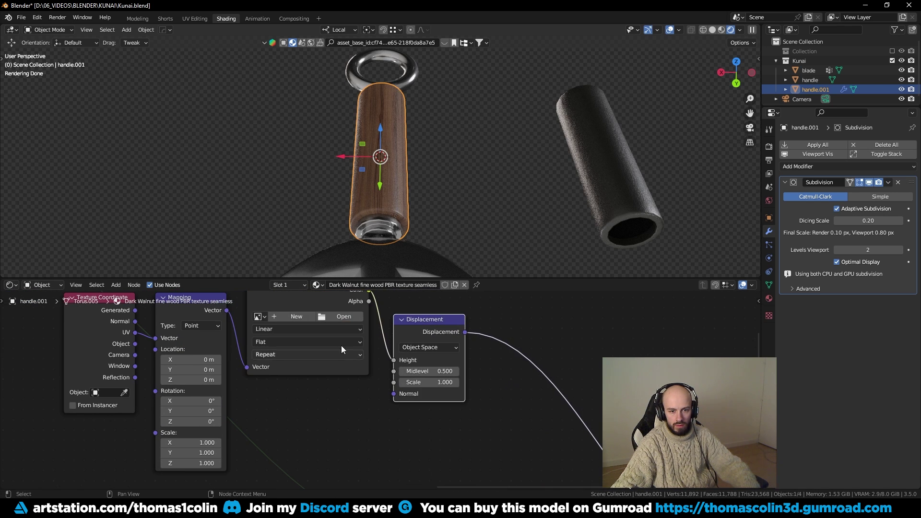
left_click(340, 318)
double_click(376, 151)
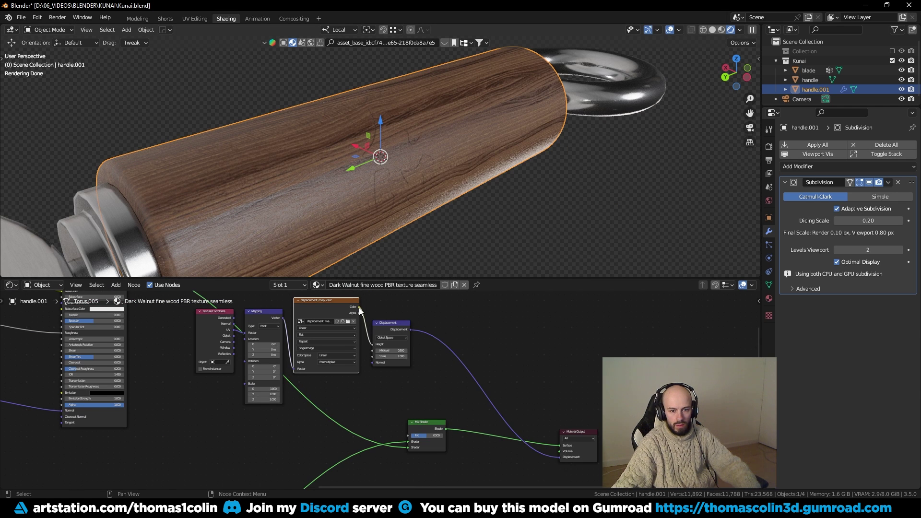
left_click_drag(404, 433, 407, 436)
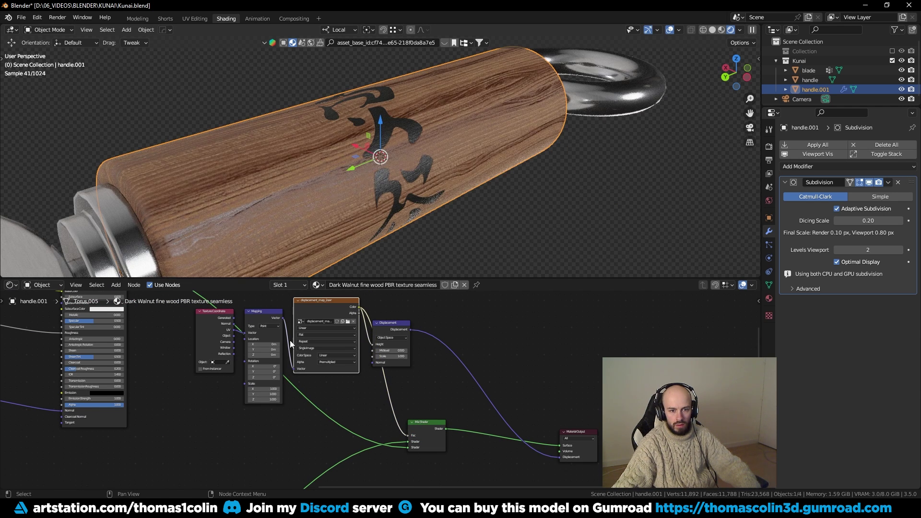
Step: Set the displacement texture's mapping rotation to 90° on Z and its scale to 0.880 on Y
scroll(286, 353, "up", 2)
scroll(336, 413, "up", 2)
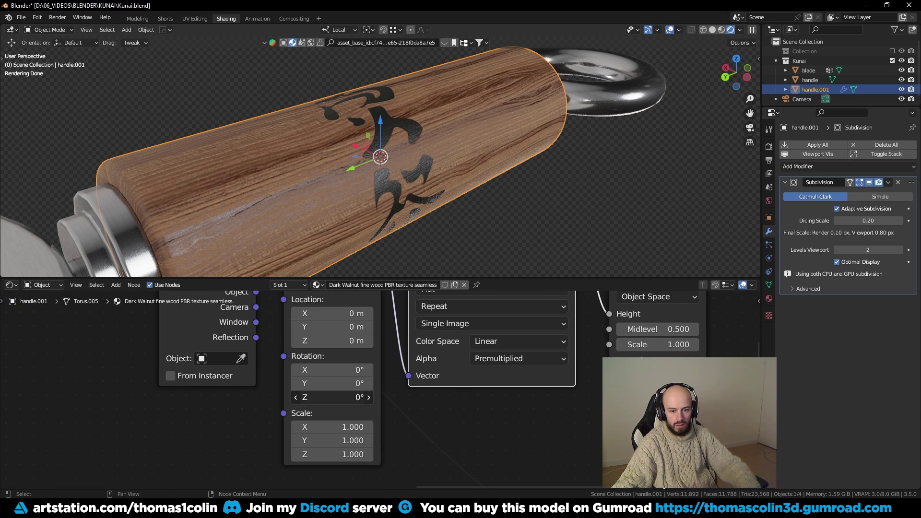
type("90")
key("Return")
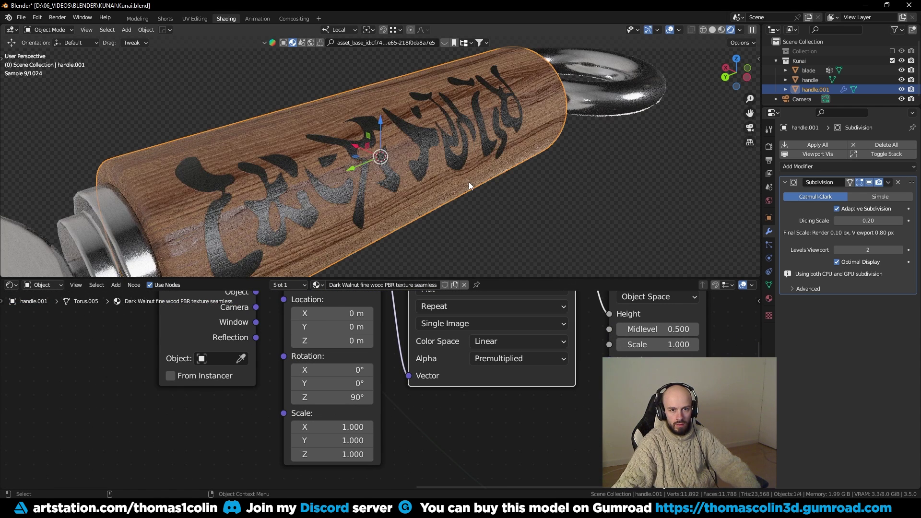
key("KP_7")
left_click_drag(331, 440, 320, 440)
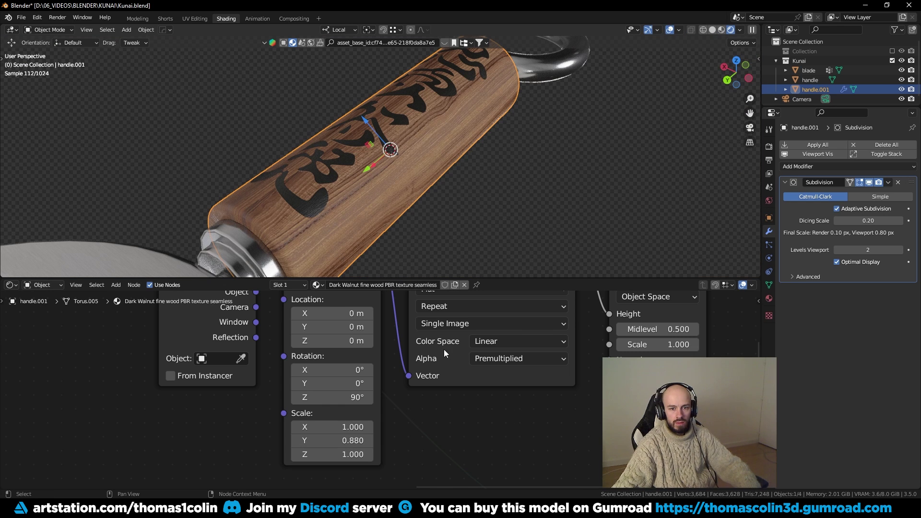
Step: Set the displacement image's color space to Non-Color
middle_click_drag(444, 350, 359, 395)
left_click(380, 395)
left_click(386, 302)
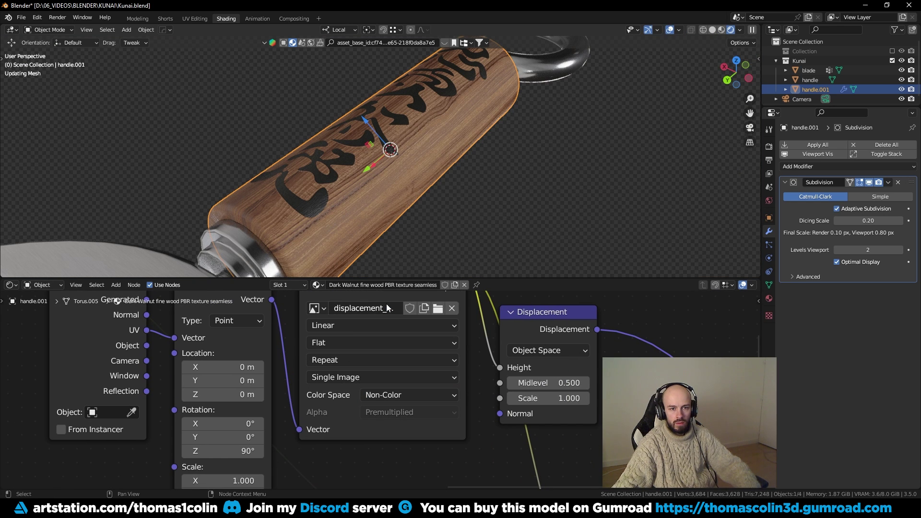
Step: Set the handle material's surface displacement method to Displacement Only
left_click(770, 297)
scroll(796, 338, "down", 4)
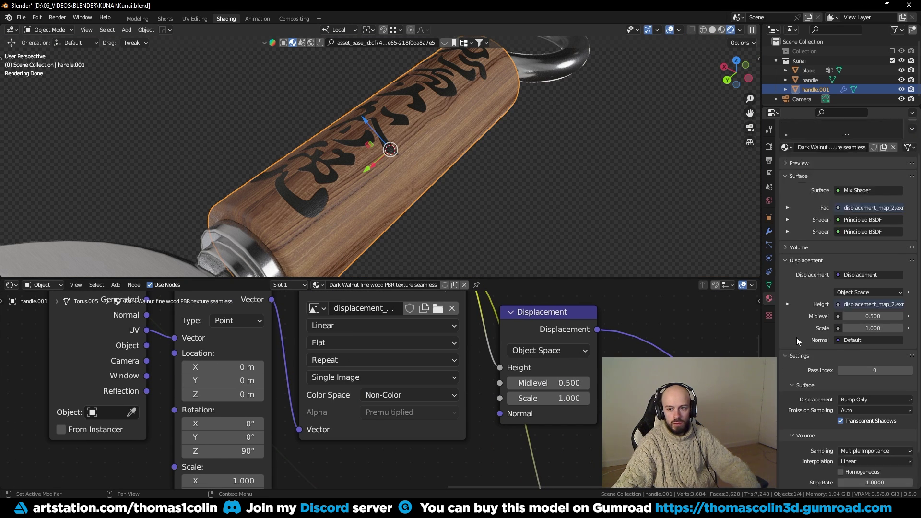
left_click(851, 359)
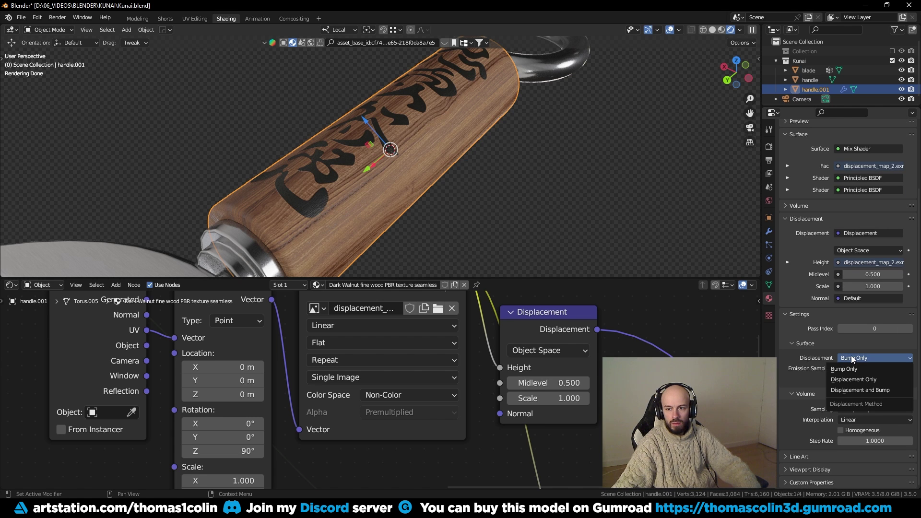
left_click(848, 380)
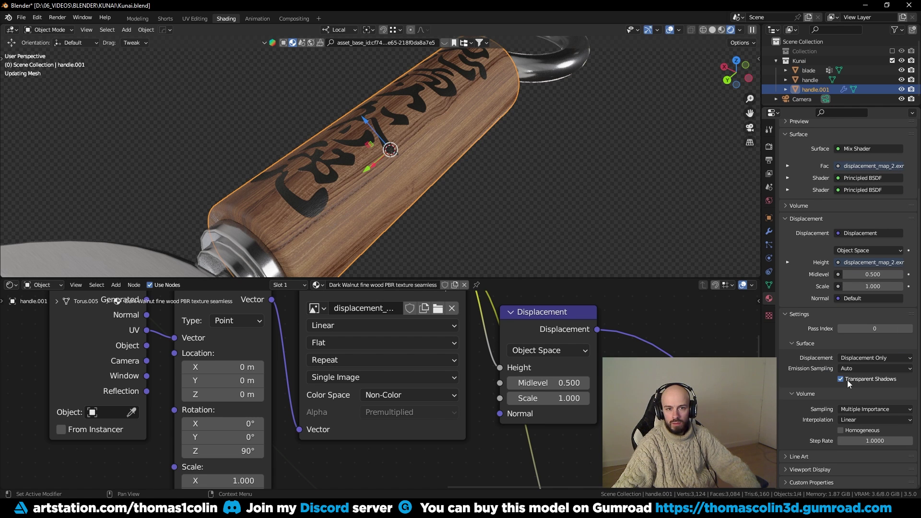
Step: Set the Displacement node's scale to 0.005 and invert it to -0.005 so the lettering sinks into the handle
left_click(555, 397)
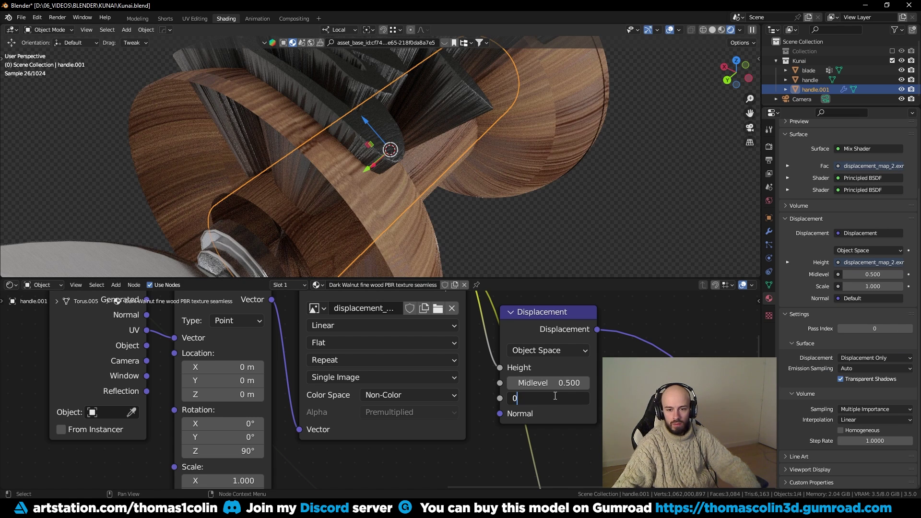
type("0.005")
key("Return")
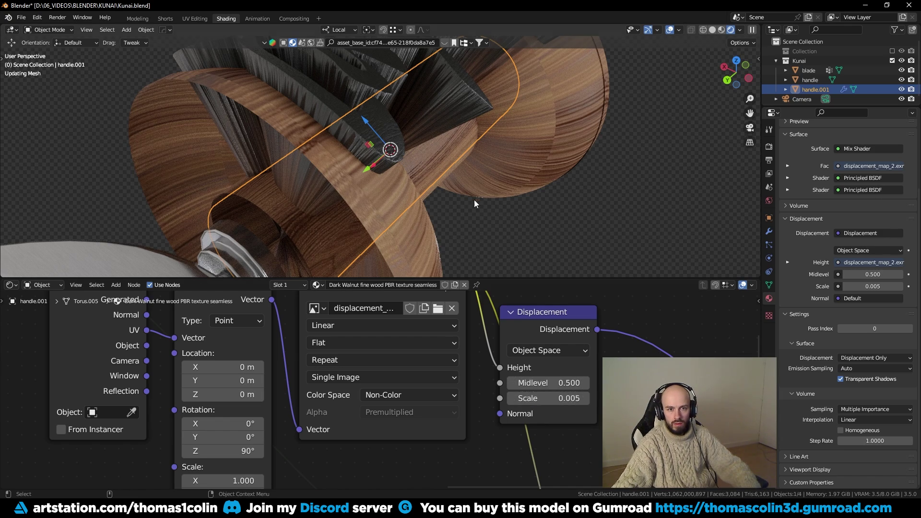
type("-0.005")
key("Return")
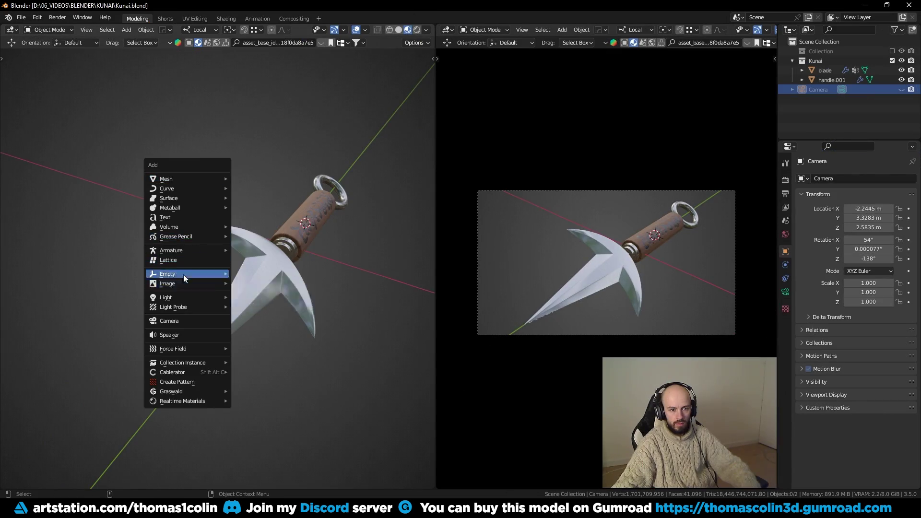
Step: Add an area light to the scene and display the camera view with rendered shading
mouse_move(225, 298)
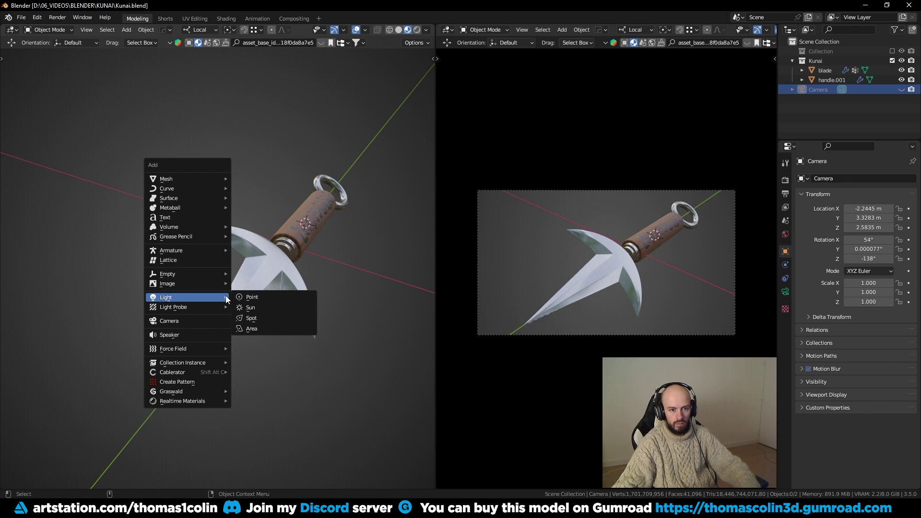
left_click(248, 329)
scroll(758, 31, "down", 5)
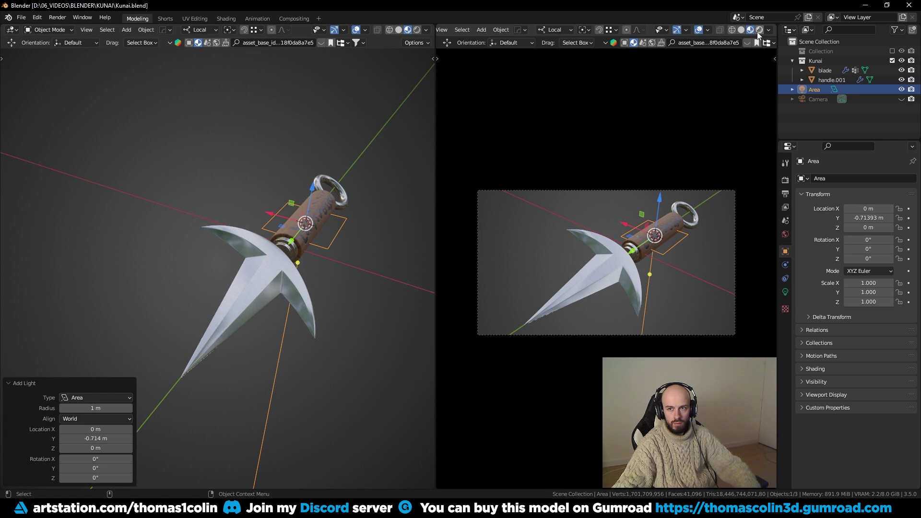
left_click(759, 31)
Step: Move the area light beside the kunai to about X 2.88 m, Z 0.65 m and rotate it about 74.7° around its local Y
left_click_drag(311, 188, 350, 129)
left_click_drag(277, 155, 117, 120)
left_click_drag(150, 96, 152, 142)
middle_click_drag(151, 141, 254, 108)
left_click_drag(172, 211, 171, 193)
key("r")
key("y")
left_click(134, 143)
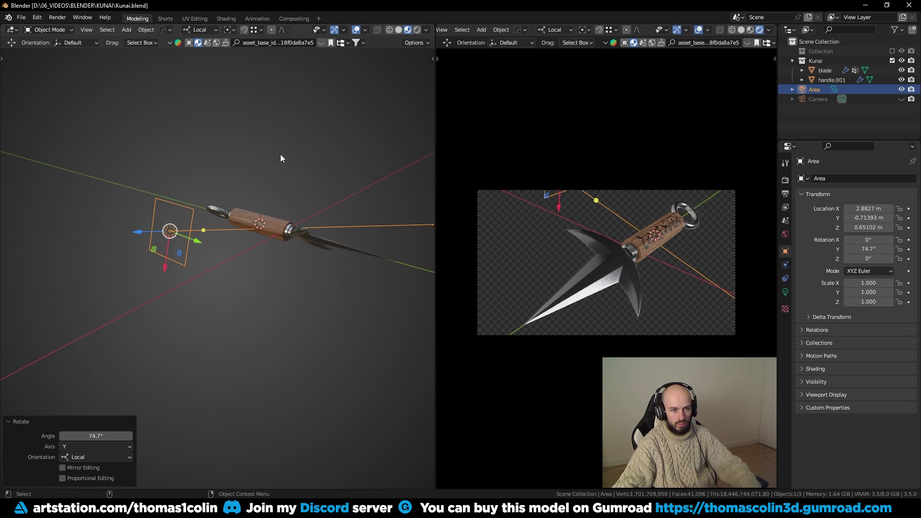
Step: Rotate the area light around its local X and move it about 1.23 m closer to the kunai along its local Z
key("r")
key("x")
left_click(304, 188)
middle_click_drag(305, 188, 323, 183)
left_click_drag(147, 224, 197, 231)
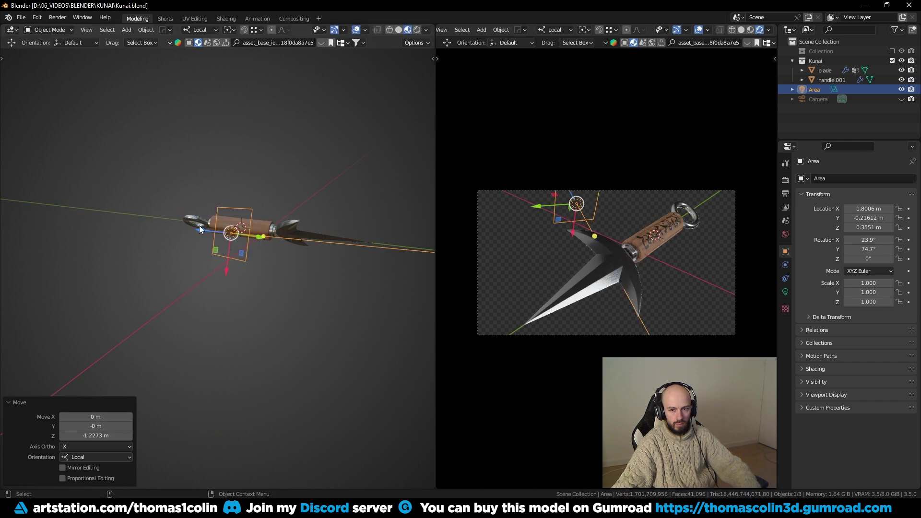
Step: Colour the area light red and set its power to 1500 W
left_click(785, 291)
double_click(862, 245)
type("100")
key("Return")
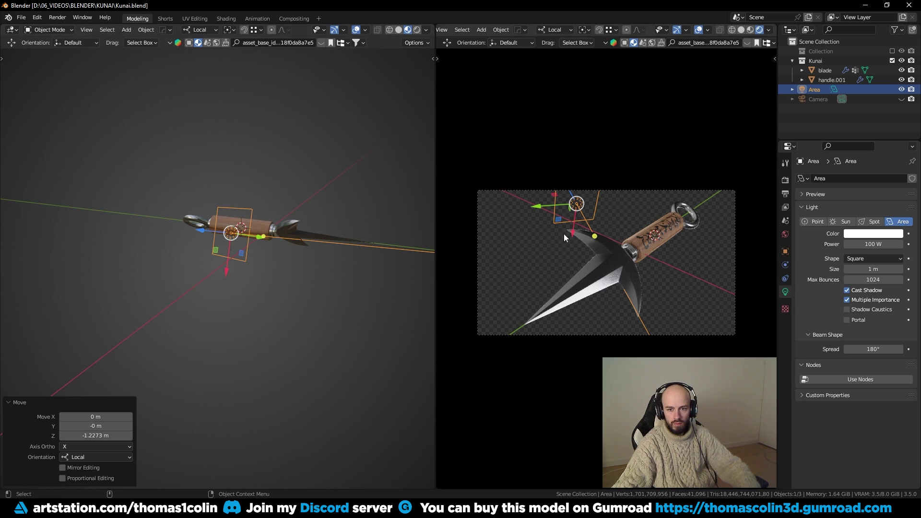
left_click(869, 234)
left_click_drag(854, 167, 858, 177)
left_click(866, 242)
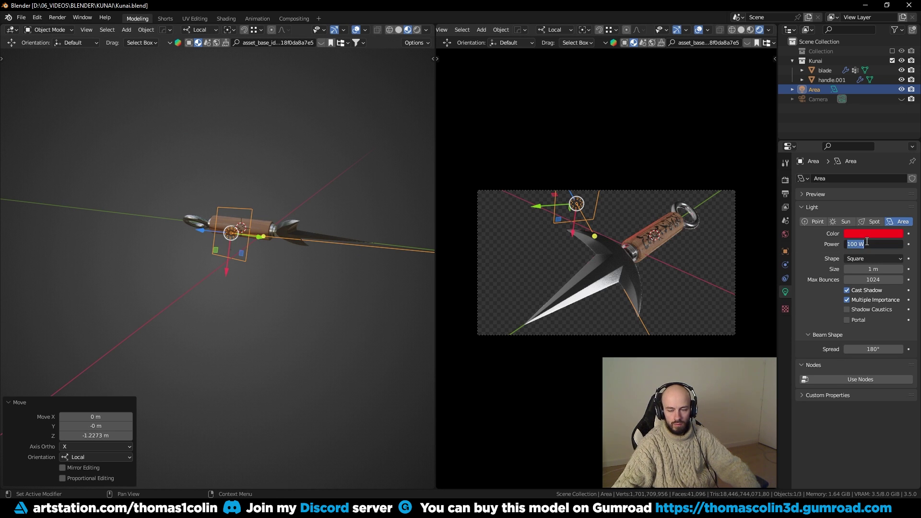
type("1500")
key("Return")
Step: Shift the area light about 0.23 m along its local X, and tilt it around local Y and about 8.4° around local X
middle_click_drag(228, 254, 239, 263)
scroll(238, 263, "up", 2)
left_click_drag(177, 282, 172, 306)
key("r")
key("y")
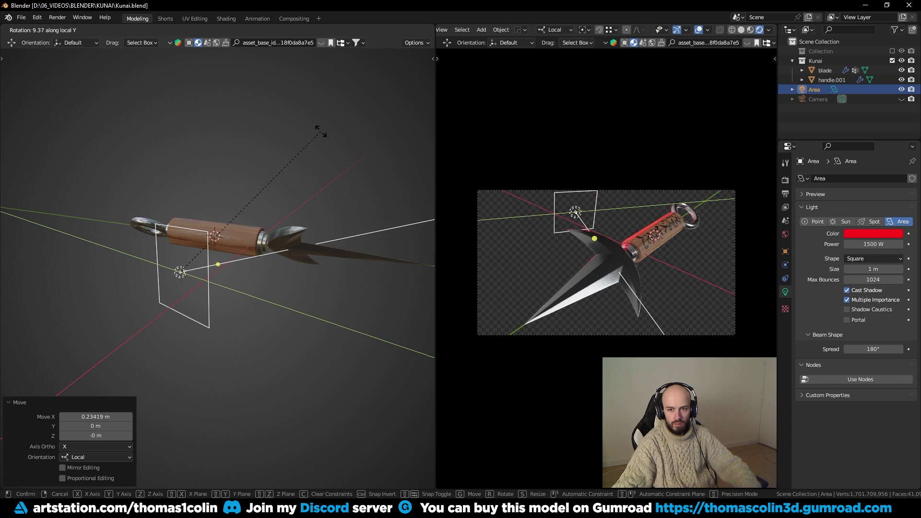
left_click(318, 130)
key("r")
key("x")
left_click(373, 147)
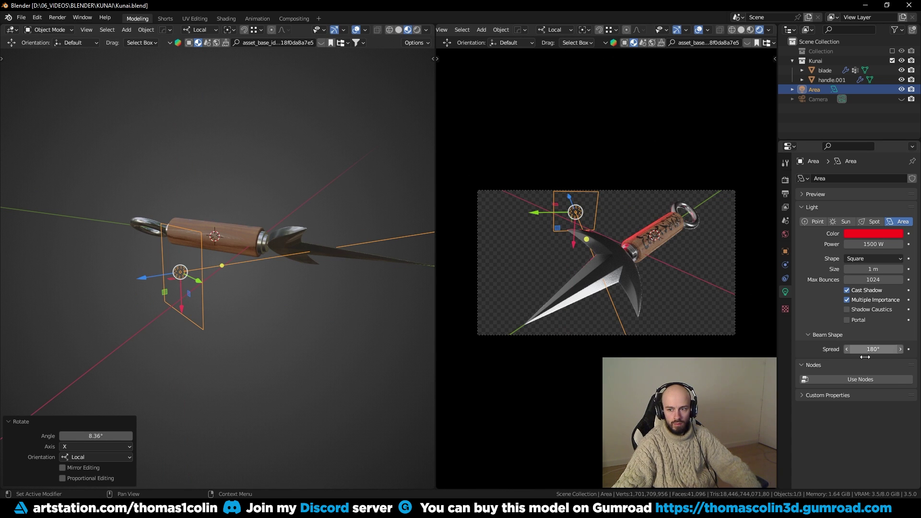
Step: Set the area light's beam spread to 60° and desaturate its colour to white
double_click(871, 349)
type("60")
key("Return")
left_click(865, 234)
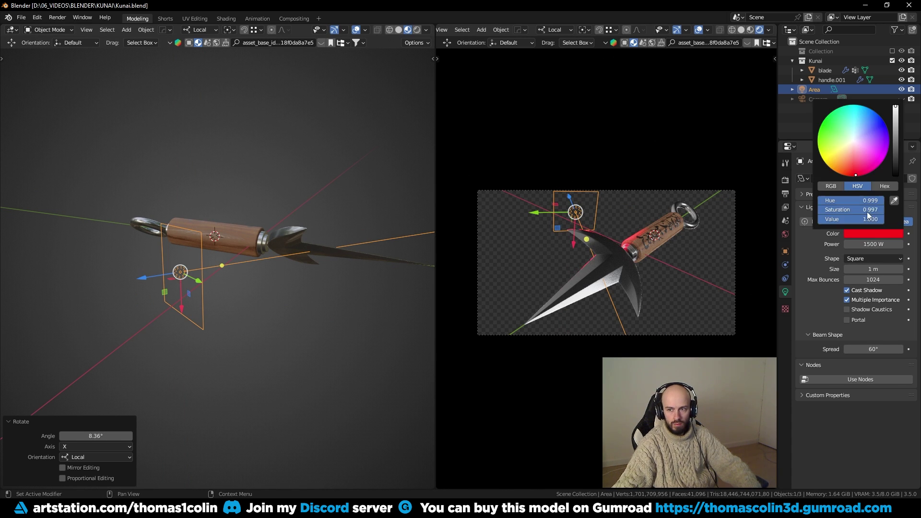
left_click_drag(873, 211, 816, 220)
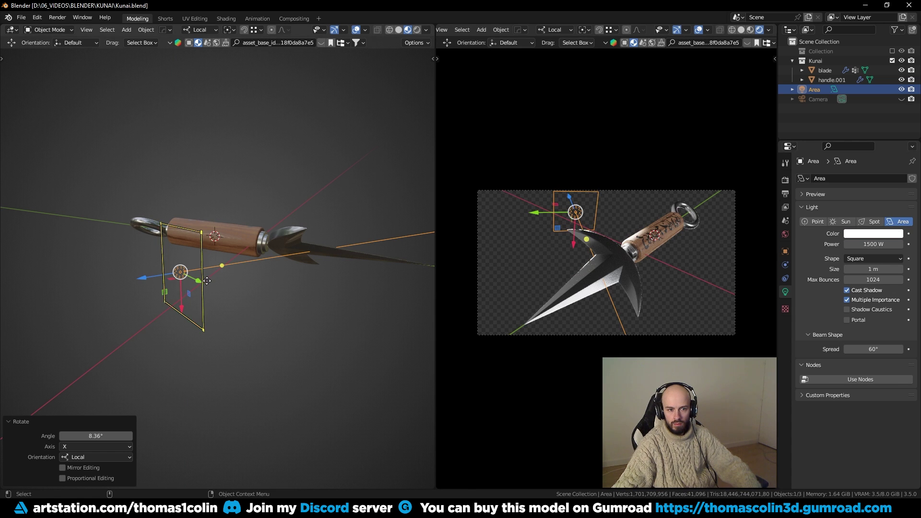
Step: Scale the area light up by about 1.68 and move it about 0.48 m back along its local Z
key("s")
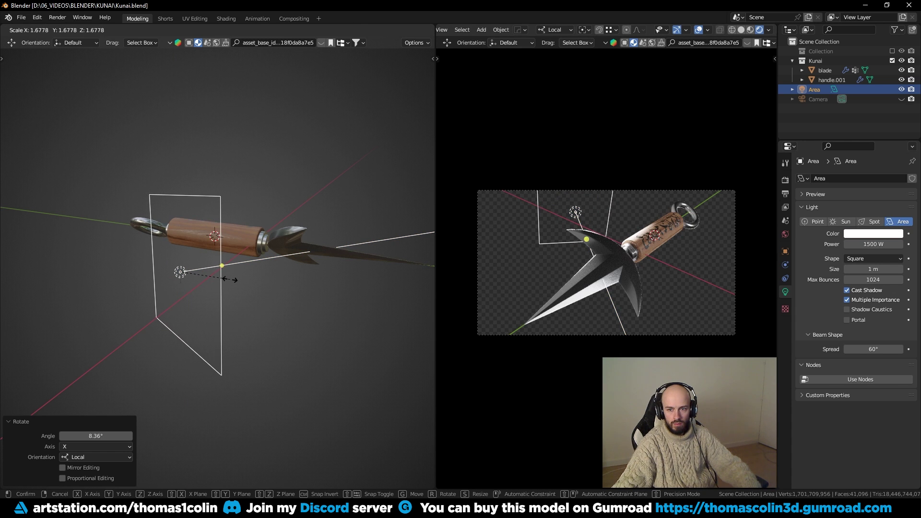
left_click(230, 280)
key("g")
key("z")
key("z")
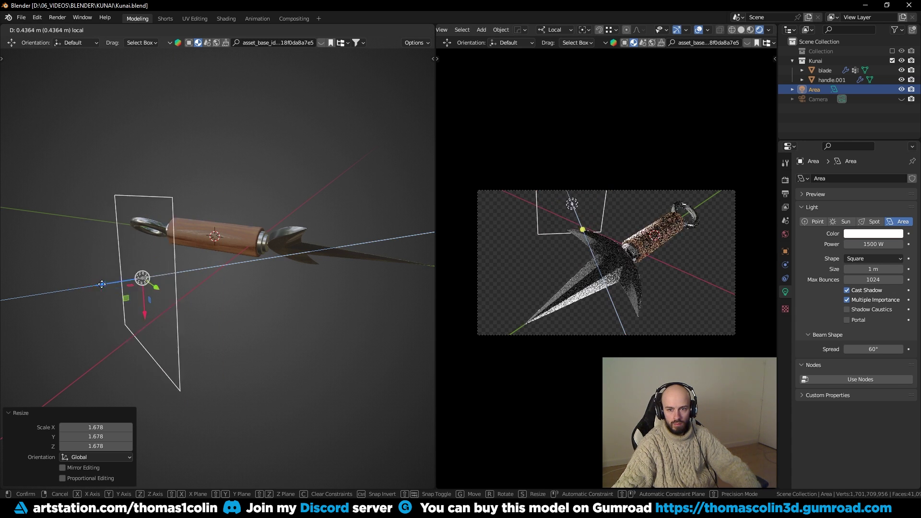
left_click(145, 263)
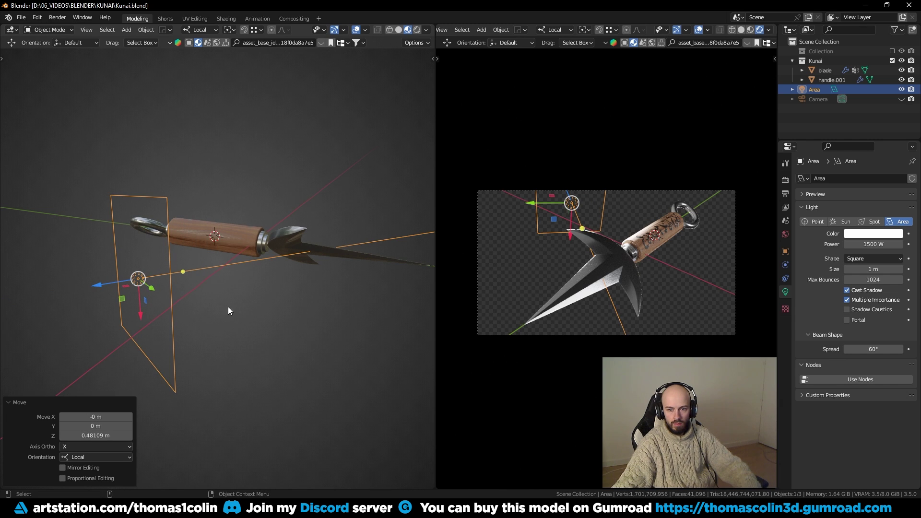
Step: Reposition the second area light, tilt it around its local Y toward the kunai, and change its colour to white
left_click_drag(139, 300, 136, 241)
key("r")
key("y")
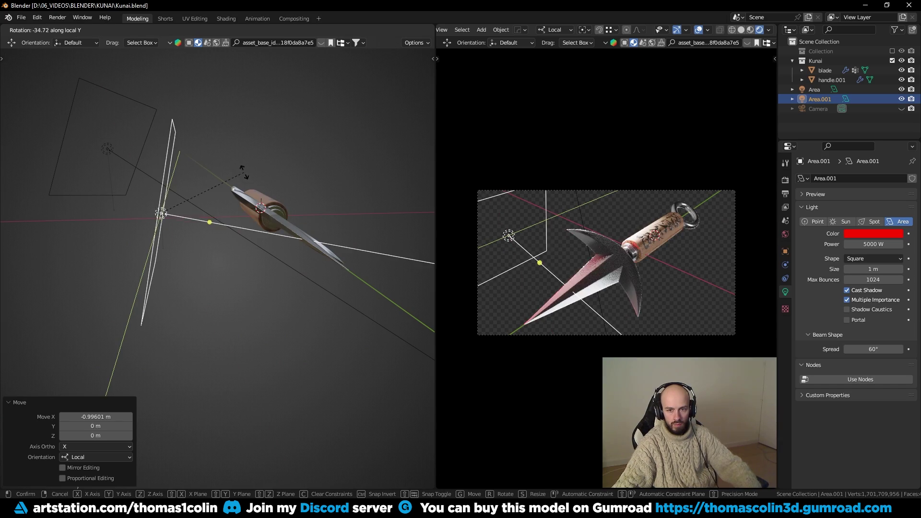
left_click(120, 212)
left_click_drag(120, 209, 181, 215)
middle_click_drag(307, 288, 211, 278)
mouse_move(194, 268)
left_mouse_down()
mouse_move(194, 248)
mouse_move(193, 267)
left_mouse_up()
left_click(863, 234)
left_click(852, 139)
Step: Try a third area light near the handle ring, offset about 2.13 m along its local Z and scaled up about 3 times
key("shift+a")
middle_click_drag(309, 390, 225, 379)
key("s")
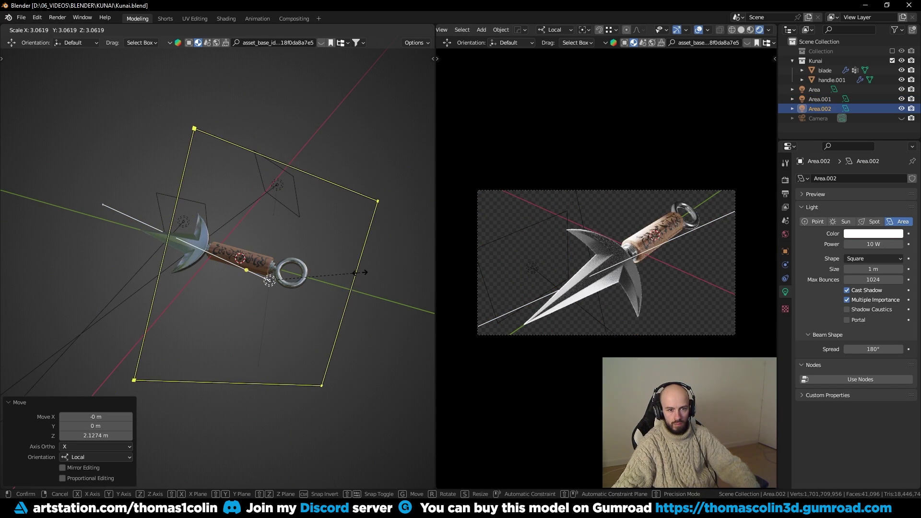
left_click(358, 271)
Step: Give the third area light a red colour, a power of 150 W and a 20° spread
left_click(867, 234)
left_click(850, 173)
left_click(866, 244)
type("150")
key("Return")
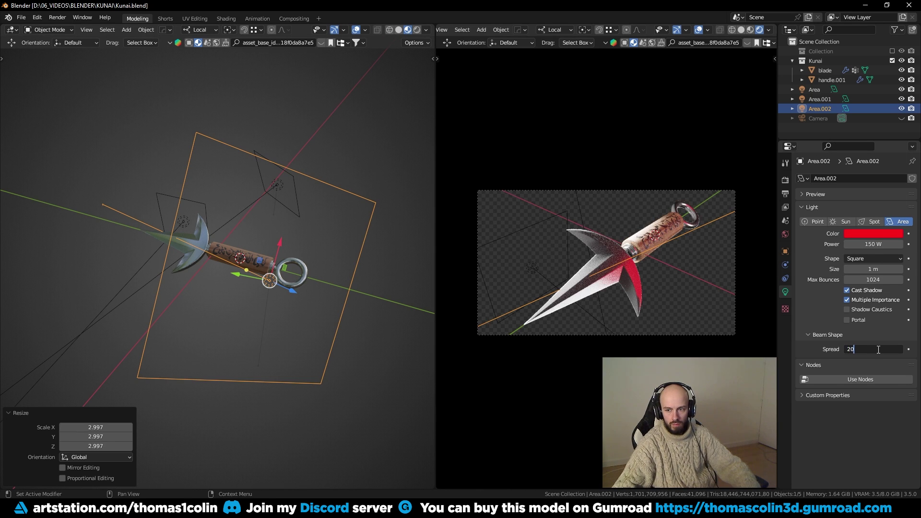
key("Return")
Step: Try different positions for the red third area light around the kunai
left_click_drag(236, 275, 288, 284)
middle_click_drag(331, 240, 303, 223)
left_click_drag(161, 272, 229, 304)
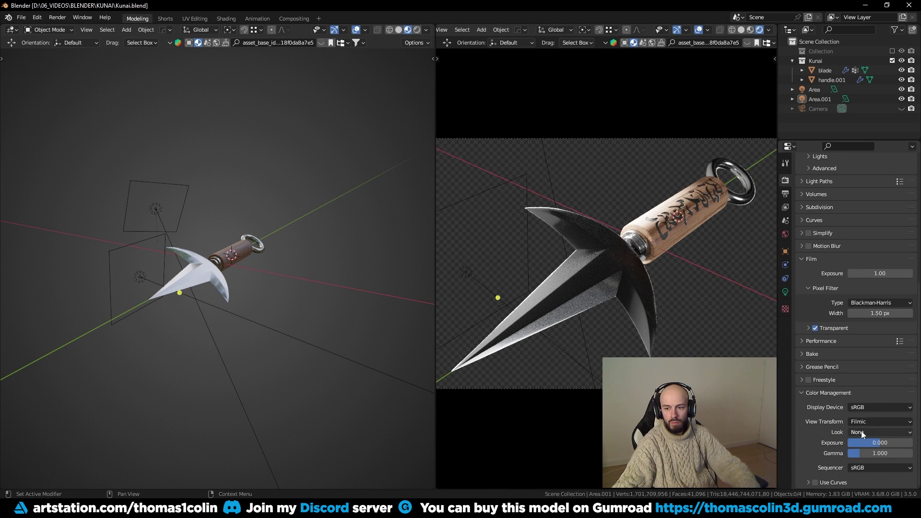
Step: Change the Look preset in the render's Color Management, trying two of its options
left_click(861, 431)
left_click(852, 390)
left_click(863, 432)
left_click(852, 379)
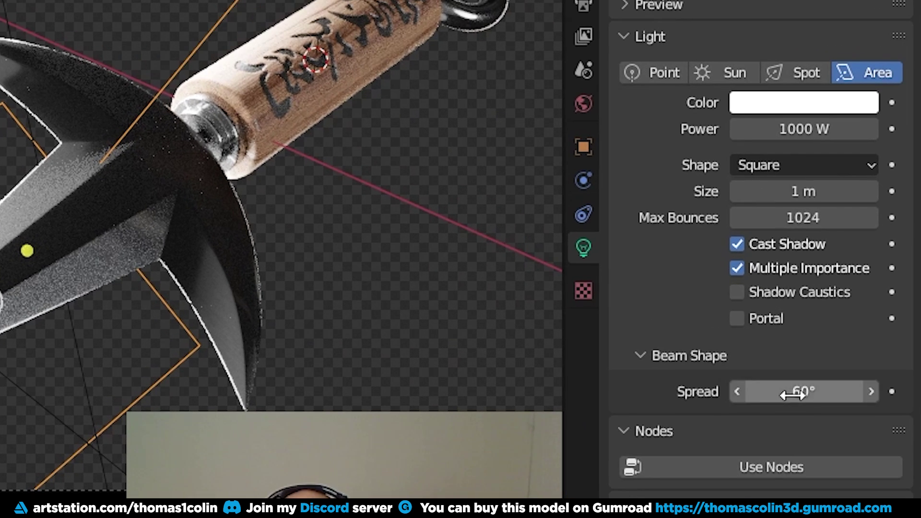
Step: Set the 1000 W area light's beam spread to 180°
left_click(792, 393)
type("180")
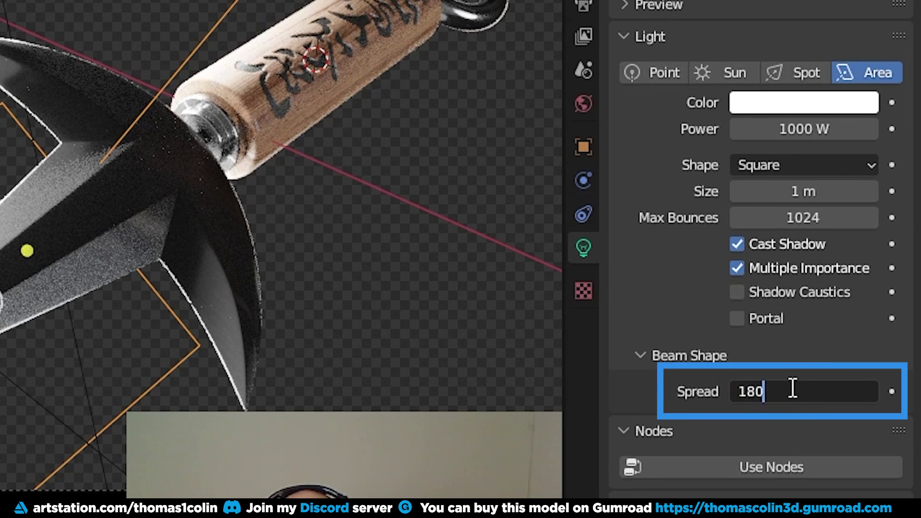
key("Return")
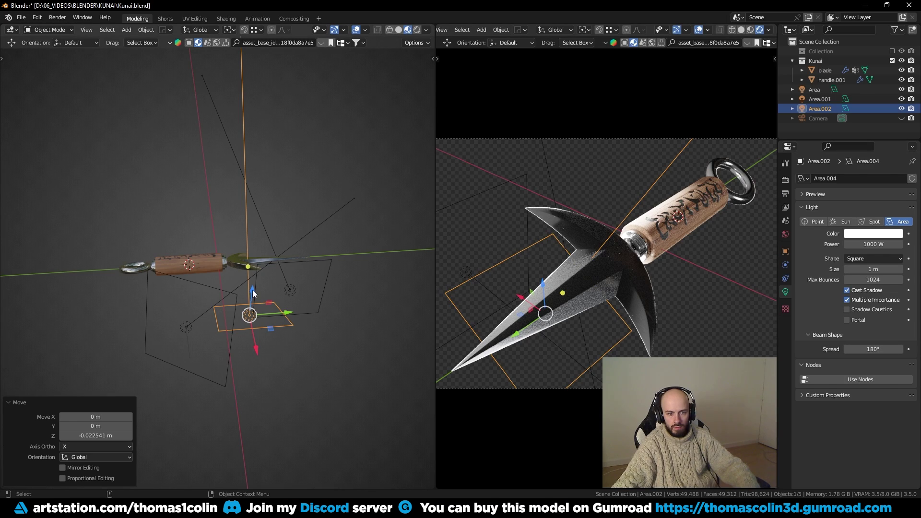
Step: Lower the 1000 W area light about 0.75 m beneath the blade and adjust its position along the global X axis
left_click_drag(253, 293, 243, 311)
left_click_drag(253, 366, 268, 388)
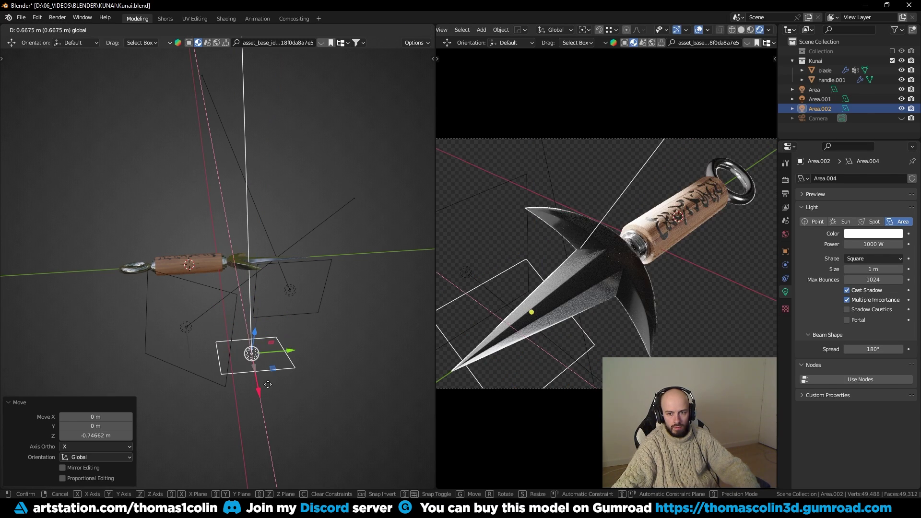
key("h")
key("ctrl+z")
left_click_drag(258, 390, 245, 375)
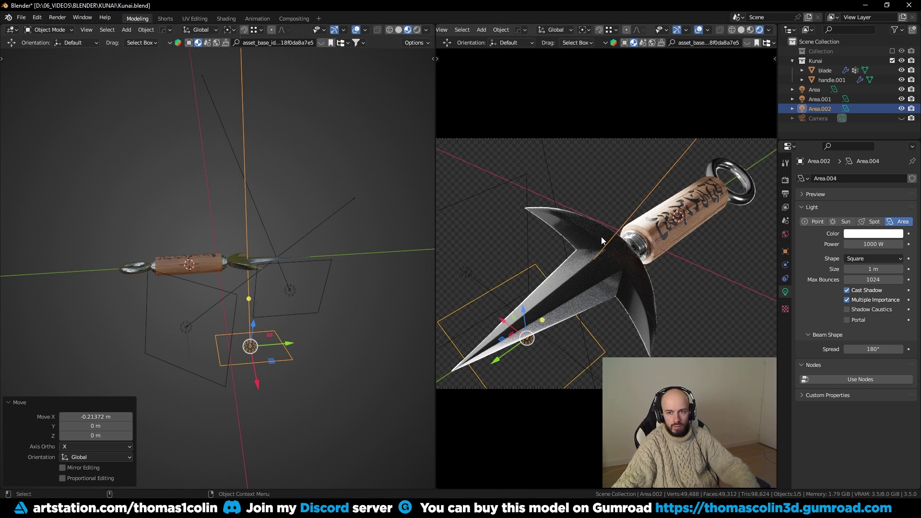
Step: Select the 1500 W area light and set the transform orientation to Local
left_click(186, 326)
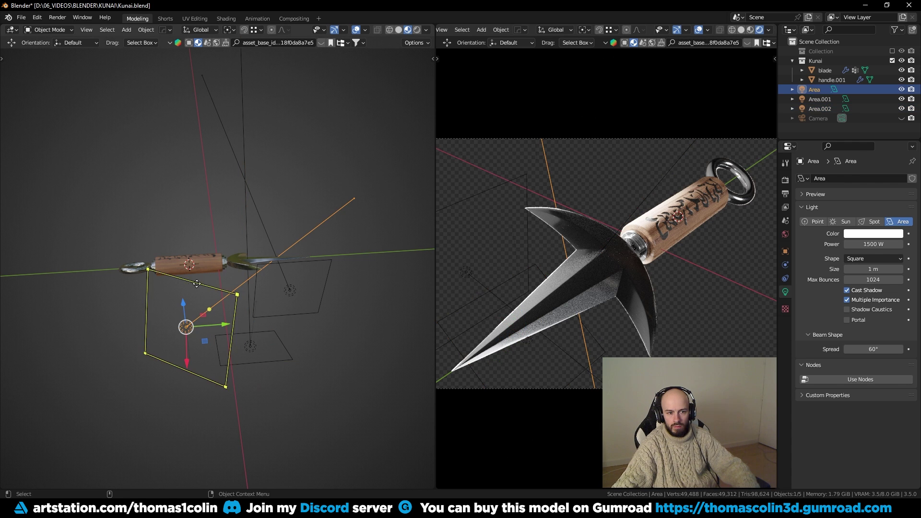
left_click(201, 30)
left_click(177, 70)
Step: Try moving the 1500 W area light farther from the kunai along its local Z, and undo the move
middle_click_drag(240, 169, 200, 179)
left_click_drag(105, 327, 2, 338)
key("ctrl+z")
Step: Try a 180° spread on the 1500 W area light, undo it, and set the spread to 85°
type("180")
key("Return")
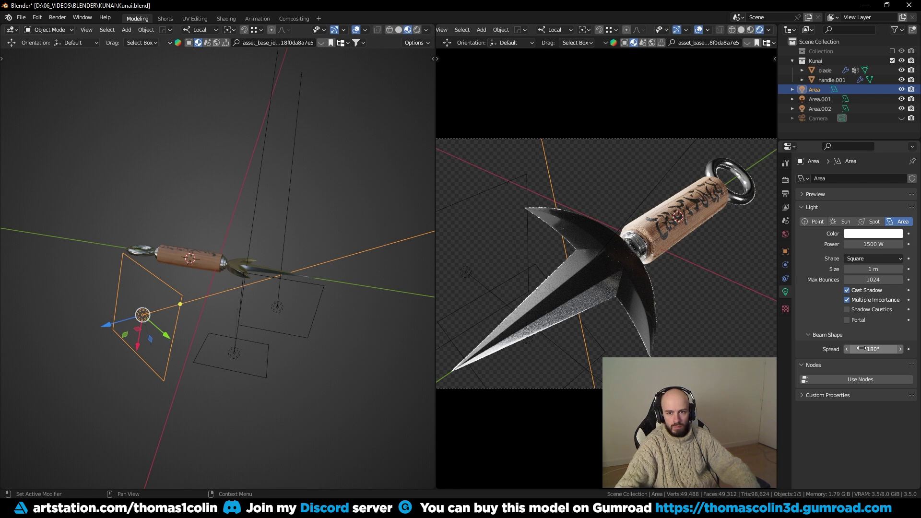
key("ctrl+z")
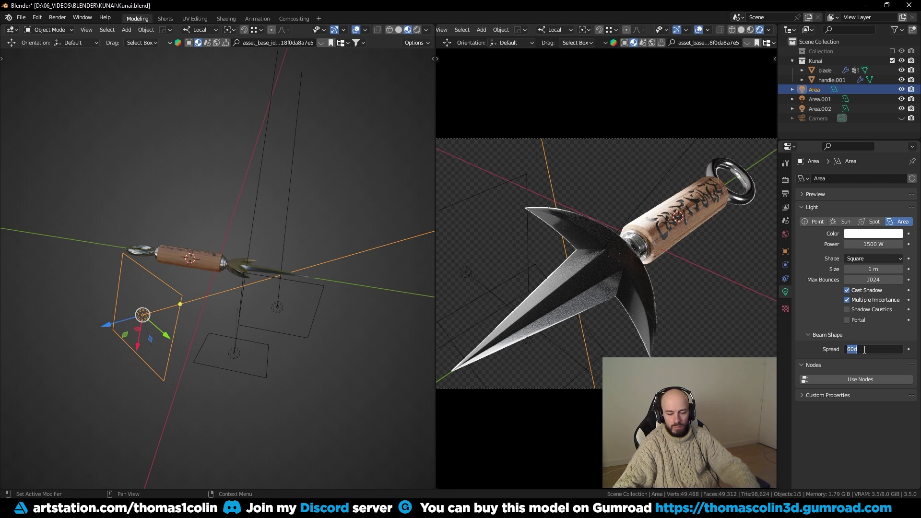
type("85")
key("Return")
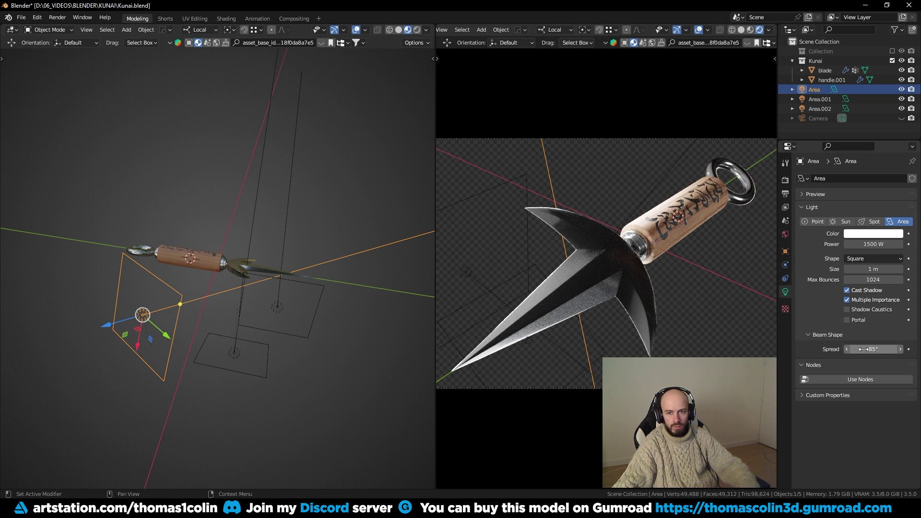
Step: Render the image and save it as a PNG named Kunai in the EXPORT folder
key("F12")
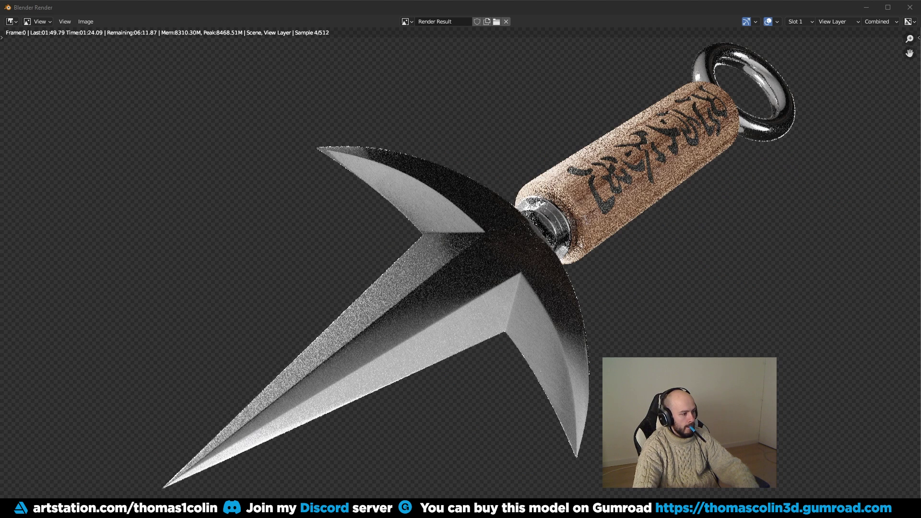
left_click(86, 22)
left_click(96, 78)
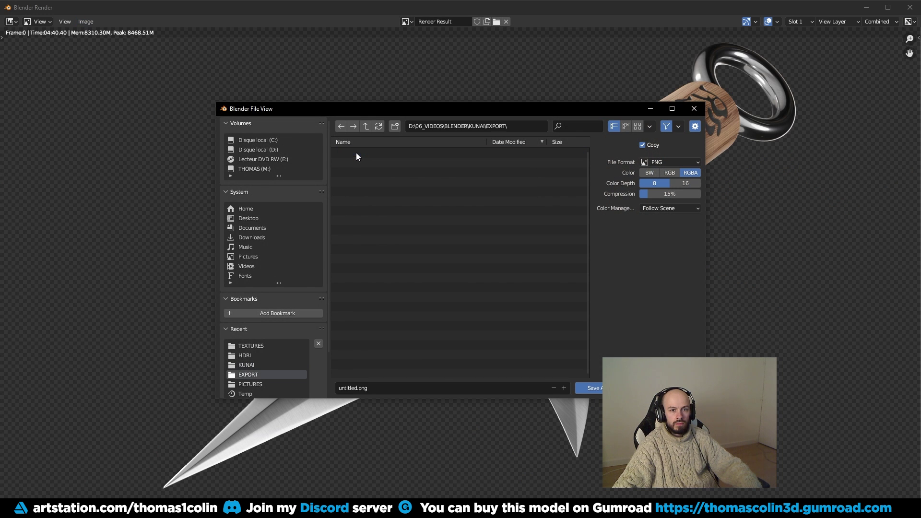
type("Kunai")
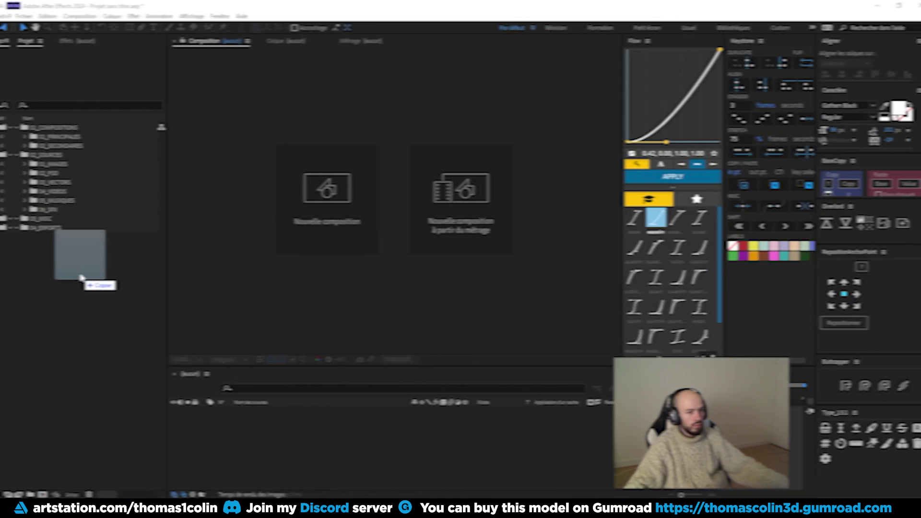
Step: Switch to After Effects, import Kunai.png into the project, and create a composition from it
left_click_drag(82, 267, 88, 272)
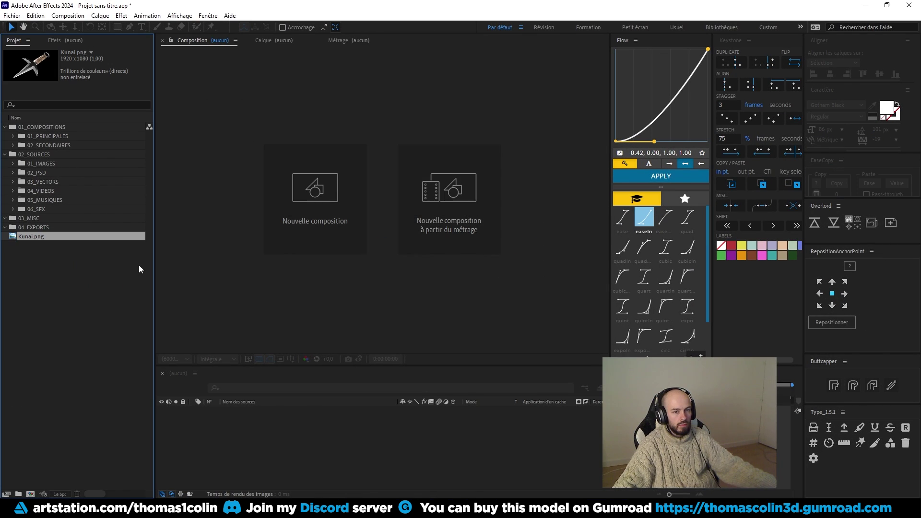
left_click_drag(39, 236, 30, 494)
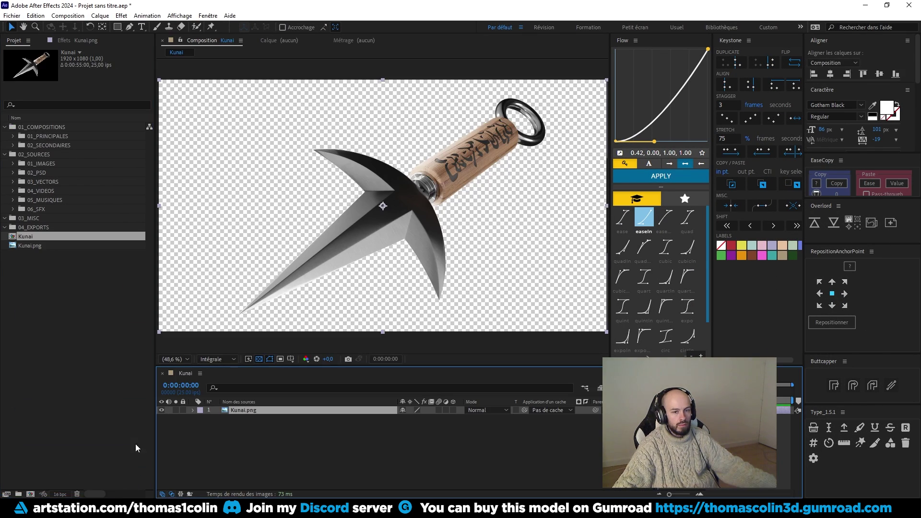
Step: Create a solid named BG and place it beneath the Kunai.png layer
key("ctrl+y")
type("BG")
left_click(262, 391)
left_click_drag(263, 408, 247, 433)
Step: Apply the Gamme des dégradés effect to the BG layer and show its settings
key("ctrl+space")
type("dég")
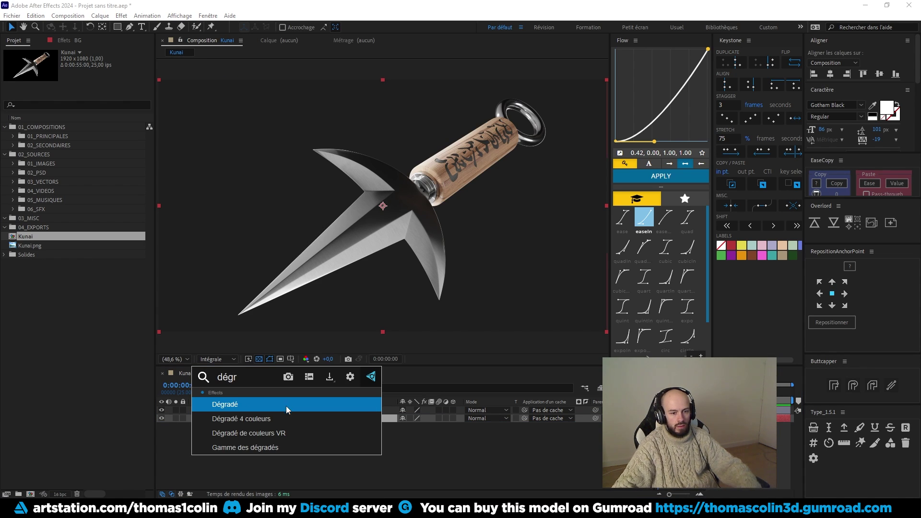
left_click(261, 446)
left_click(64, 40)
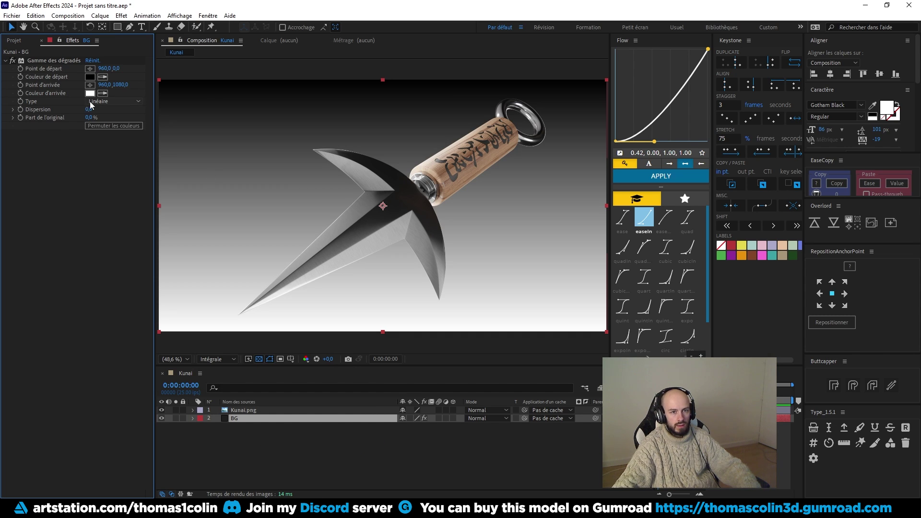
Step: Swap the start and end colours of the BG gradient and set its type to Radial
left_click(101, 126)
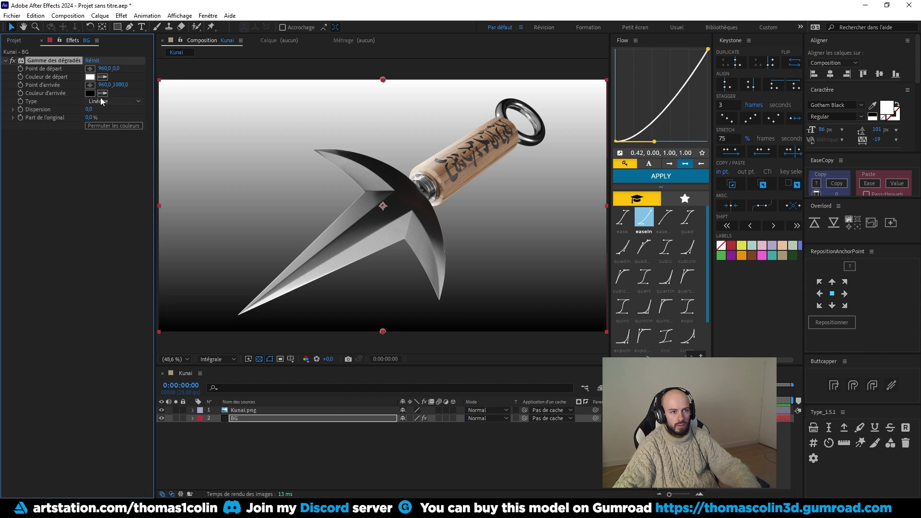
left_click(99, 102)
left_click(109, 122)
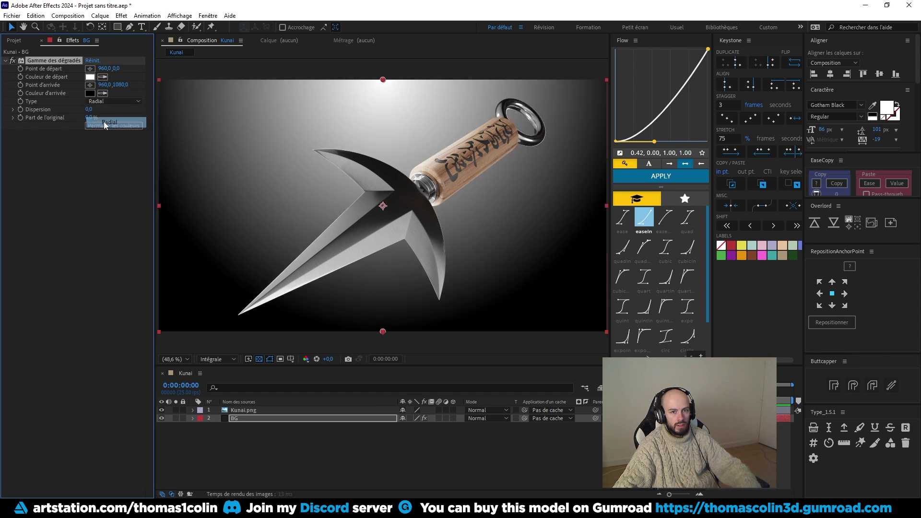
Step: Centre the gradient's start point at about 960, 539 and move its end point below the frame to about 960, 1968
left_click_drag(382, 80, 385, 206)
scroll(385, 208, "down", 2)
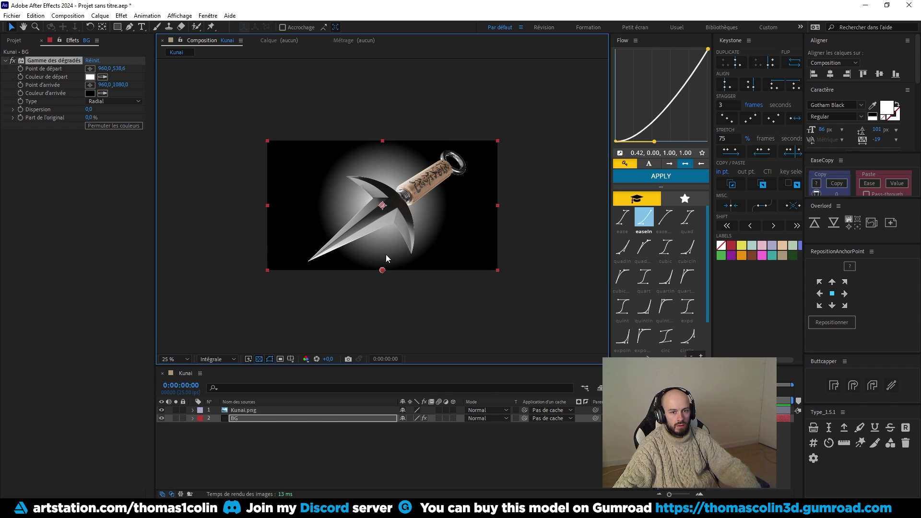
left_click_drag(382, 270, 401, 379)
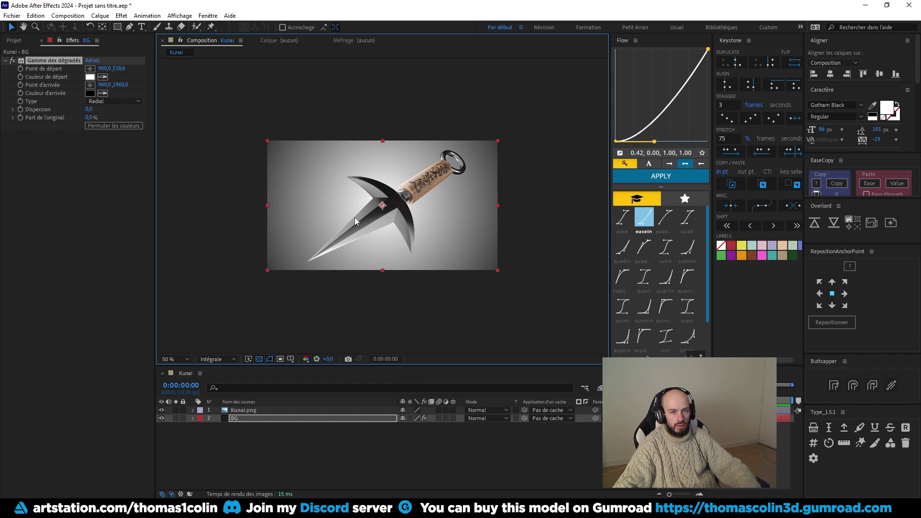
scroll(354, 218, "up", 2)
Step: Set the gradient's start colour to dark grey 4F4F4F and its dispersion to about 110.3
left_click(90, 78)
left_click_drag(186, 324, 142, 387)
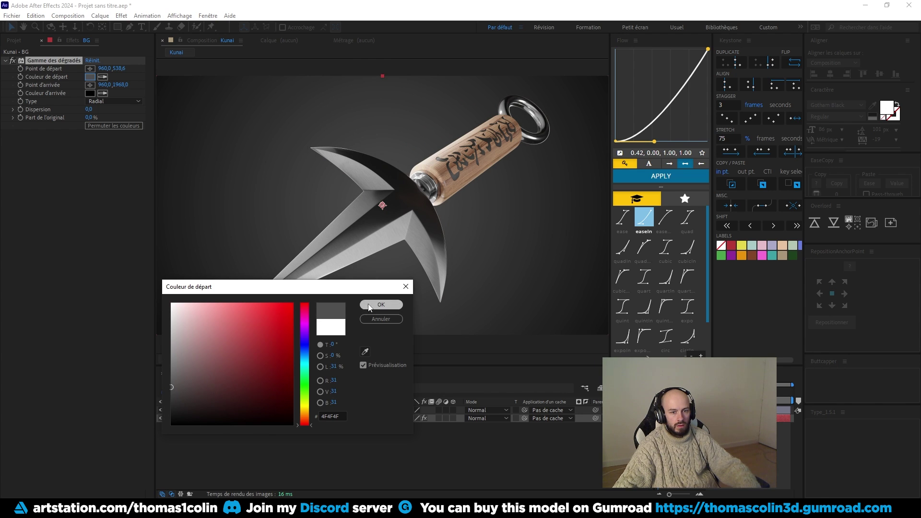
left_click(381, 305)
Step: Precompose the BG and Kunai.png layers into a new composition named Kunai
left_click(241, 421)
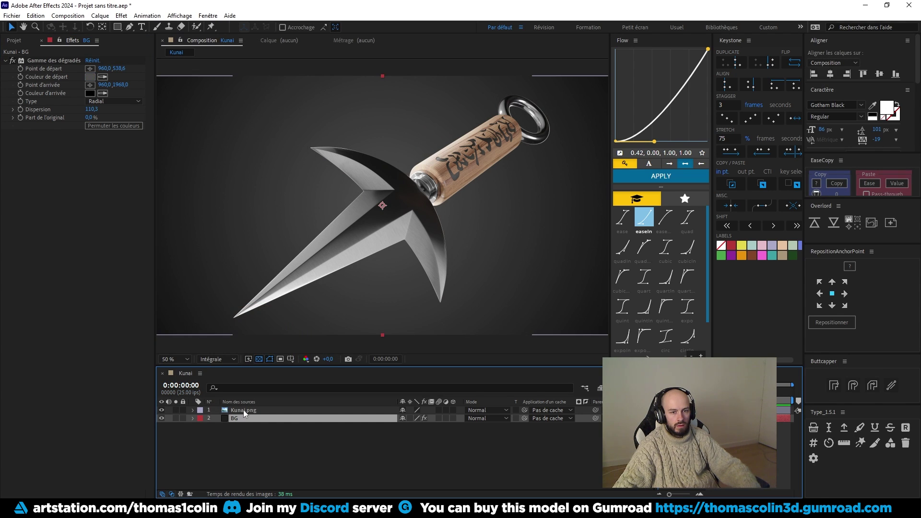
left_click(243, 410, "shift")
key("ctrl+shift+c")
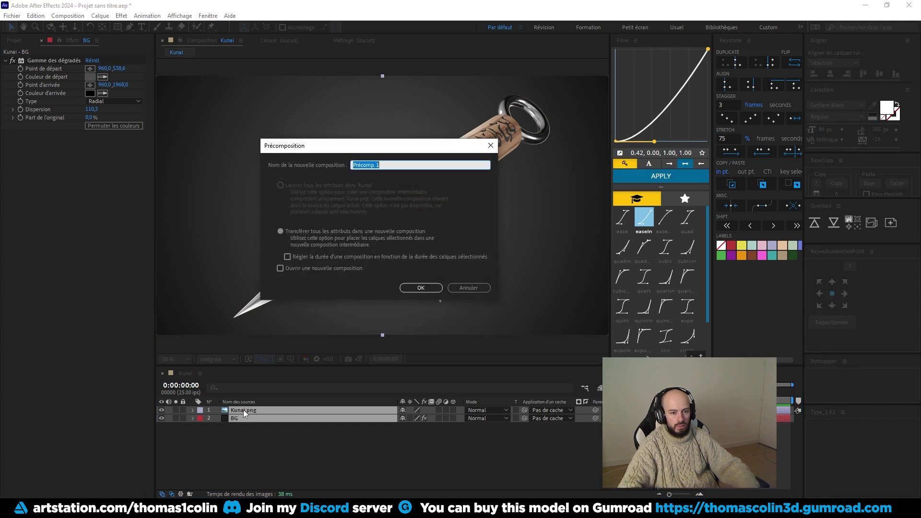
type("Kunai")
key("Return")
Step: Apply the Looks effect to the Kunai precomposition and open its look editor
key("ctrl+space")
type("look")
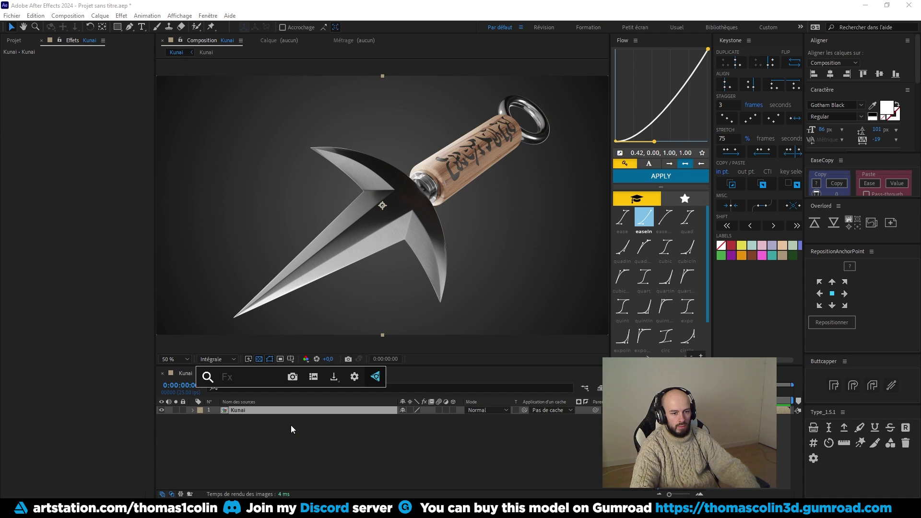
key("Return")
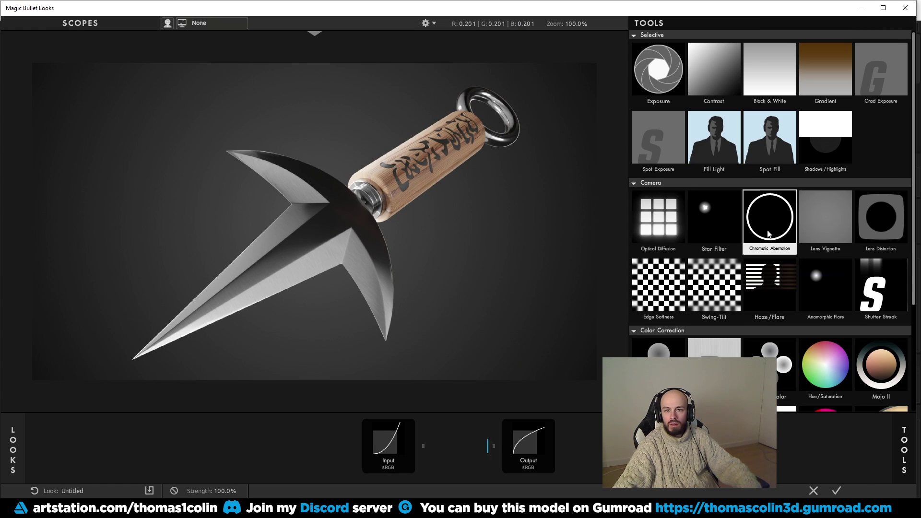
Step: Add Chromatic Aberration to the look, with Red/Cyan at +0.230 and Green/Magenta at +0.250
left_click_drag(769, 217, 447, 150)
scroll(447, 150, "up", 1)
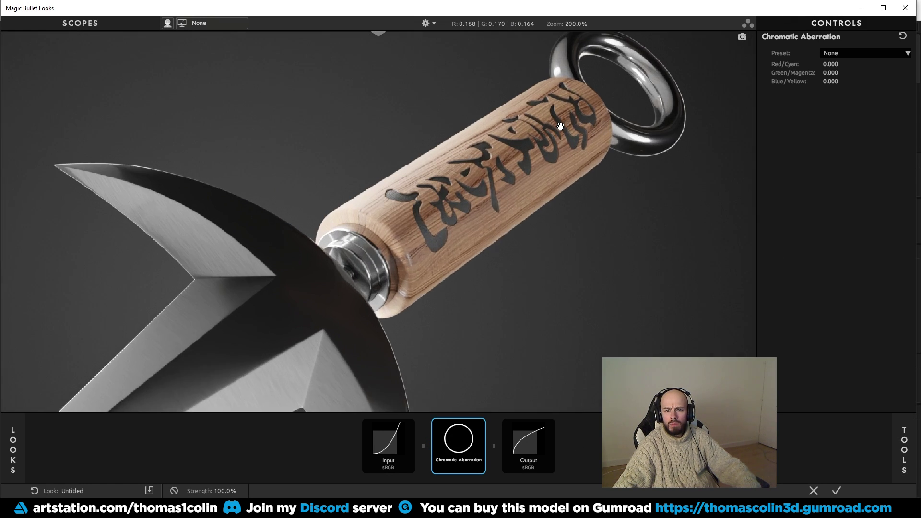
left_click_drag(784, 64, 834, 73)
key("ctrl+z")
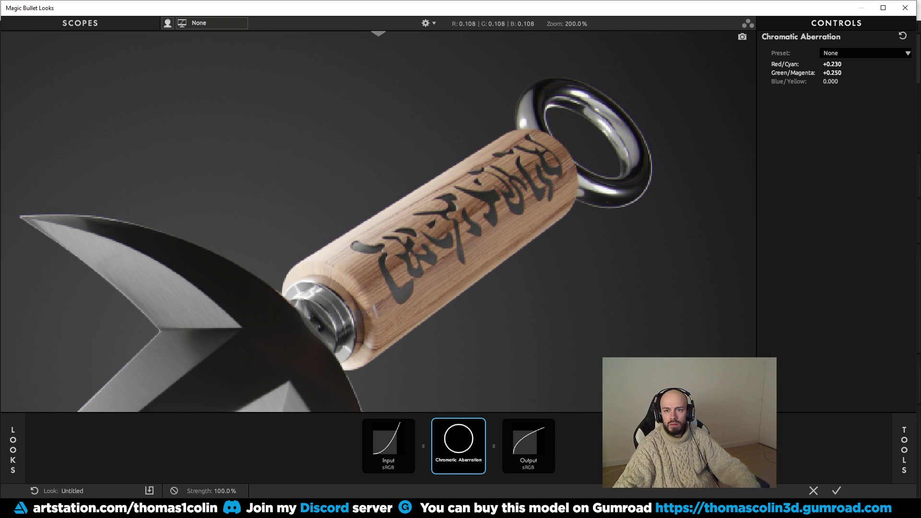
Step: Add a LUT to the look, choose Sony SLog 3, and set its strength to 38.70%
left_click(904, 447)
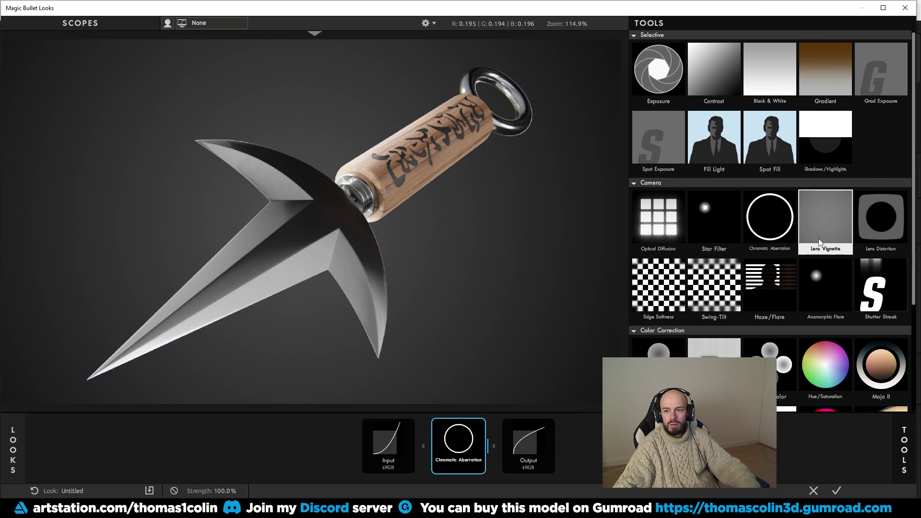
scroll(778, 234, "down", 3)
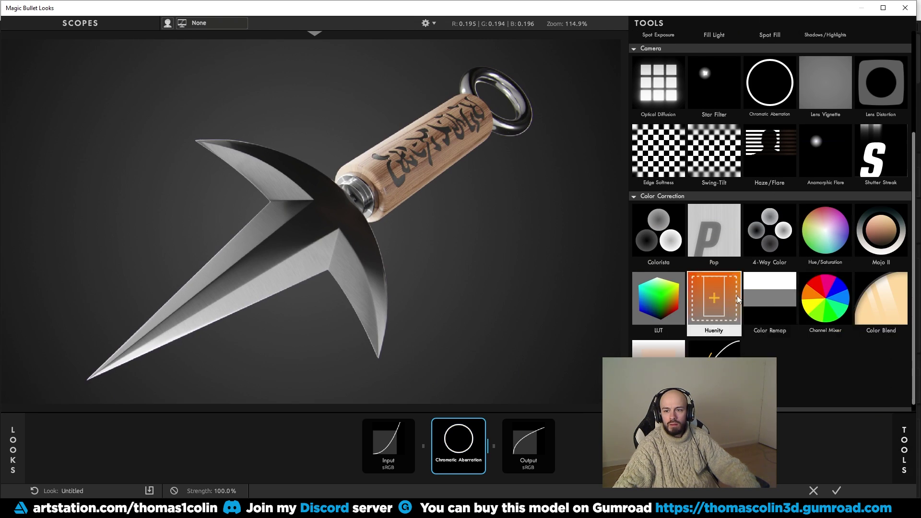
double_click(662, 301)
left_click(497, 442)
left_click(794, 241)
left_click_drag(824, 76, 798, 75)
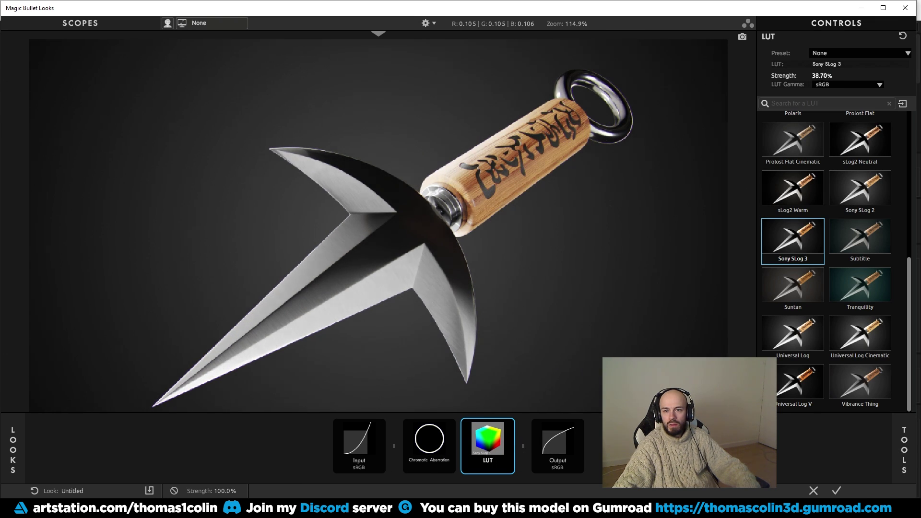
Step: Add Colorista with shadows tinted blue and highlights tinted orange, adjust its strength, and accept the look
left_click(904, 450)
double_click(646, 225)
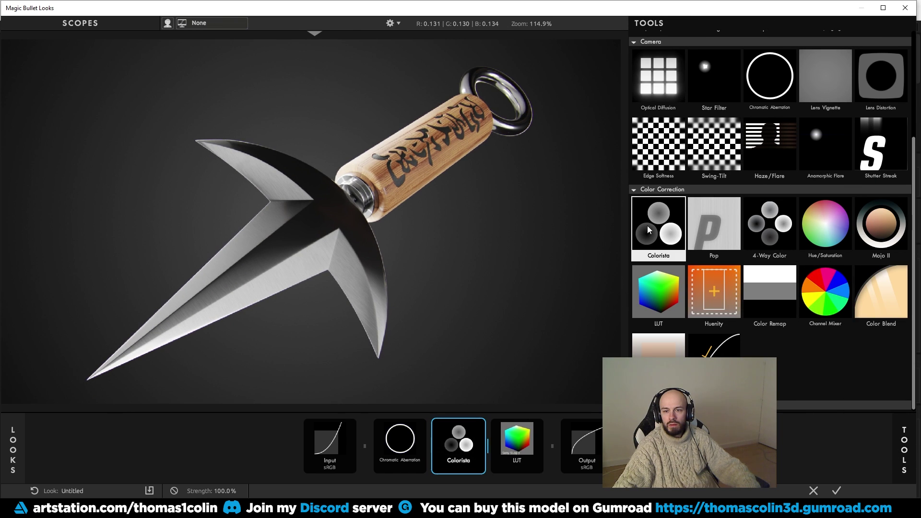
left_click(454, 442)
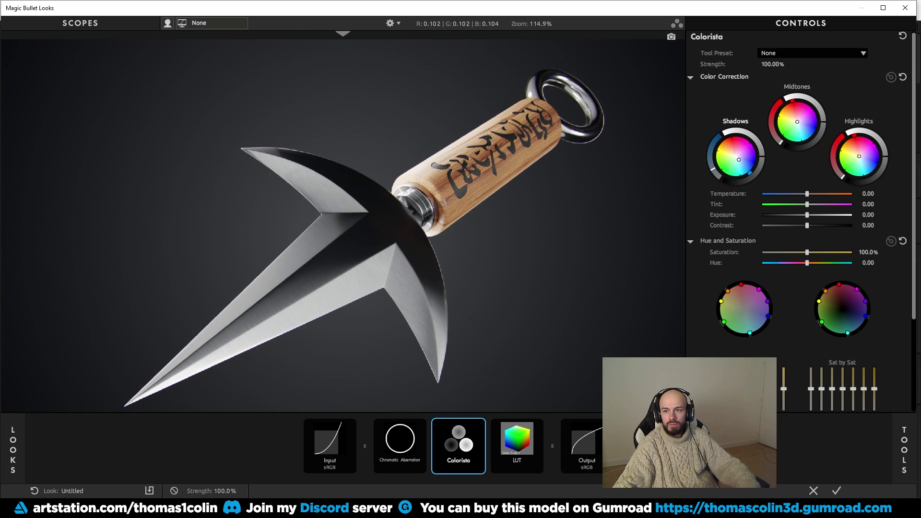
left_click_drag(859, 157, 858, 154)
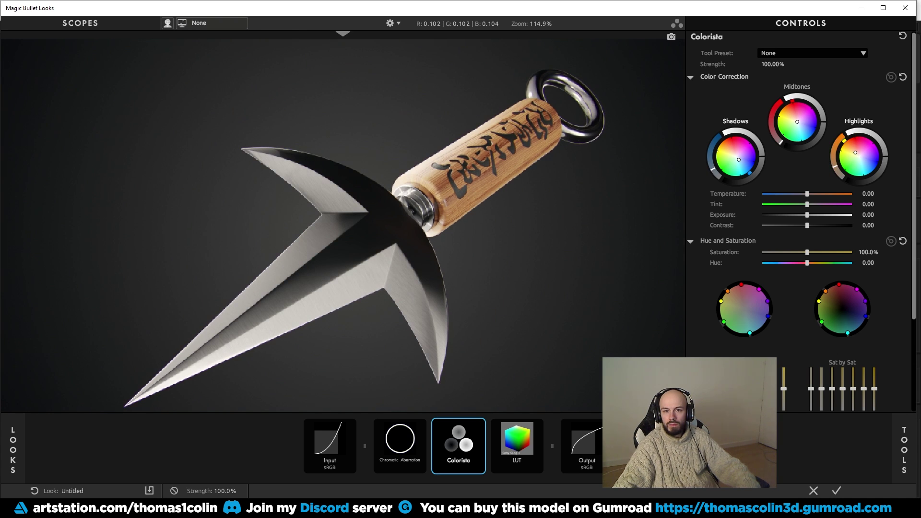
left_click_drag(738, 160, 738, 161)
left_click_drag(772, 64, 792, 64)
left_click(836, 490)
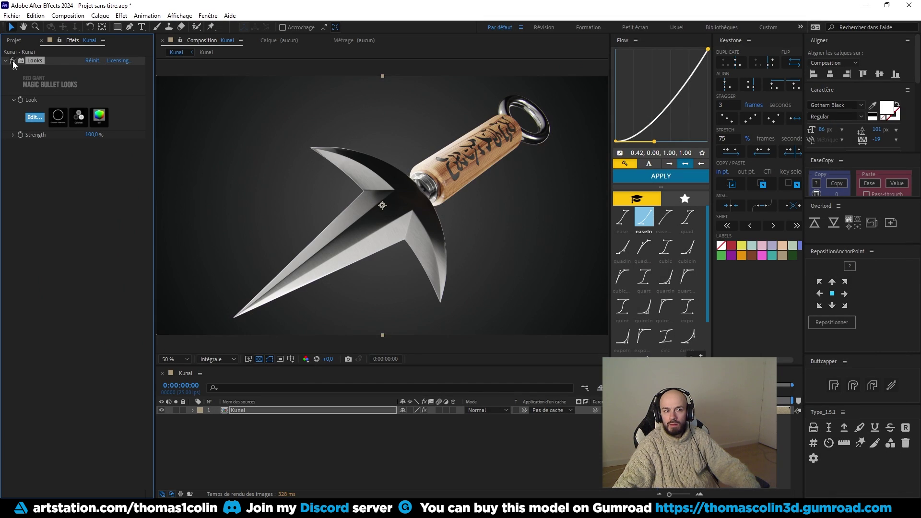
Step: Apply the Renoiser effect to the Kunai layer with the Film Noir (Monochrome) grain preset and check the grain up close
left_click(121, 16)
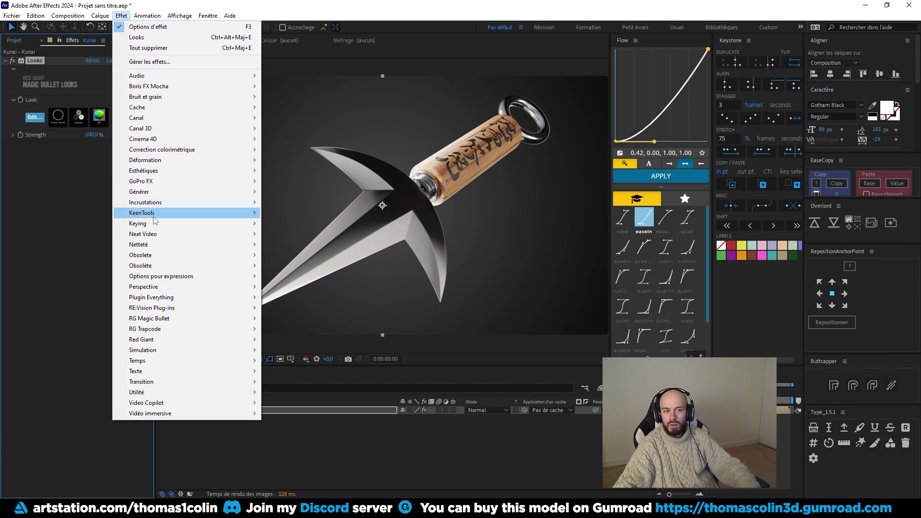
mouse_move(198, 319)
left_click(291, 383)
key("period")
left_click(117, 224)
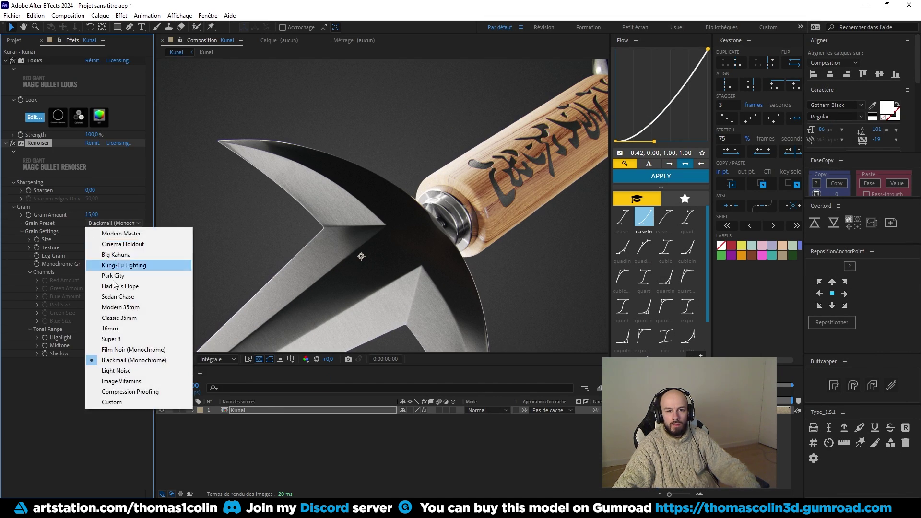
left_click(115, 350)
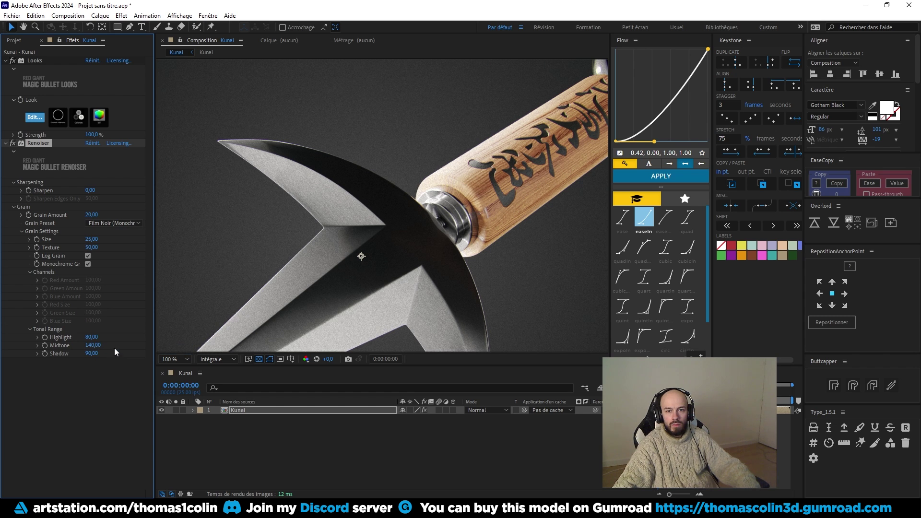
scroll(294, 194, "up", 1)
middle_click_drag(364, 191, 337, 273)
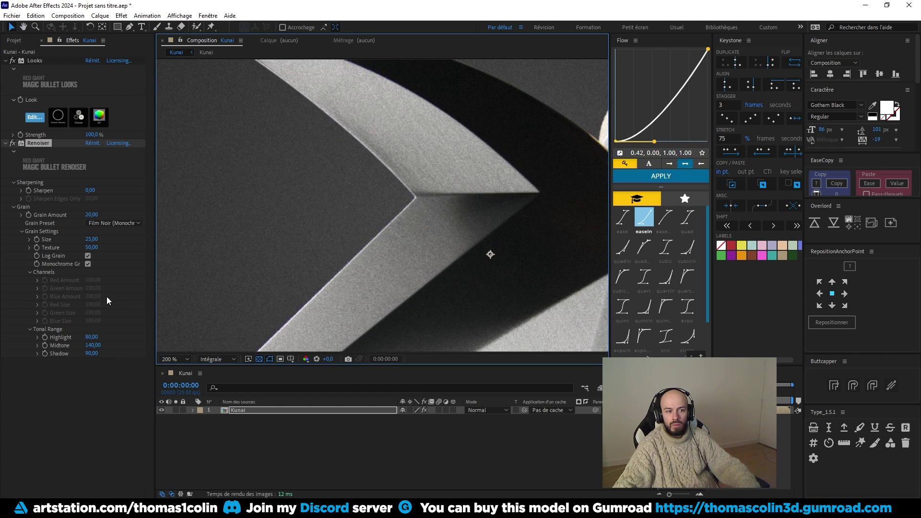
key("shift+slash")
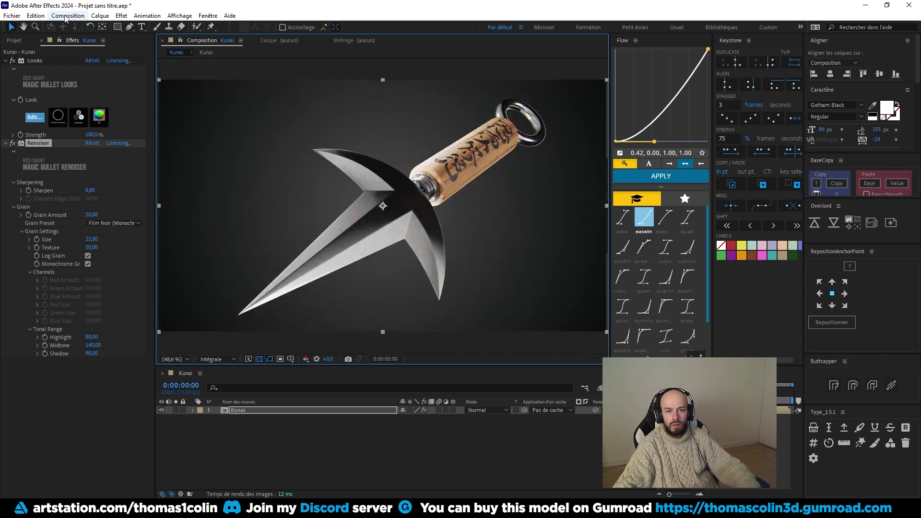
Step: Add the current frame to the render queue with the file name Kunai_final in the EXPORT folder
left_click(68, 15)
mouse_move(141, 132)
left_click(275, 132)
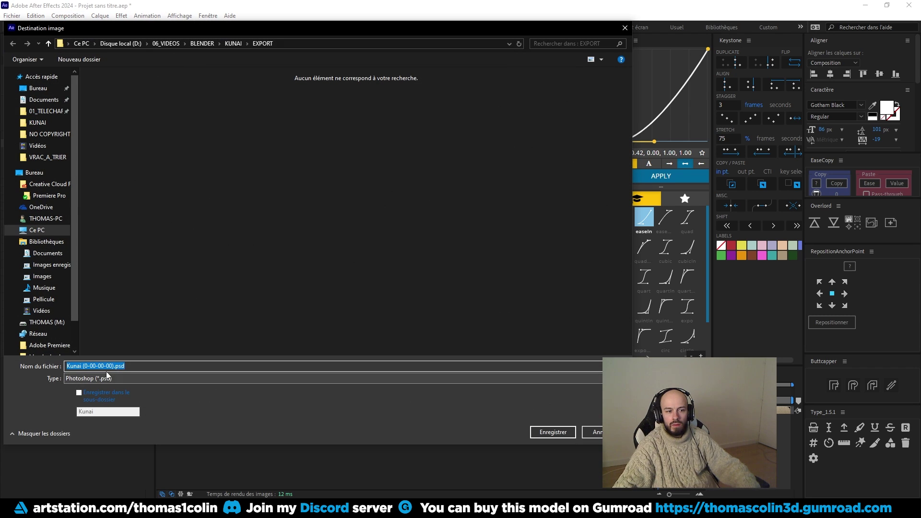
left_click_drag(113, 366, 82, 366)
type("_final")
key("Return")
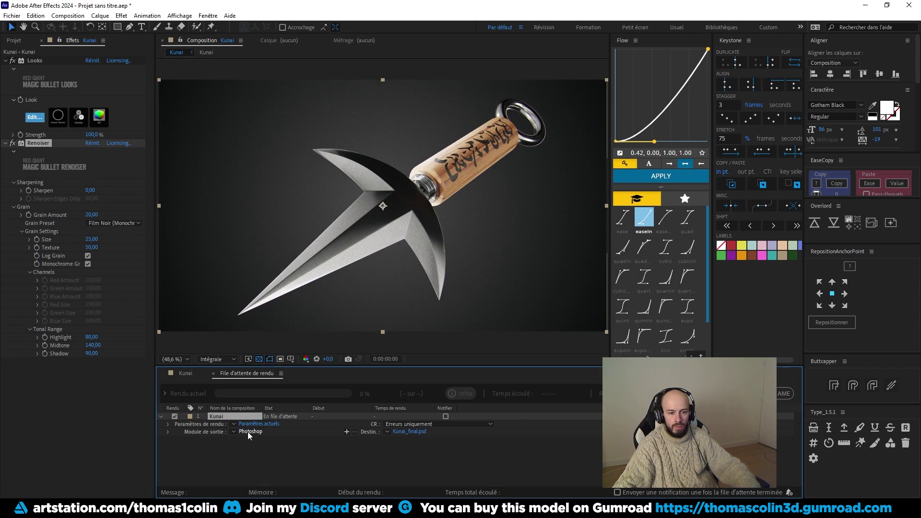
Step: Set the output module format to Séquence PNG and render the queued frame
left_click(247, 432)
left_click(297, 138)
left_click(275, 228)
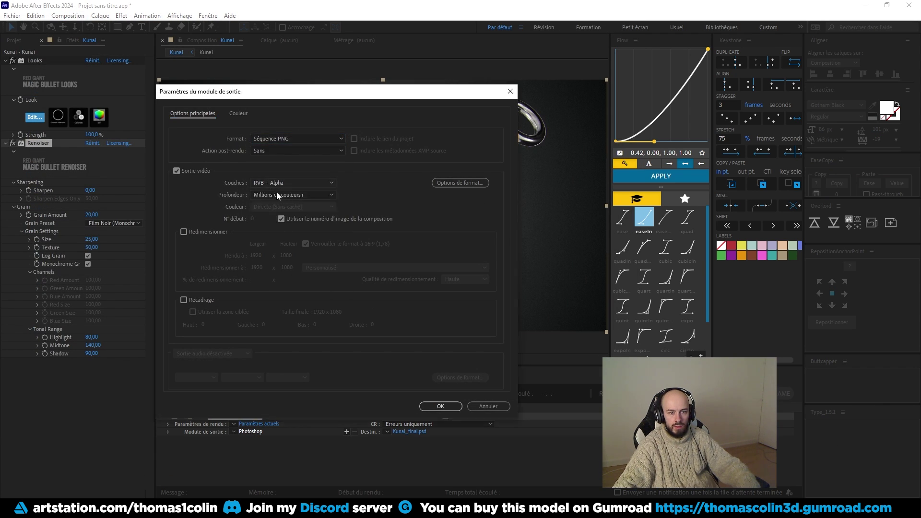
left_click(440, 406)
key("Return")
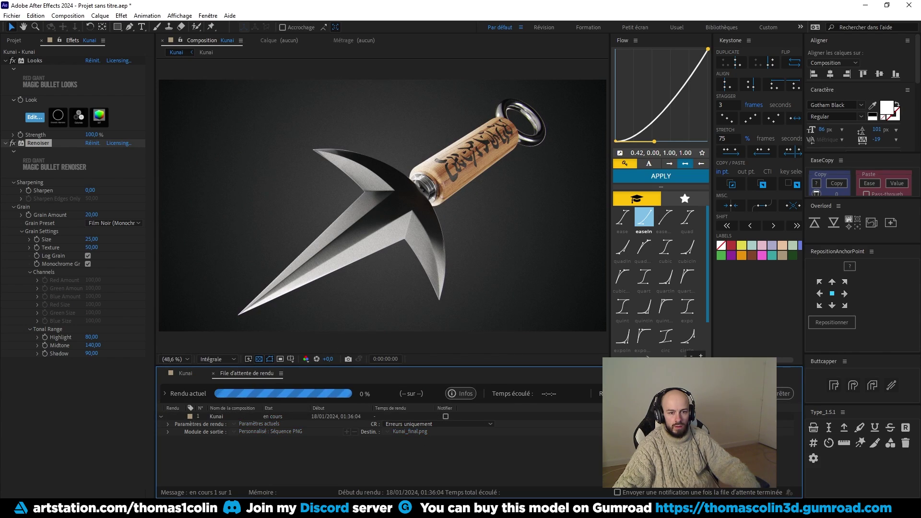